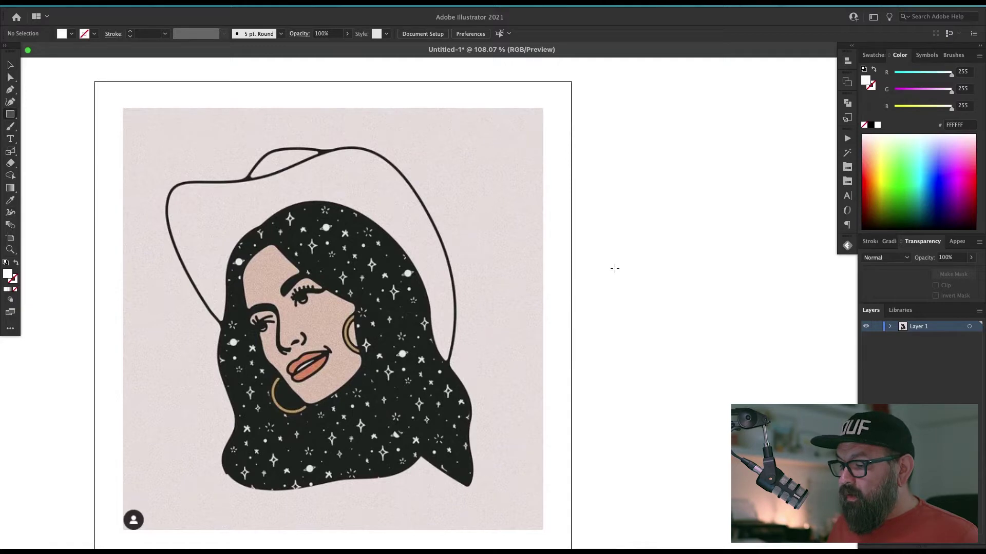
# - Create a 1.25 by 1.25 in square with the Rectangle tool beside the artboard
pyautogui.click(615, 268)
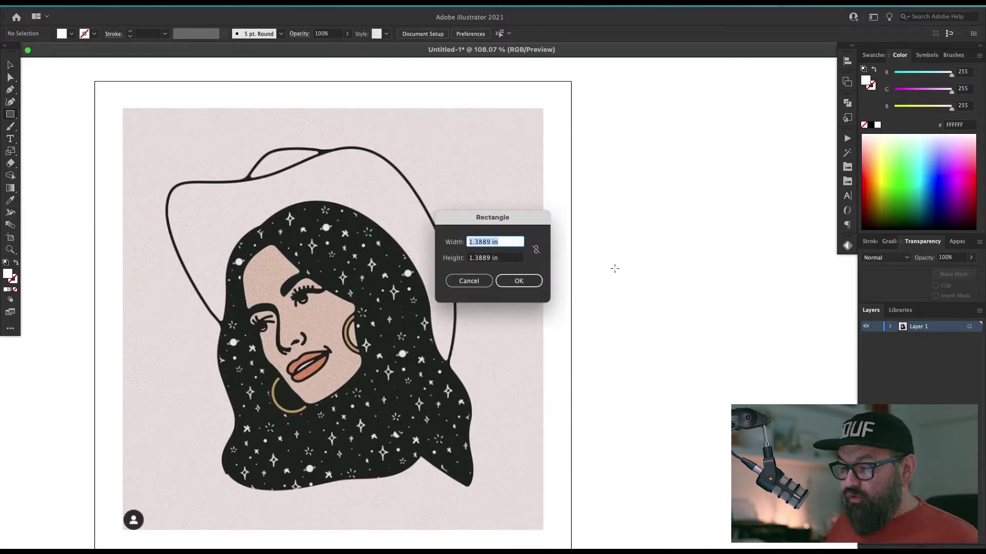
pyautogui.write('1.25')
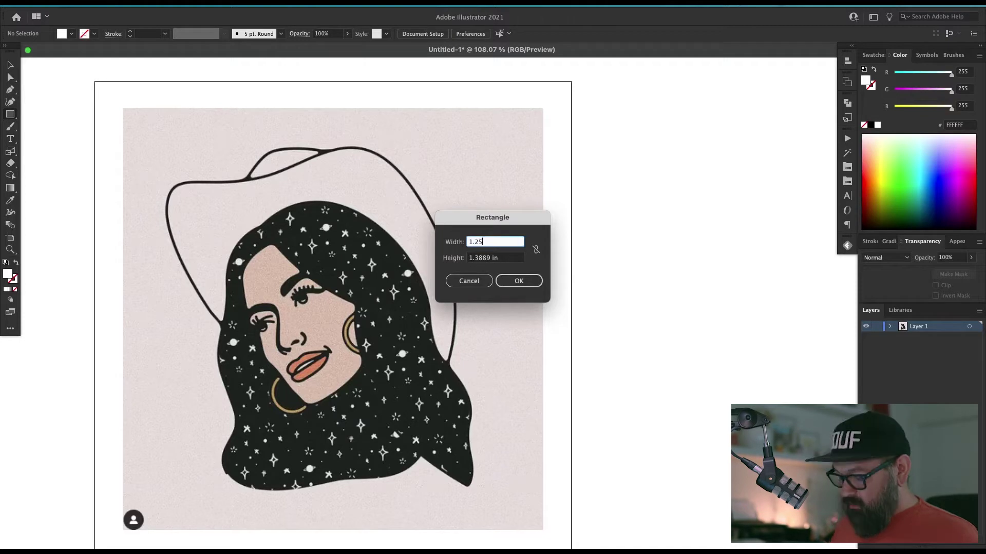
pyautogui.press('Tab')
pyautogui.write('1')
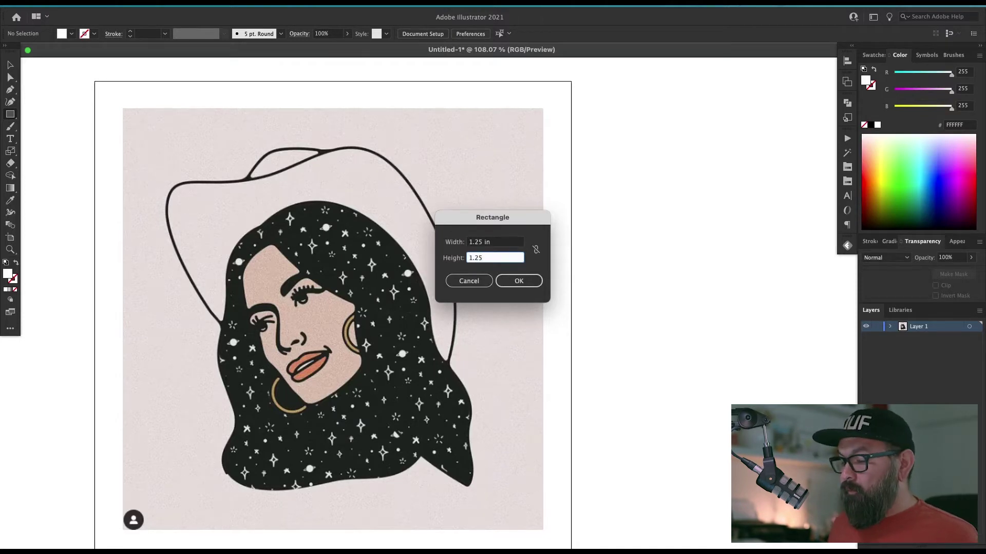
pyautogui.write('.25')
pyautogui.press('Return')
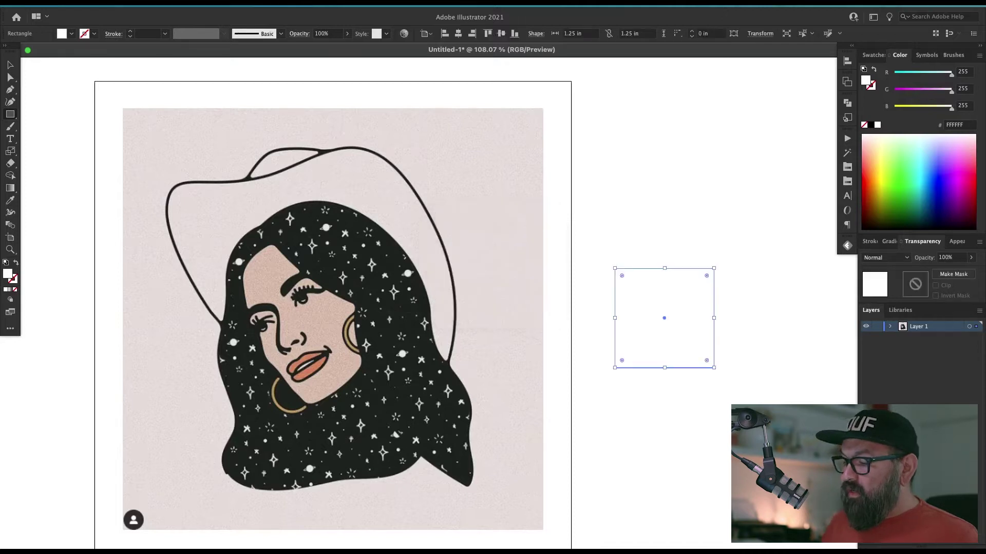
# - Give the square the default white fill and black 1 pt stroke, and move it over the reference portrait
pyautogui.press('d')
pyautogui.hotkey('ctrl', 'shift', 'a')
pyautogui.press('v')
pyautogui.moveTo(706, 404); pyautogui.dragTo(755, 387)
pyautogui.moveTo(731, 334); pyautogui.dragTo(448, 344)
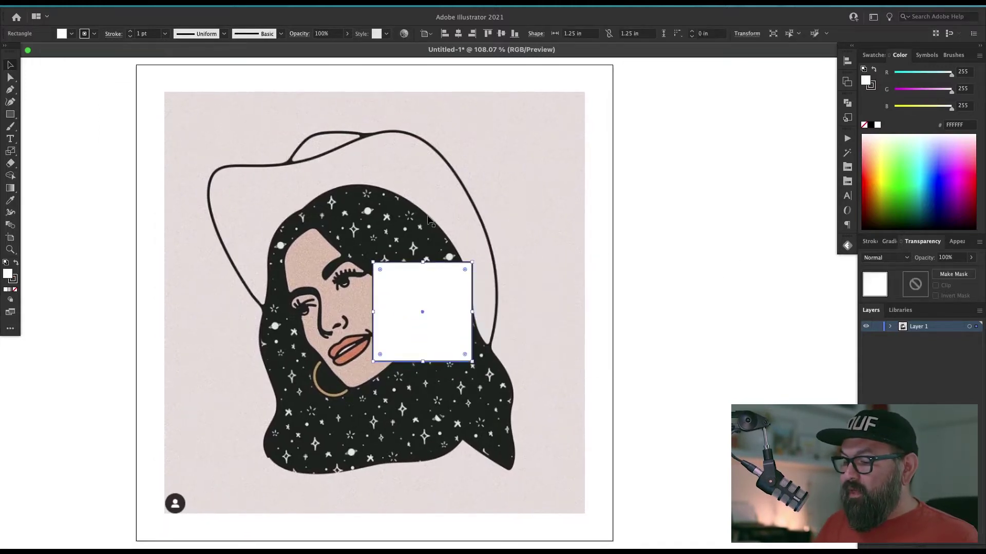
# - Scale the reference portrait down to roughly the square's size and place it beside the square
pyautogui.click(571, 344)
pyautogui.press('s')
pyautogui.moveTo(633, 128); pyautogui.dragTo(552, 207)
pyautogui.press('v')
pyautogui.moveTo(401, 251); pyautogui.dragTo(519, 261)
pyautogui.moveTo(557, 378); pyautogui.dragTo(552, 374)
pyautogui.click(585, 341)
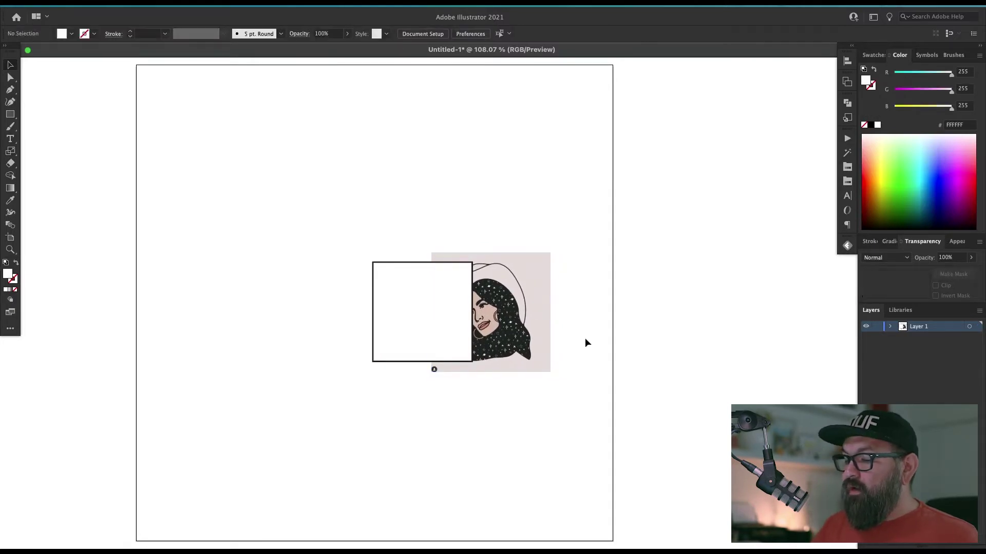
# - Move the square and the portrait apart to compare their sizes, and delete the square
pyautogui.moveTo(511, 328); pyautogui.dragTo(535, 329)
pyautogui.moveTo(406, 310); pyautogui.dragTo(184, 311)
pyautogui.moveTo(512, 324); pyautogui.dragTo(392, 323)
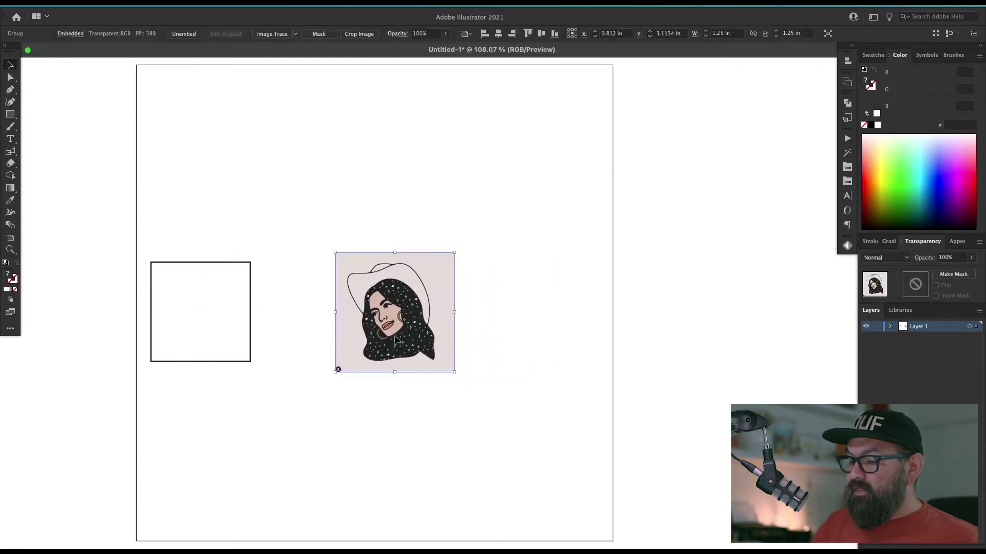
pyautogui.click(200, 328)
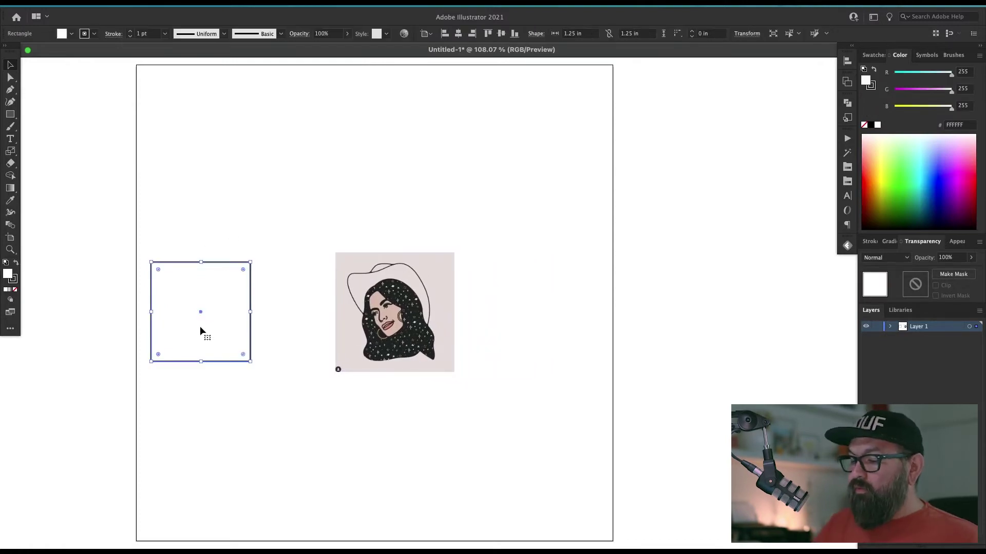
pyautogui.press('Delete')
# - Set the fill colour to magenta (FF00FF) for tracing the portrait
pyautogui.press('z')
pyautogui.moveTo(358, 293); pyautogui.dragTo(509, 368)
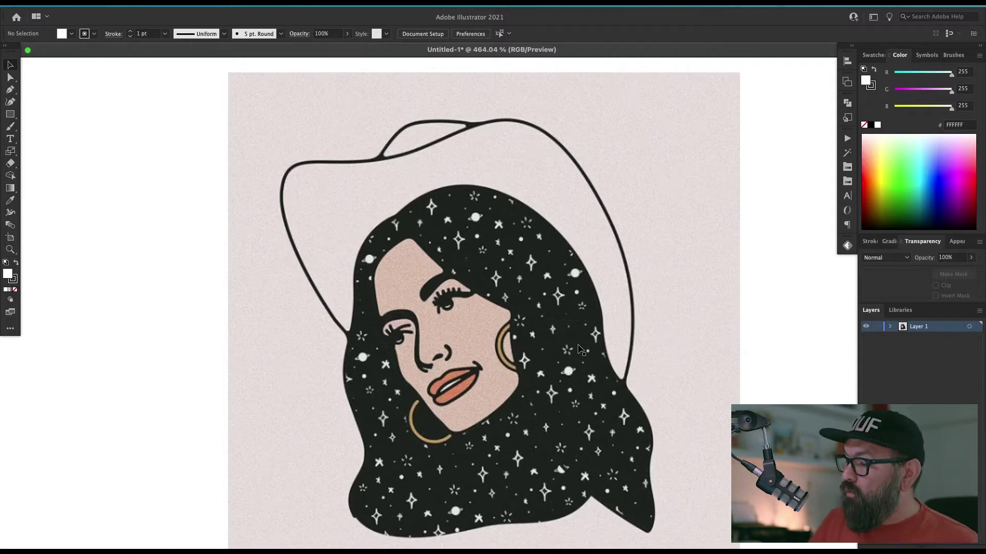
pyautogui.press('i')
pyautogui.click(809, 319)
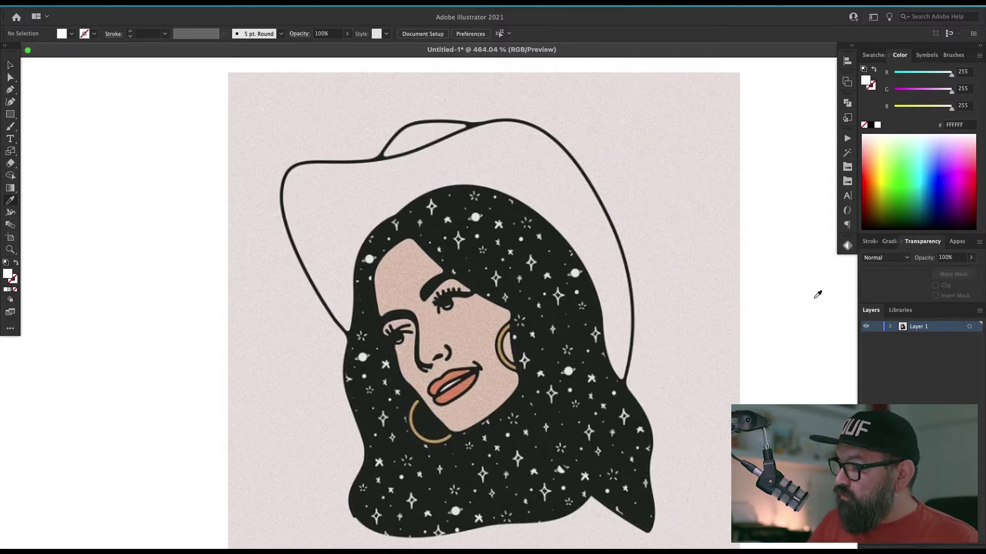
pyautogui.moveTo(908, 91); pyautogui.dragTo(893, 90)
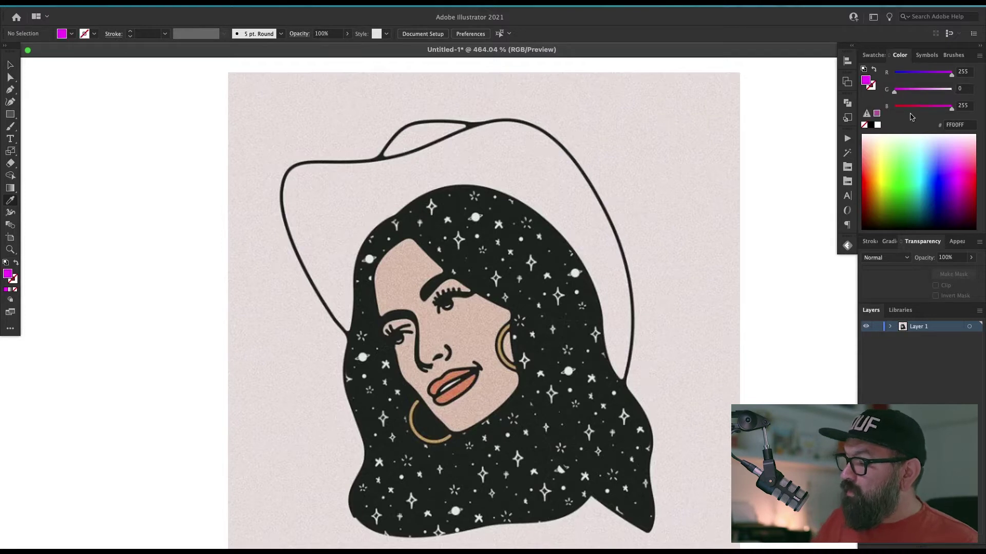
pyautogui.press('v')
# - Trace the cowboy hat's main outline with the Pen tool from one hair edge to the other, using magenta as a 1 pt stroke without fill
pyautogui.hscroll(2, 720, 182)
pyautogui.press('p')
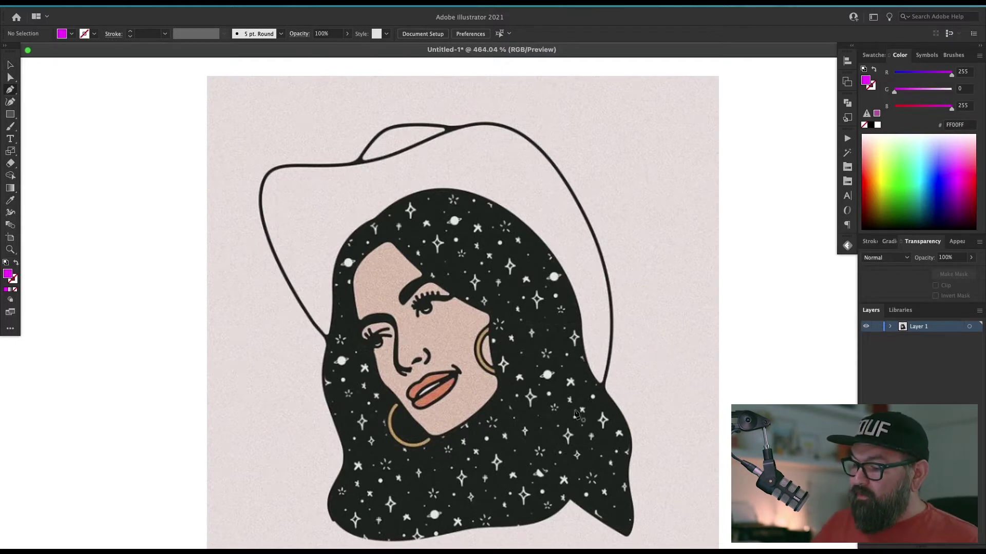
pyautogui.scroll(2, 645, 377)
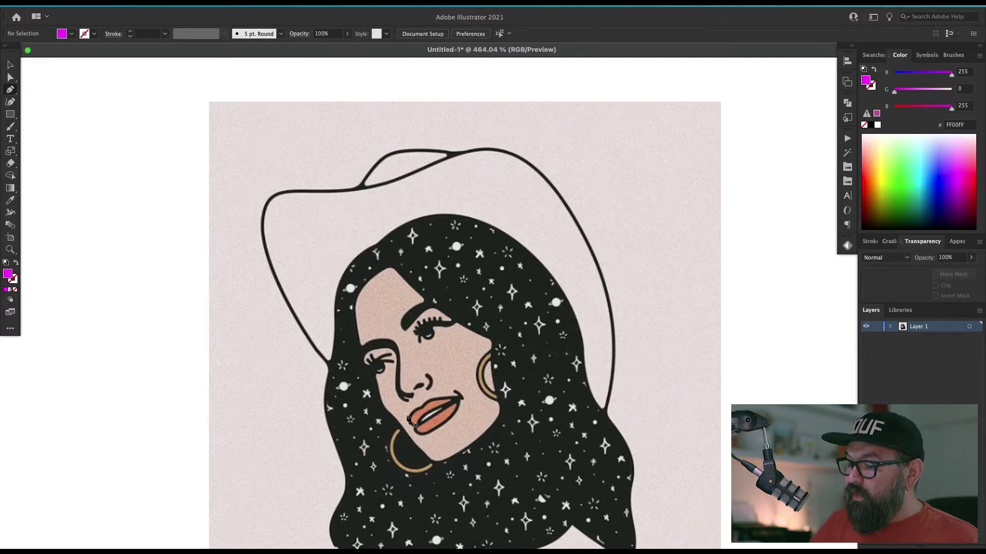
pyautogui.scroll(1, 408, 418)
pyautogui.click(606, 422)
pyautogui.moveTo(609, 299); pyautogui.dragTo(582, 233)
pyautogui.moveTo(495, 158); pyautogui.dragTo(454, 160)
pyautogui.hotkey('shift', 'x')
pyautogui.moveTo(386, 194); pyautogui.dragTo(361, 201)
pyautogui.moveTo(295, 201); pyautogui.dragTo(276, 200)
pyautogui.moveTo(270, 261); pyautogui.dragTo(283, 303)
pyautogui.moveTo(332, 373); pyautogui.dragTo(347, 388)
pyautogui.press('v')
pyautogui.press('super+shift+a')
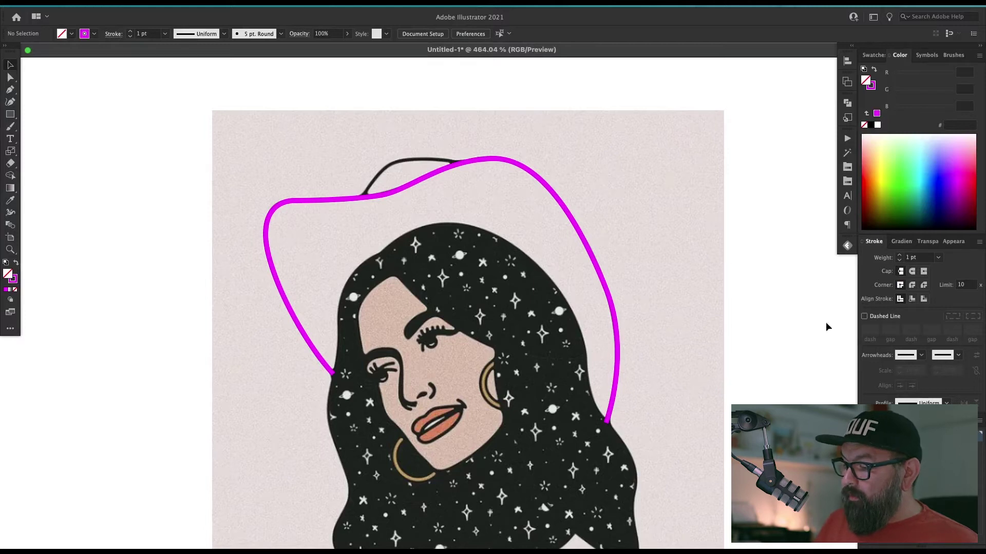
# - Examine how closely the traced hat path follows the line work around the crown's back fold
pyautogui.click(615, 321)
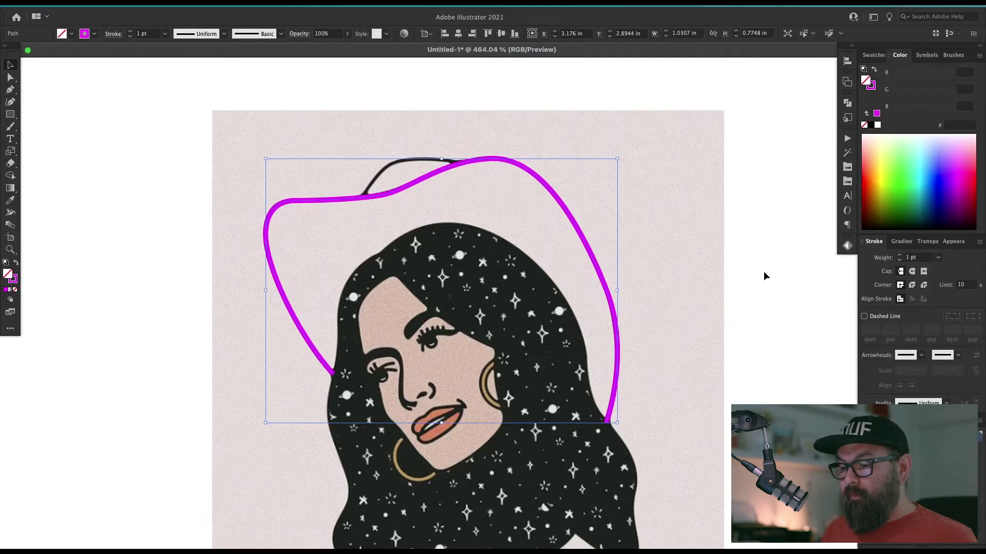
pyautogui.click(469, 134)
pyautogui.scroll(6, 431, 148)
pyautogui.scroll(2, 572, 365)
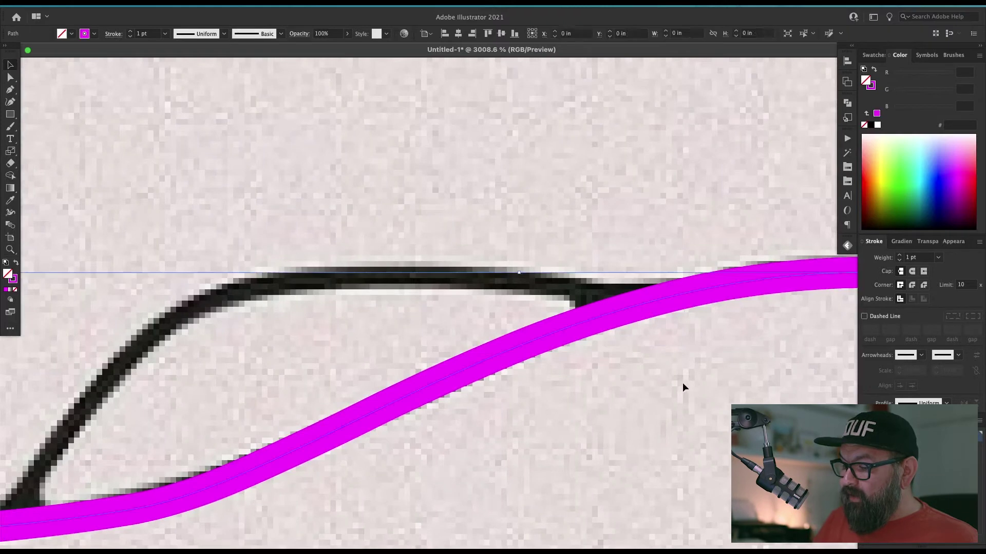
pyautogui.press('a')
pyautogui.click(646, 303)
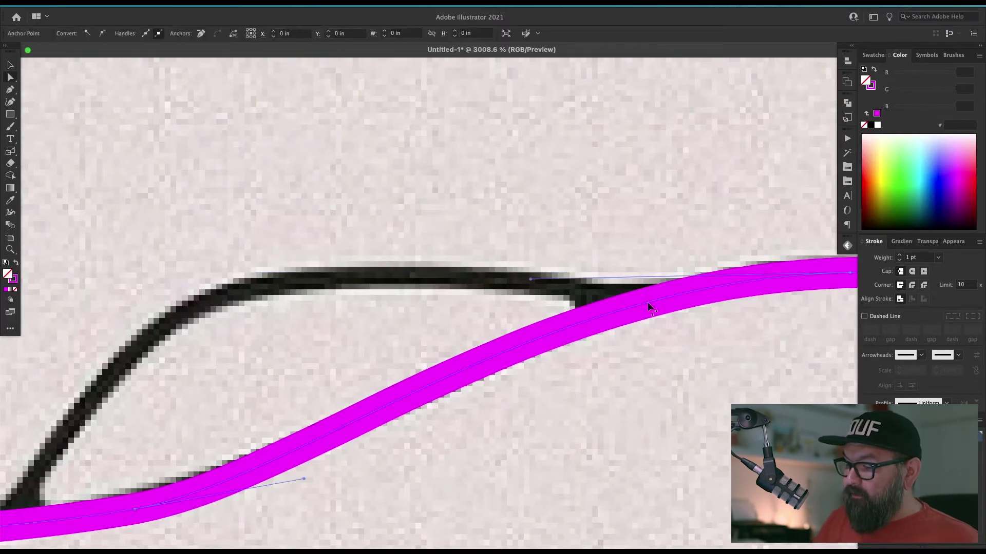
pyautogui.moveTo(541, 333); pyautogui.dragTo(662, 271)
pyautogui.click(711, 236)
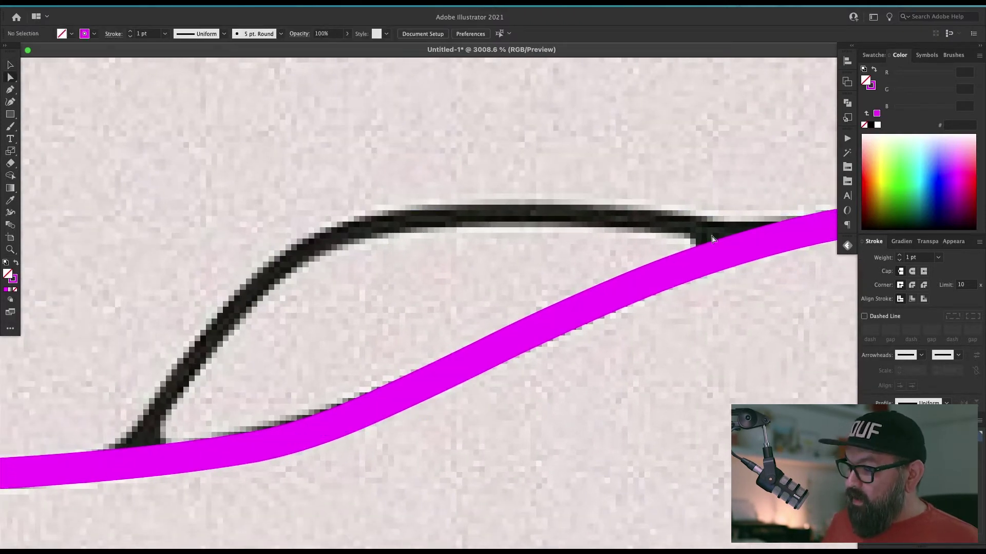
# - Draw a closed Pen path along the arch of the hat's back fold, returning just below the main hat line
pyautogui.press('p')
pyautogui.hotkey('ctrl', '-')
pyautogui.scroll(1, 673, 317)
pyautogui.hscroll(-1, 673, 317)
pyautogui.click(754, 299)
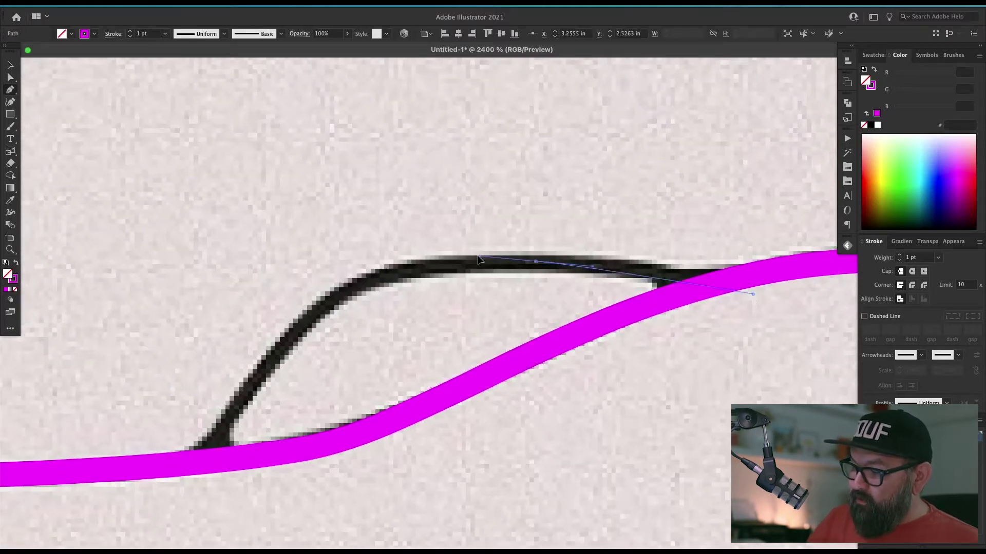
pyautogui.moveTo(536, 261); pyautogui.dragTo(463, 255)
pyautogui.moveTo(304, 323); pyautogui.dragTo(256, 379)
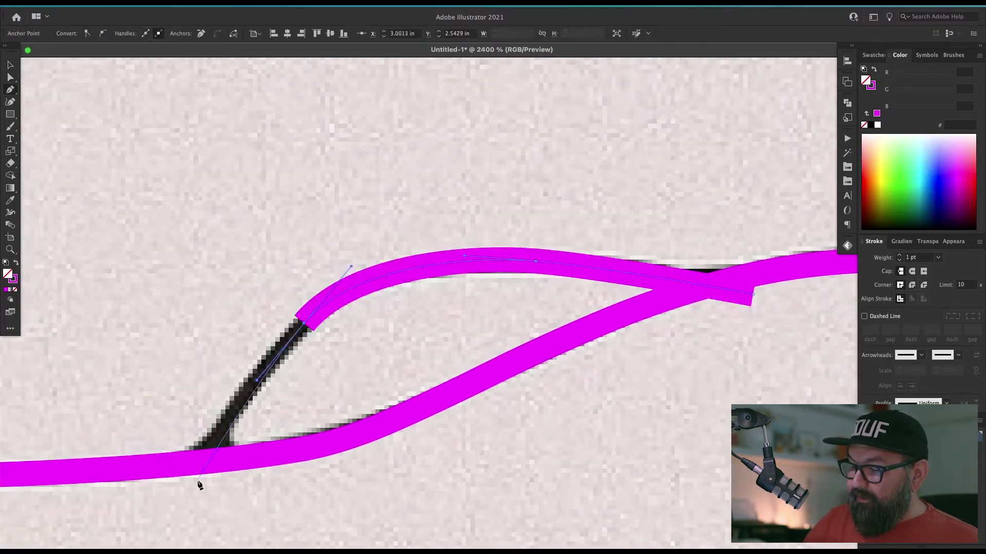
pyautogui.moveTo(182, 488); pyautogui.dragTo(231, 521)
pyautogui.moveTo(444, 478); pyautogui.dragTo(559, 456)
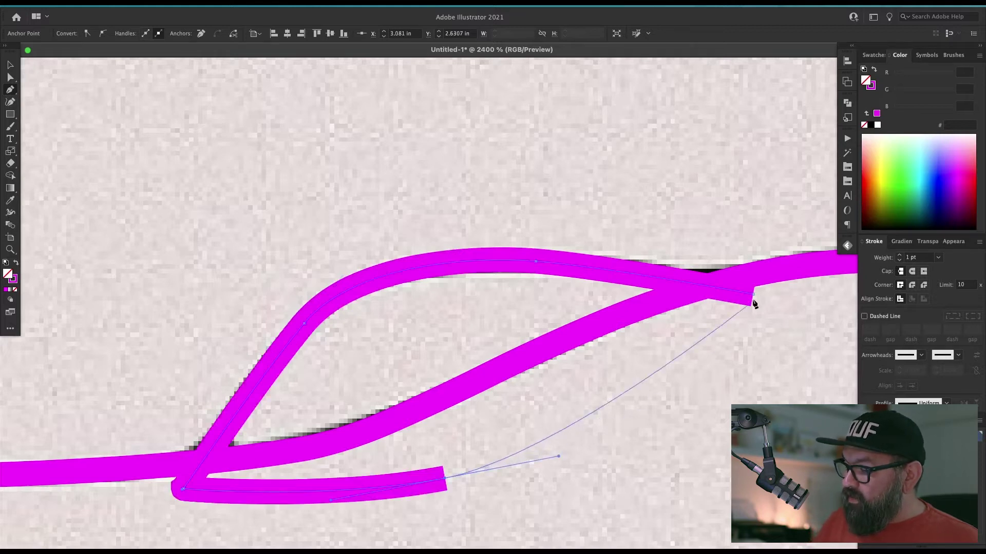
pyautogui.click(754, 299)
pyautogui.press('v')
pyautogui.hotkey('ctrl', 'shift', 'a')
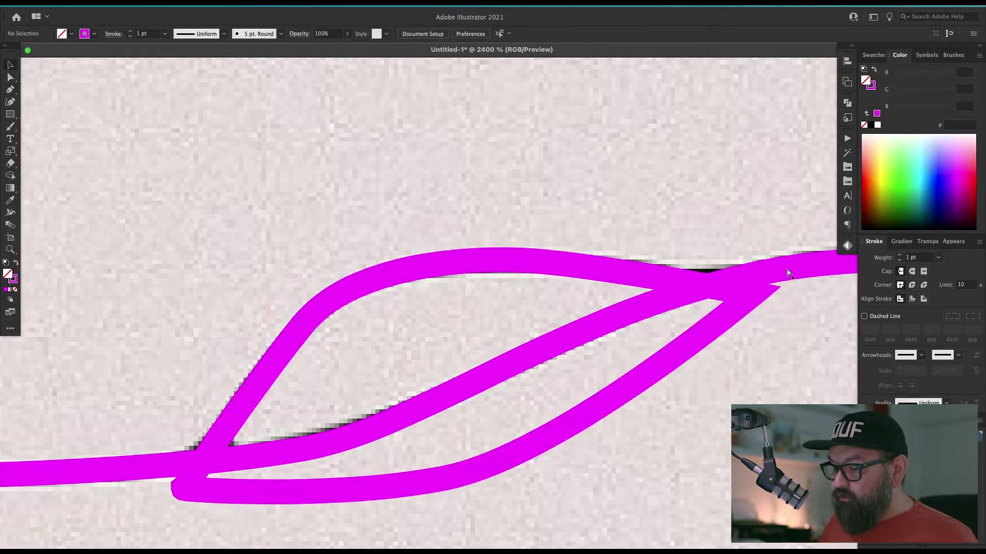
# - Start a Pen path at the notch in the hair's upper left edge and trace it down past the hat's end
pyautogui.hotkey('ctrl', '-')
pyautogui.moveTo(786, 268); pyautogui.dragTo(768, 211)
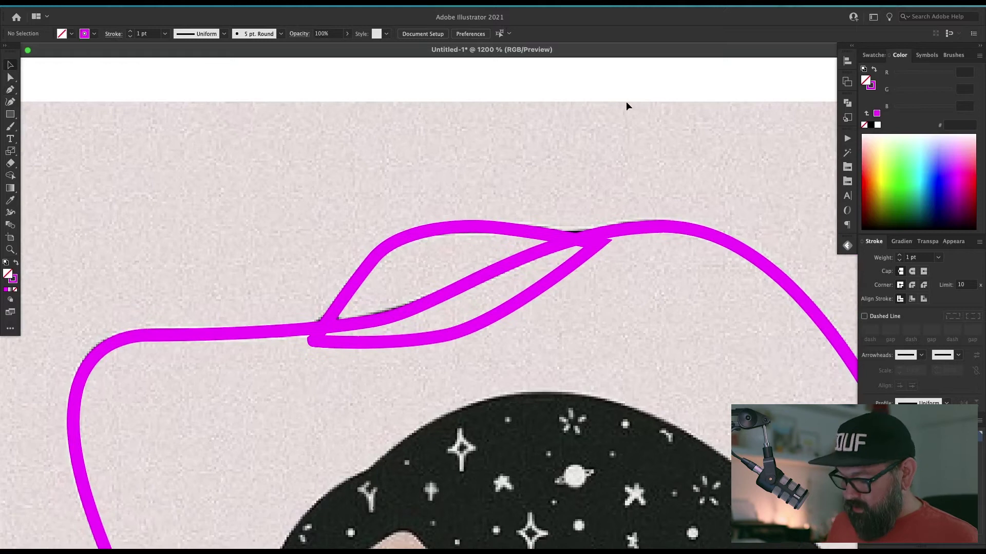
pyautogui.hotkey('ctrl', '-')
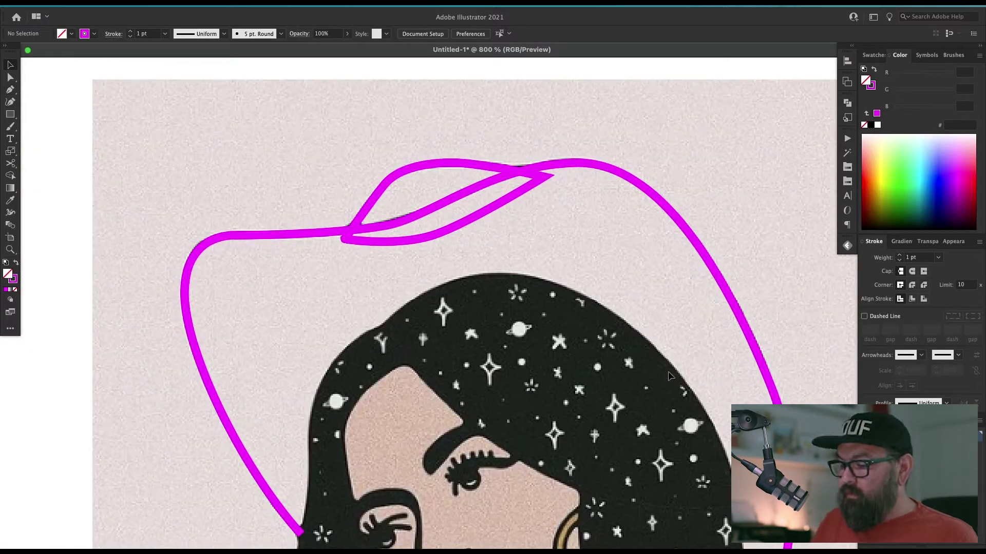
pyautogui.scroll(-5, 719, 337)
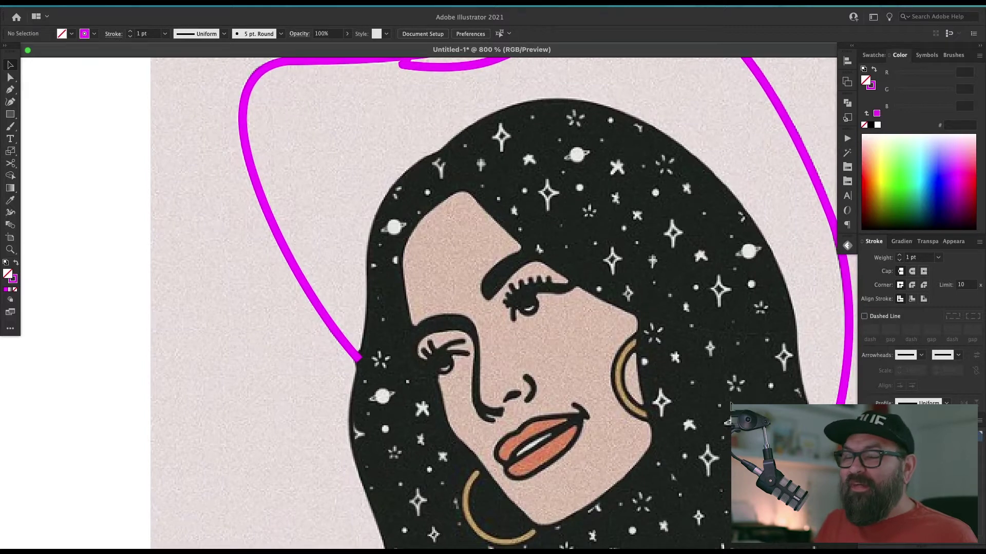
pyautogui.moveTo(723, 414); pyautogui.dragTo(677, 426)
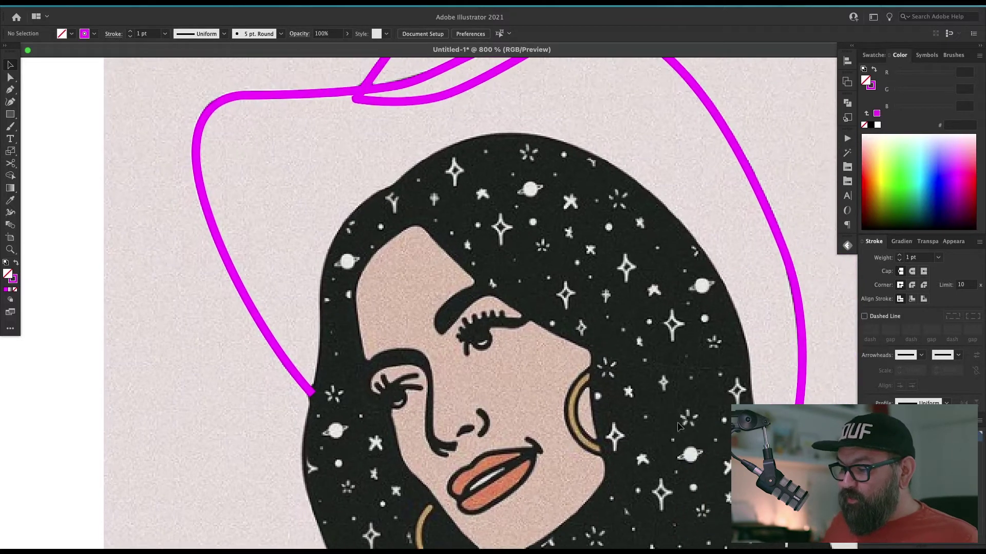
pyautogui.press('p')
pyautogui.hscroll(-3, 537, 195)
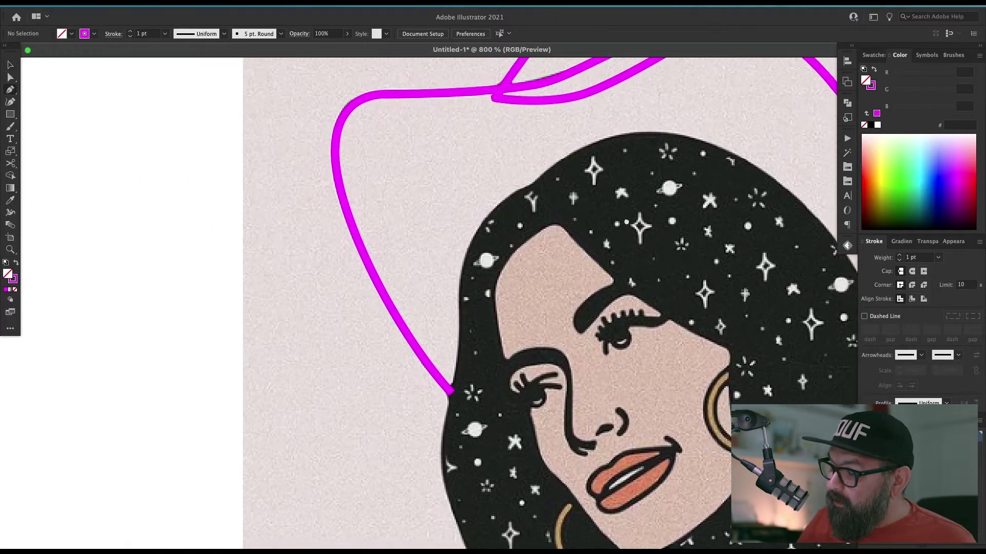
pyautogui.click(532, 188)
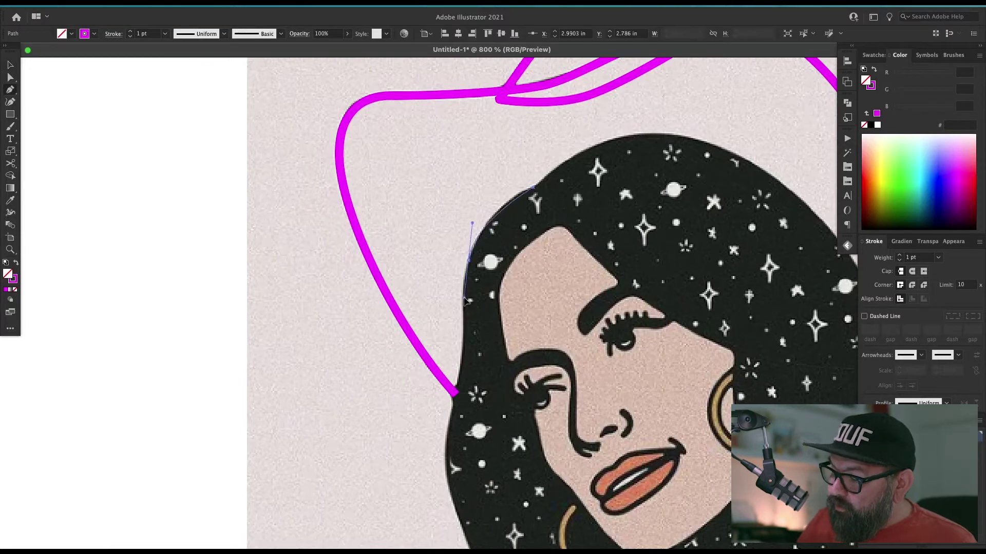
pyautogui.moveTo(466, 259); pyautogui.dragTo(463, 302)
pyautogui.click(445, 439)
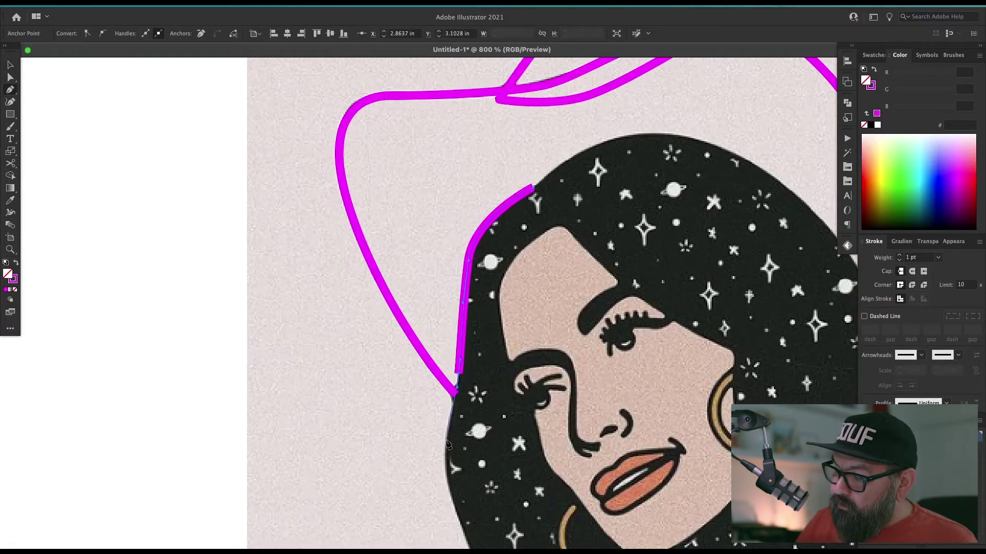
# - Continue the hair path down the wavy left side and along the bottom edge to the inner notch near the hair tip
pyautogui.scroll(-5, 445, 440)
pyautogui.moveTo(481, 320); pyautogui.dragTo(498, 353)
pyautogui.moveTo(500, 406); pyautogui.dragTo(490, 428)
pyautogui.moveTo(488, 501); pyautogui.dragTo(520, 536)
pyautogui.moveTo(520, 535); pyautogui.dragTo(402, 448)
pyautogui.moveTo(576, 435); pyautogui.dragTo(655, 406)
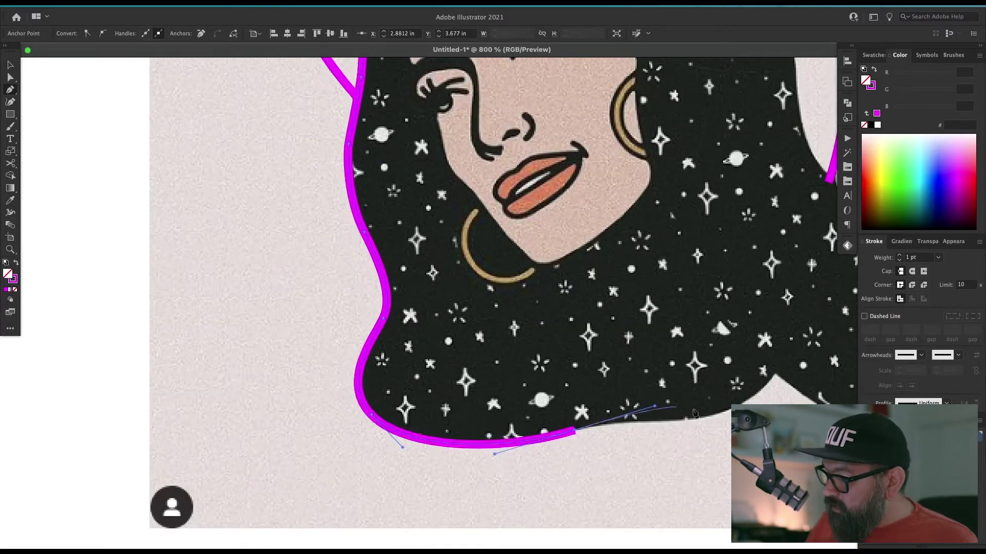
pyautogui.moveTo(771, 376)
pyautogui.mouseDown()
pyautogui.moveTo(806, 303)
pyautogui.moveTo(527, 438)
pyautogui.mouseUp()
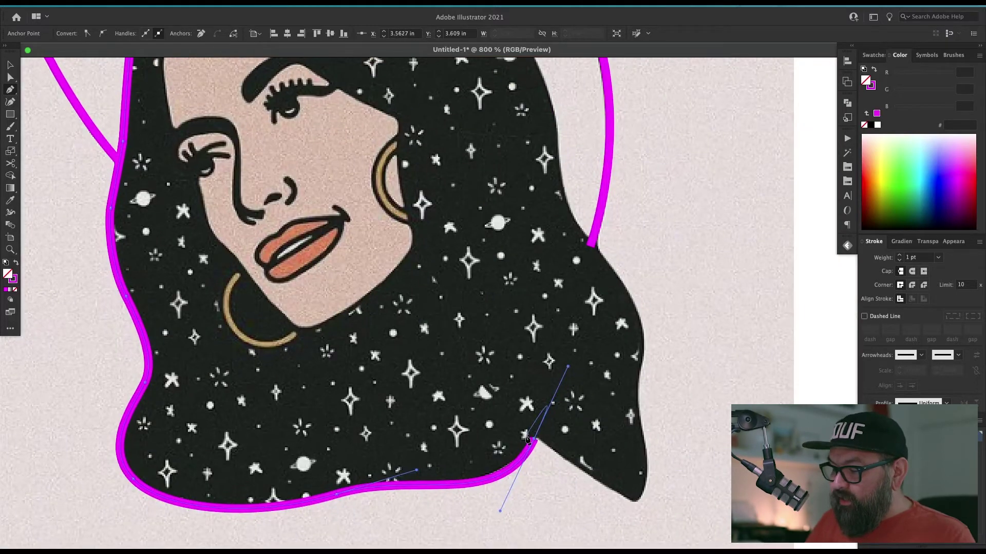
# - Continue the hair path from the inner notch to the pointed hair tip and up the right side of the hair
pyautogui.click(533, 441)
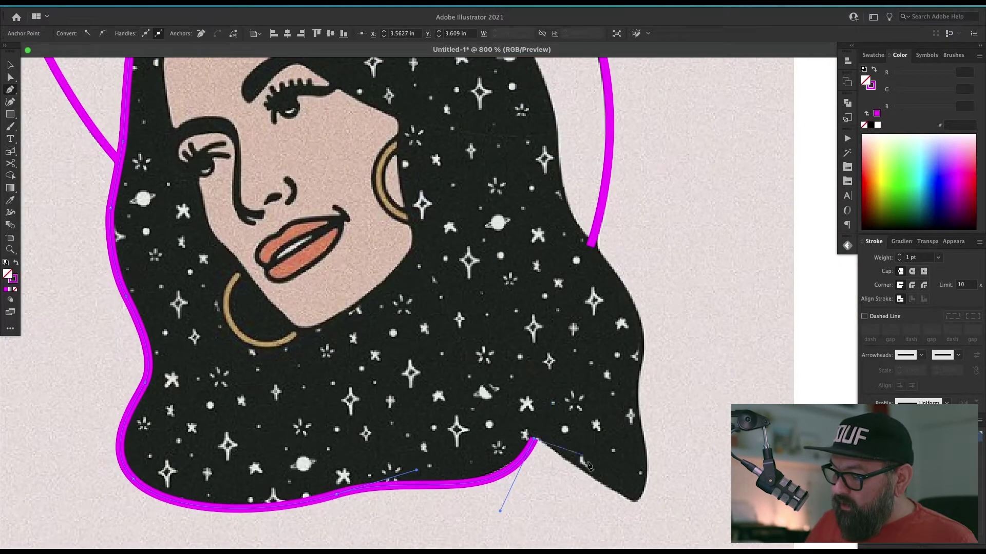
pyautogui.moveTo(636, 502); pyautogui.dragTo(669, 514)
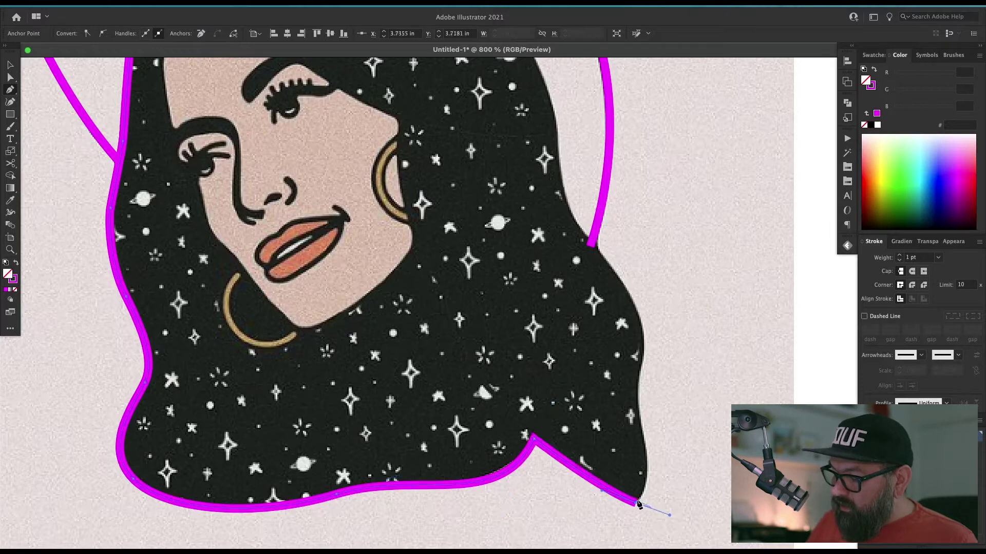
pyautogui.moveTo(642, 362); pyautogui.dragTo(646, 350)
pyautogui.moveTo(564, 203); pyautogui.dragTo(556, 174)
pyautogui.moveTo(572, 141); pyautogui.dragTo(641, 356)
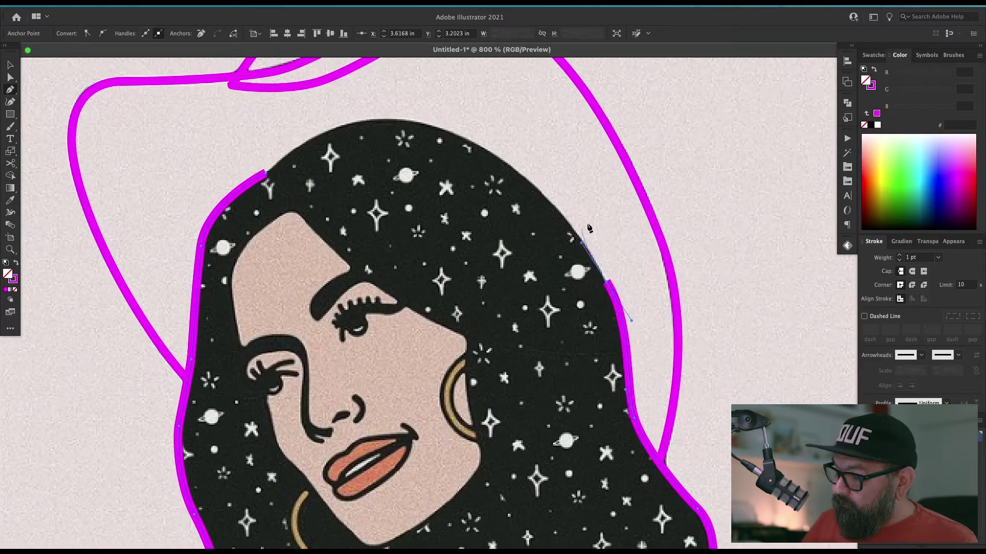
# - Carry the hair path over the crown of the head and close it at its starting notch
pyautogui.moveTo(585, 243); pyautogui.dragTo(737, 363)
pyautogui.moveTo(656, 283); pyautogui.dragTo(602, 249)
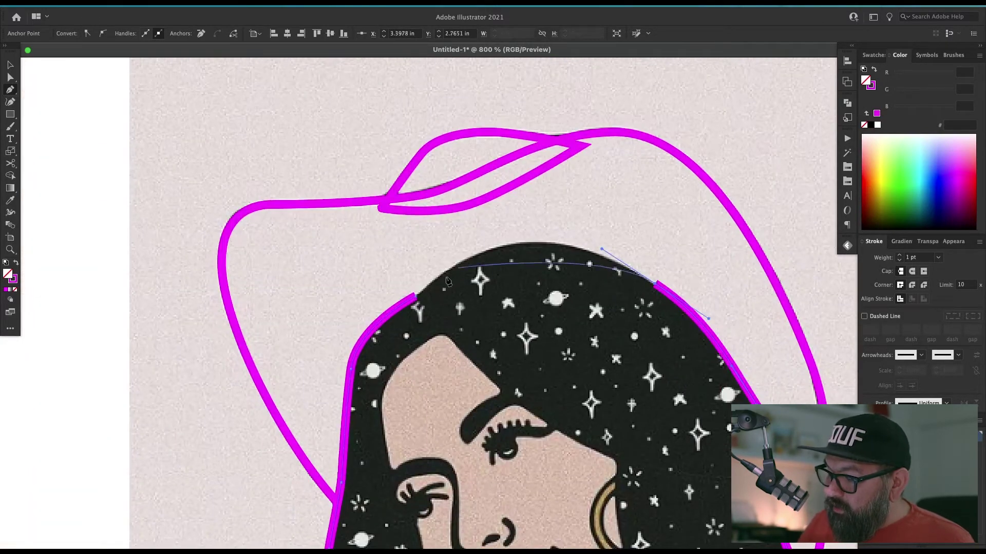
pyautogui.moveTo(416, 297); pyautogui.dragTo(330, 391)
pyautogui.press('super+shift+a')
# - Start a Pen path at the upper left of the forehead and trace the left edge of the face past the eye to the jaw
pyautogui.moveTo(573, 549); pyautogui.dragTo(577, 381)
pyautogui.moveTo(410, 253); pyautogui.dragTo(482, 395)
pyautogui.click(424, 146)
pyautogui.moveTo(374, 197); pyautogui.dragTo(374, 249)
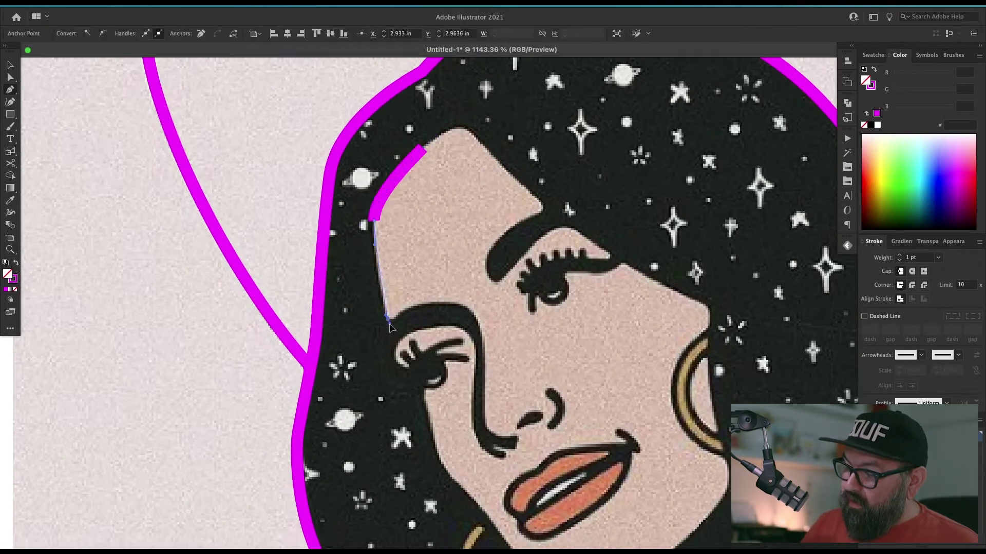
pyautogui.click(388, 318)
pyautogui.moveTo(425, 401); pyautogui.dragTo(439, 427)
pyautogui.moveTo(459, 490); pyautogui.dragTo(461, 492)
pyautogui.moveTo(461, 492); pyautogui.dragTo(434, 304)
# - Continue the face path around the chin and up the right cheek past the earring to the temple corner
pyautogui.moveTo(492, 374); pyautogui.dragTo(536, 420)
pyautogui.moveTo(569, 416); pyautogui.dragTo(591, 405)
pyautogui.moveTo(667, 348); pyautogui.dragTo(694, 315)
pyautogui.moveTo(701, 275); pyautogui.dragTo(701, 257)
pyautogui.moveTo(696, 226); pyautogui.dragTo(616, 403)
pyautogui.moveTo(604, 355); pyautogui.dragTo(604, 336)
pyautogui.moveTo(606, 298); pyautogui.dragTo(602, 293)
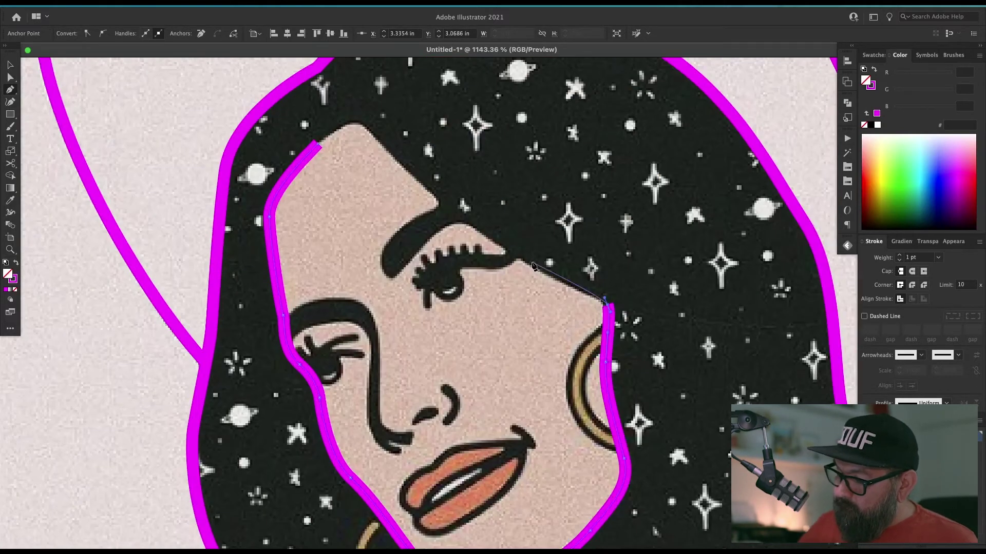
# - Trace the face path along the diagonal hairline from the temple up to the forehead peak
pyautogui.moveTo(529, 255); pyautogui.dragTo(505, 239)
pyautogui.moveTo(488, 226); pyautogui.dragTo(606, 357)
pyautogui.moveTo(533, 301); pyautogui.dragTo(497, 269)
pyautogui.moveTo(473, 244); pyautogui.dragTo(465, 243)
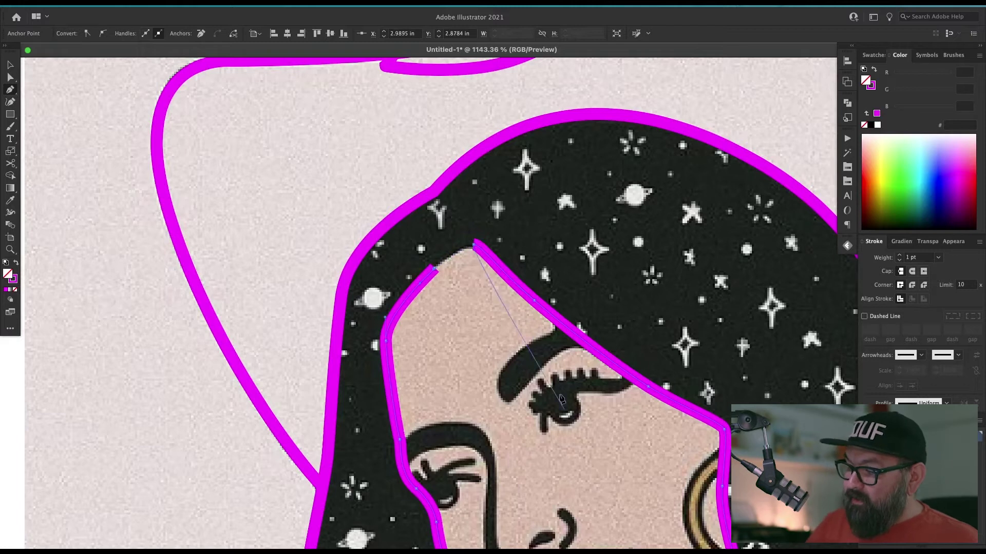
pyautogui.click(435, 268)
pyautogui.keyDown('super'); pyautogui.click(566, 432); pyautogui.keyUp('super')
# - Trace the top of the left eyebrow from the face outline and down the nose bridge to the nose tip with the Pen tool
pyautogui.press('v')
pyautogui.moveTo(491, 377); pyautogui.dragTo(600, 288)
pyautogui.press('z')
pyautogui.moveTo(602, 380); pyautogui.dragTo(587, 335)
pyautogui.press('p')
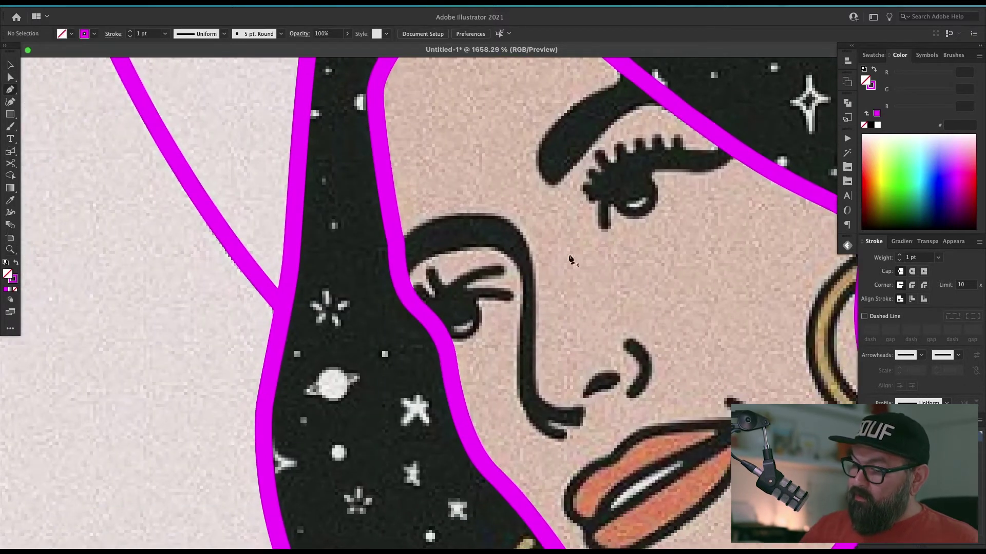
pyautogui.keyDown('super'); pyautogui.click(396, 250); pyautogui.keyUp('super')
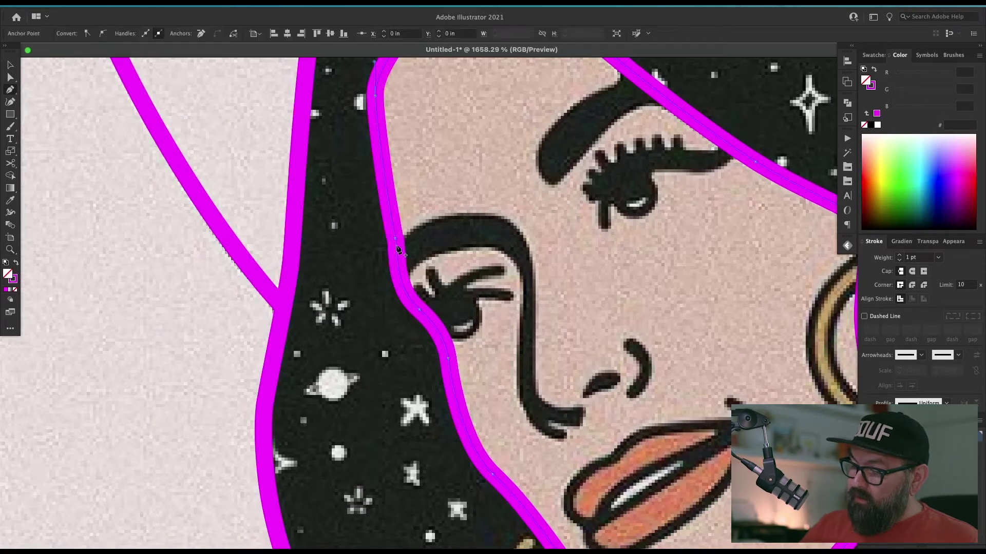
pyautogui.click(398, 249)
pyautogui.moveTo(455, 219); pyautogui.dragTo(495, 218)
pyautogui.moveTo(528, 246); pyautogui.dragTo(529, 386)
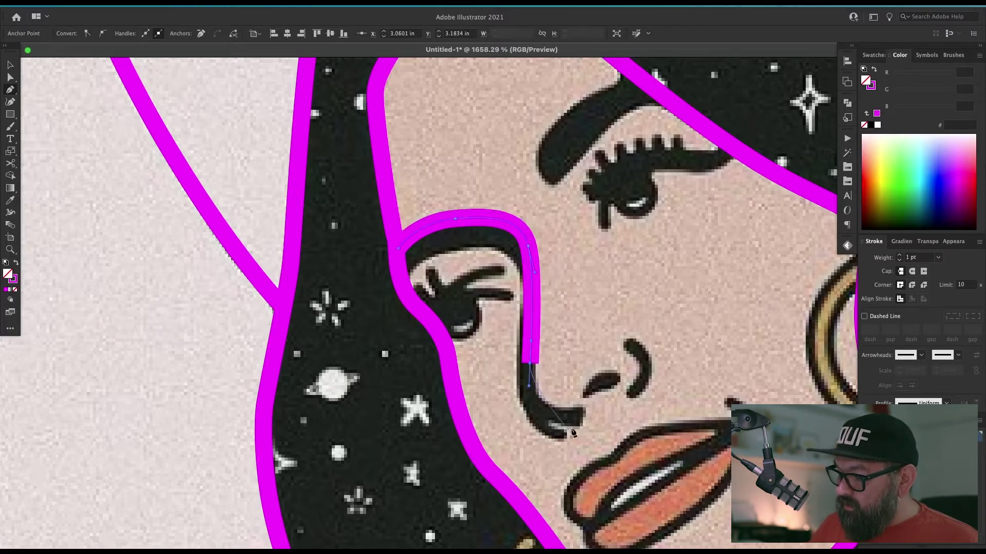
pyautogui.moveTo(578, 420); pyautogui.dragTo(634, 418)
pyautogui.press('super+shift+a')
pyautogui.press('v')
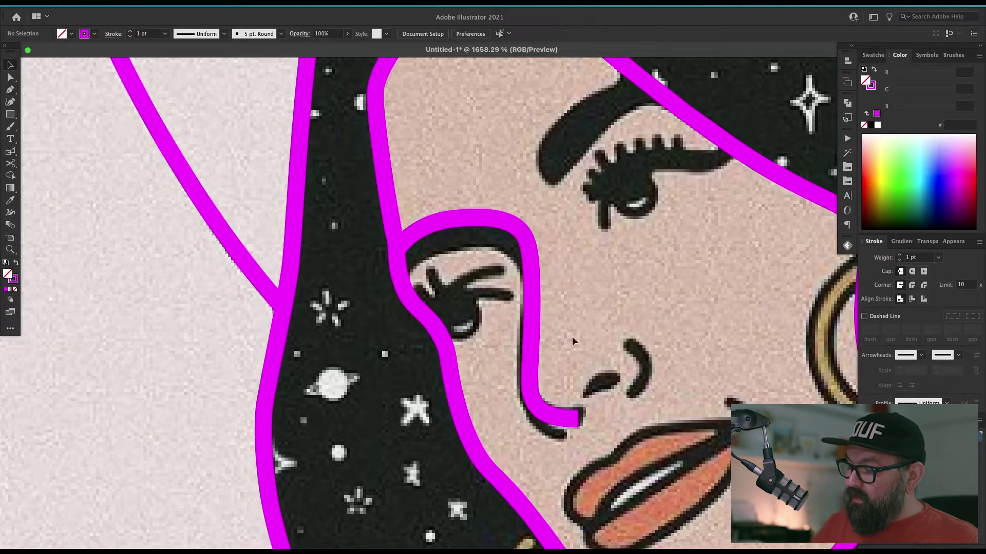
# - Close the gap in the face outline with a curved Pen segment at the forehead peak
pyautogui.moveTo(615, 387); pyautogui.dragTo(608, 393)
pyautogui.press('super+minus')
pyautogui.press('super+minus')
pyautogui.press('super+minus')
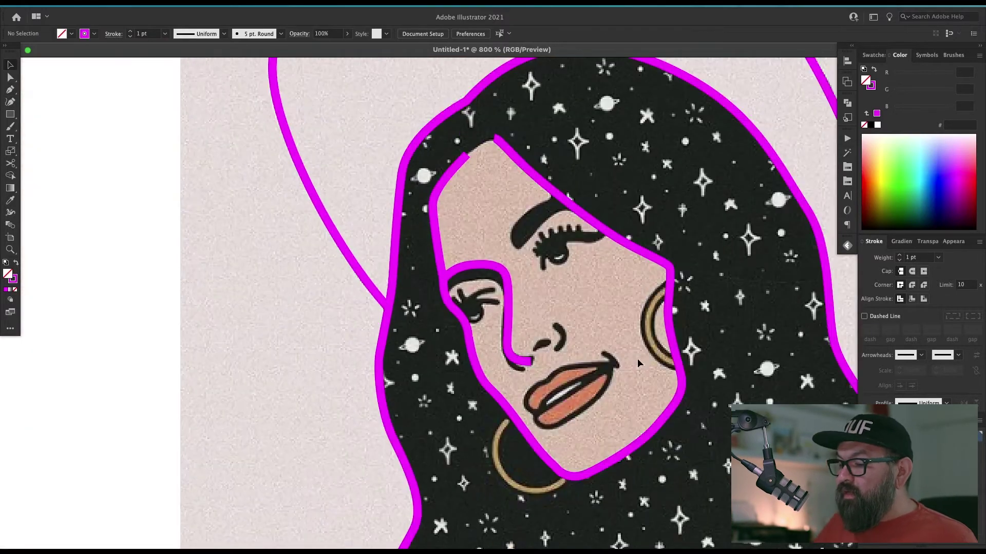
pyautogui.scroll(5, 636, 362)
pyautogui.press('a')
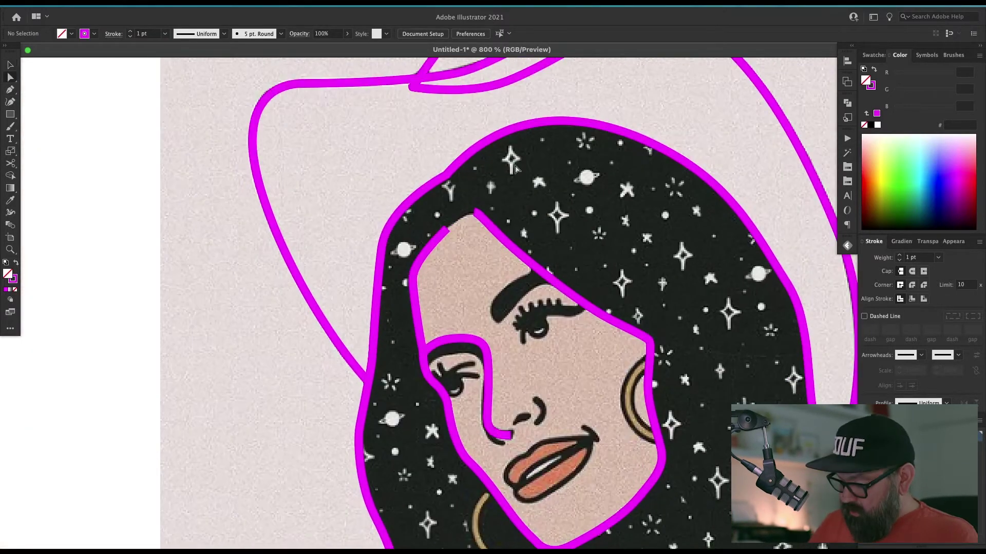
pyautogui.press('z')
pyautogui.moveTo(455, 195); pyautogui.dragTo(549, 244)
pyautogui.press('p')
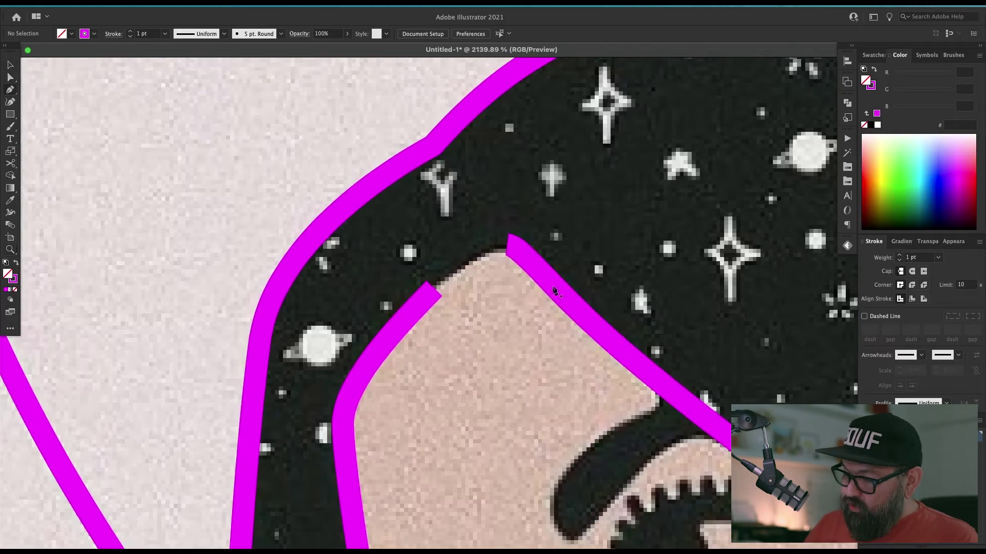
pyautogui.click(507, 246)
pyautogui.moveTo(434, 288); pyautogui.dragTo(395, 327)
pyautogui.press('v')
pyautogui.click(564, 360)
pyautogui.press('super+minus')
pyautogui.press('super+minus')
pyautogui.press('a')
pyautogui.moveTo(512, 238); pyautogui.dragTo(497, 283)
pyautogui.click(572, 221)
pyautogui.press('v')
pyautogui.press('super+minus')
pyautogui.press('super+minus')
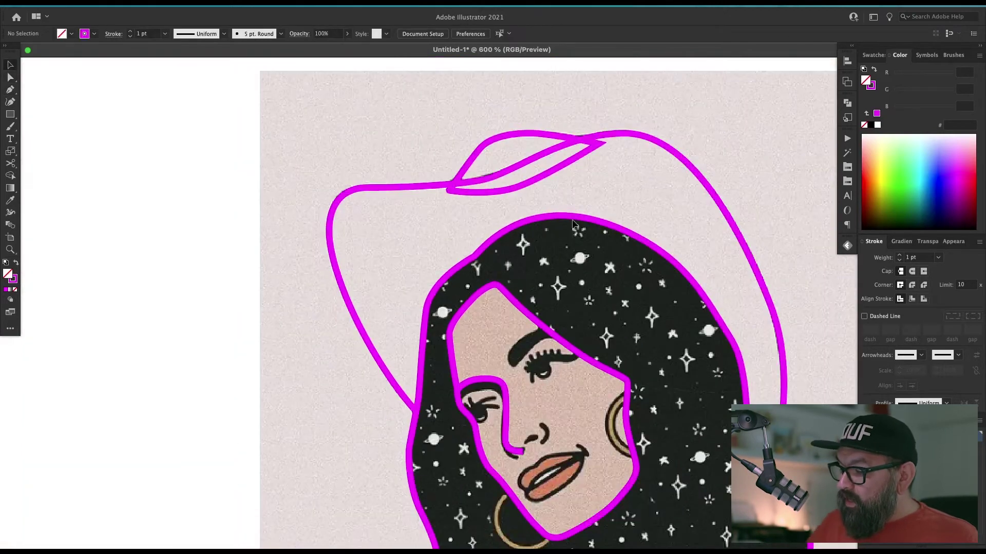
# - Apply round stroke caps to the traced paths
pyautogui.scroll(-3, 721, 308)
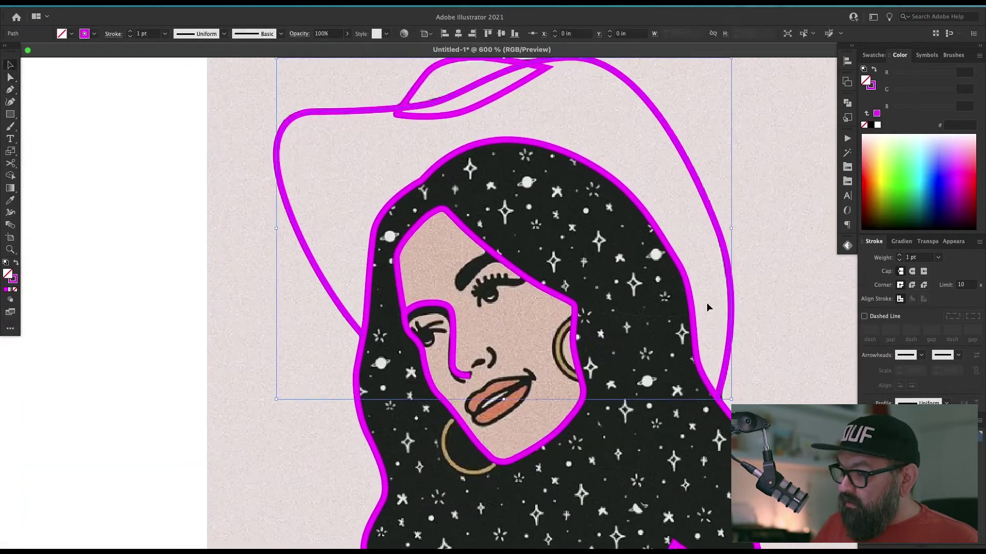
pyautogui.click(726, 309)
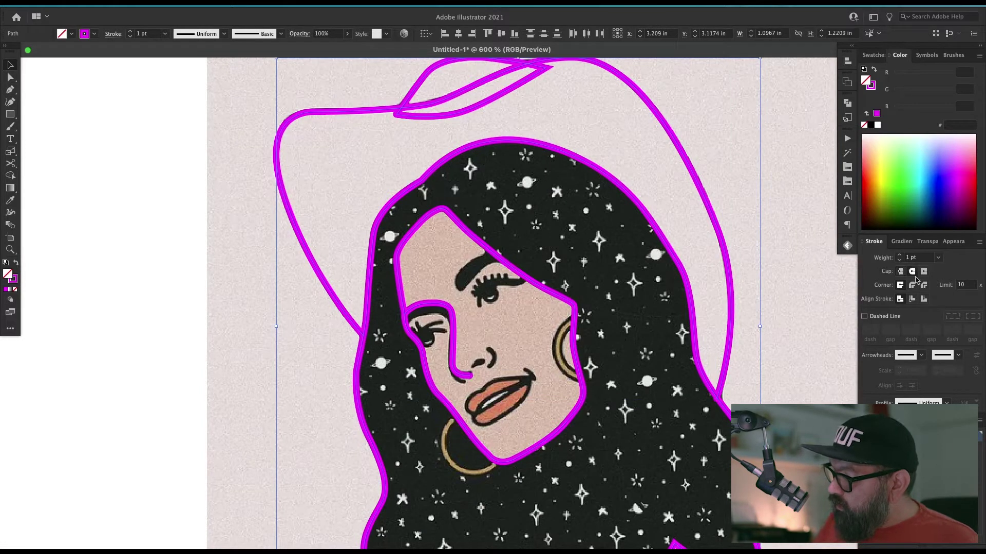
pyautogui.click(912, 272)
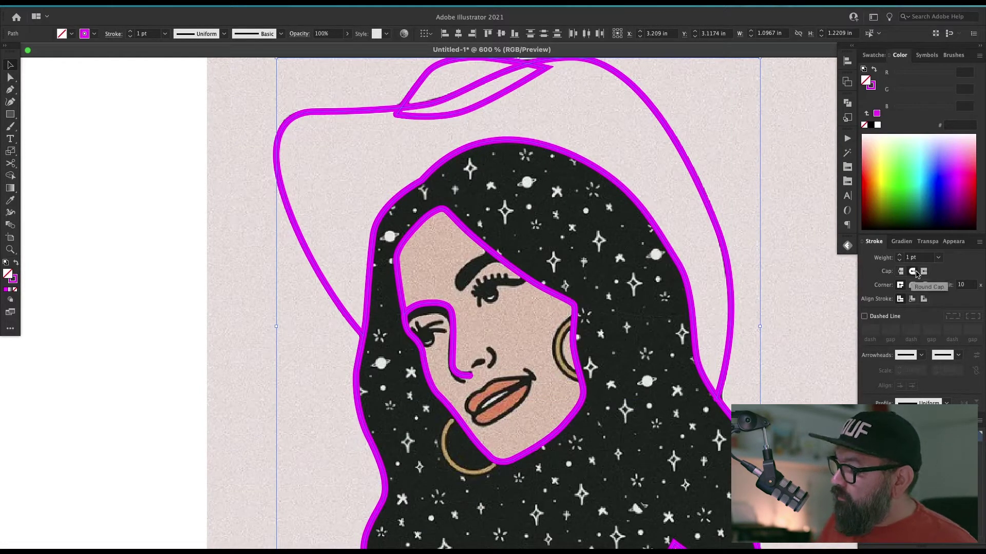
pyautogui.click(688, 452)
# - Draw a short curved Pen path branching from the nose line along the lower edge of the nose tip
pyautogui.press('z')
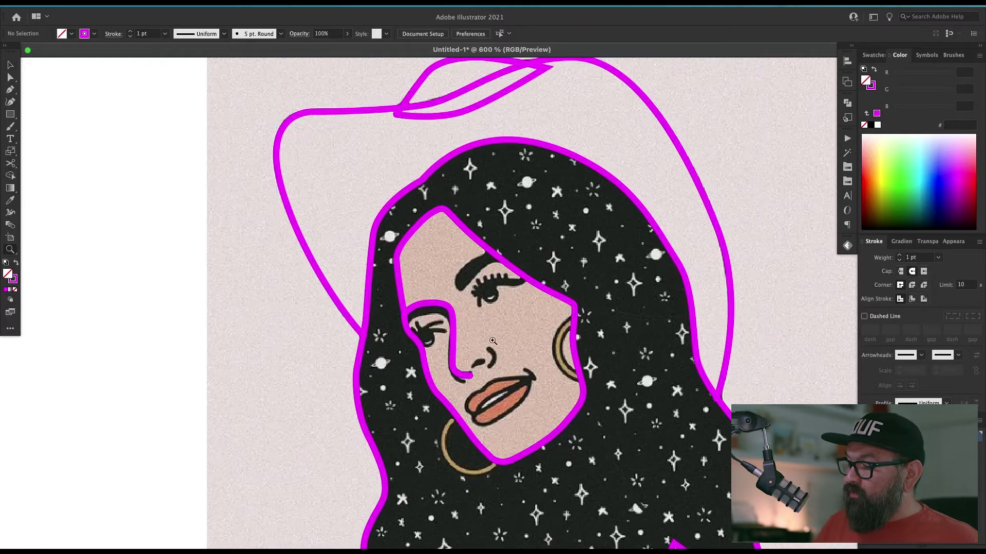
pyautogui.moveTo(542, 339); pyautogui.dragTo(355, 434)
pyautogui.press('a')
pyautogui.moveTo(592, 274); pyautogui.dragTo(535, 301)
pyautogui.moveTo(625, 352); pyautogui.dragTo(584, 347)
pyautogui.press('p')
pyautogui.moveTo(541, 298); pyautogui.dragTo(555, 309)
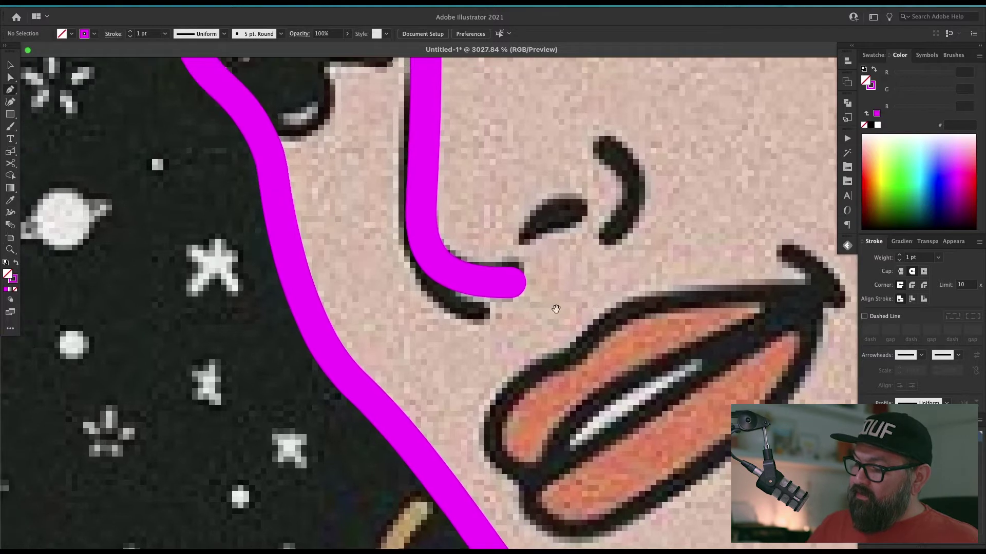
pyautogui.click(432, 262)
pyautogui.moveTo(481, 316); pyautogui.dragTo(530, 332)
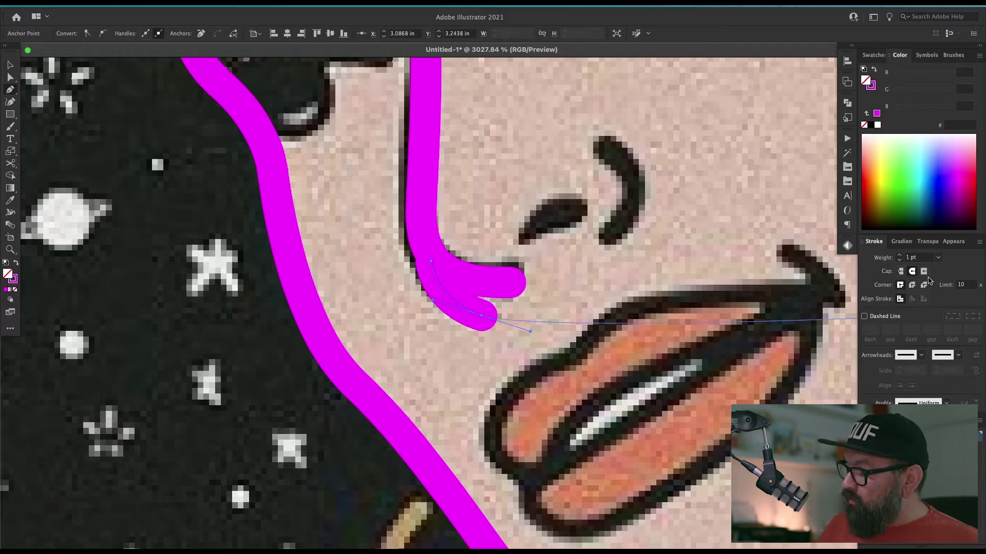
# - Set the stroke weight of the short lower nose curve to 0.75 pt
pyautogui.click(938, 258)
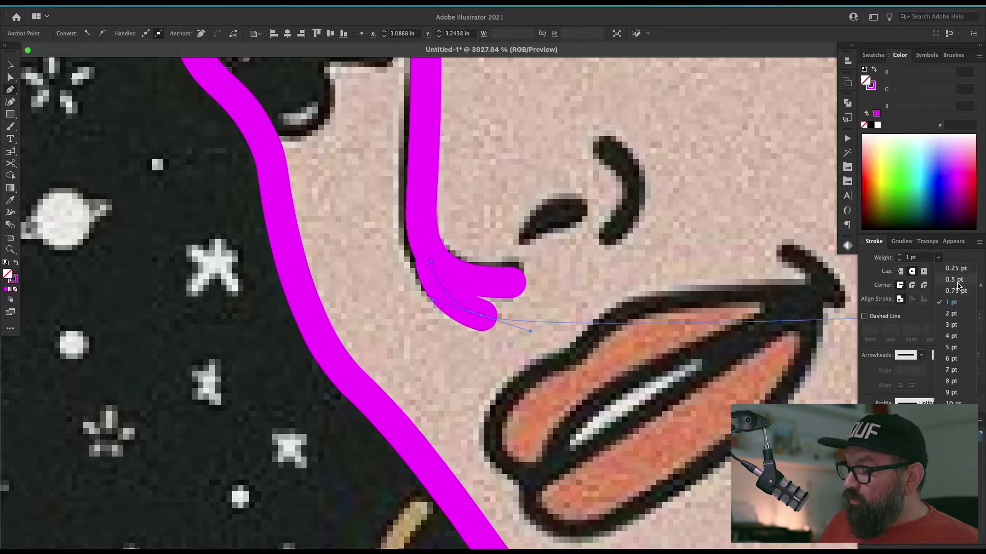
pyautogui.click(956, 280)
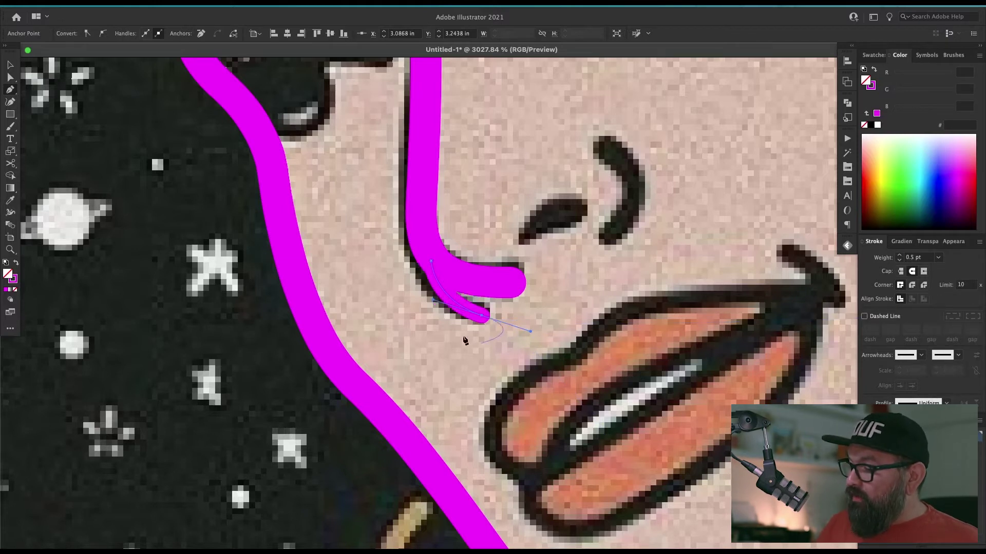
pyautogui.click(939, 259)
pyautogui.click(957, 292)
pyautogui.press('super+shift+a')
# - Adjust the lower nose curve's starting anchor and handle so it blends into the nose line
pyautogui.press('v')
pyautogui.press('a')
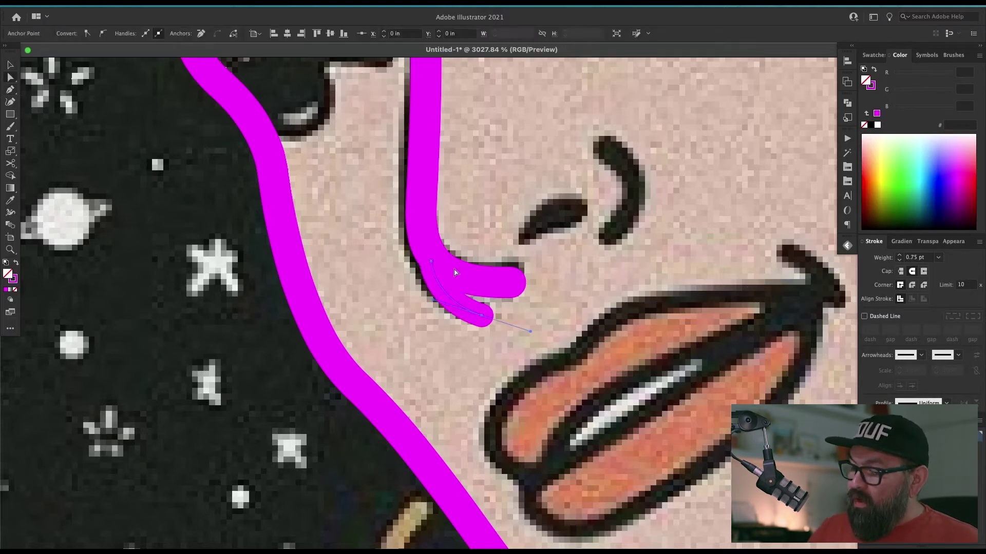
pyautogui.click(427, 262)
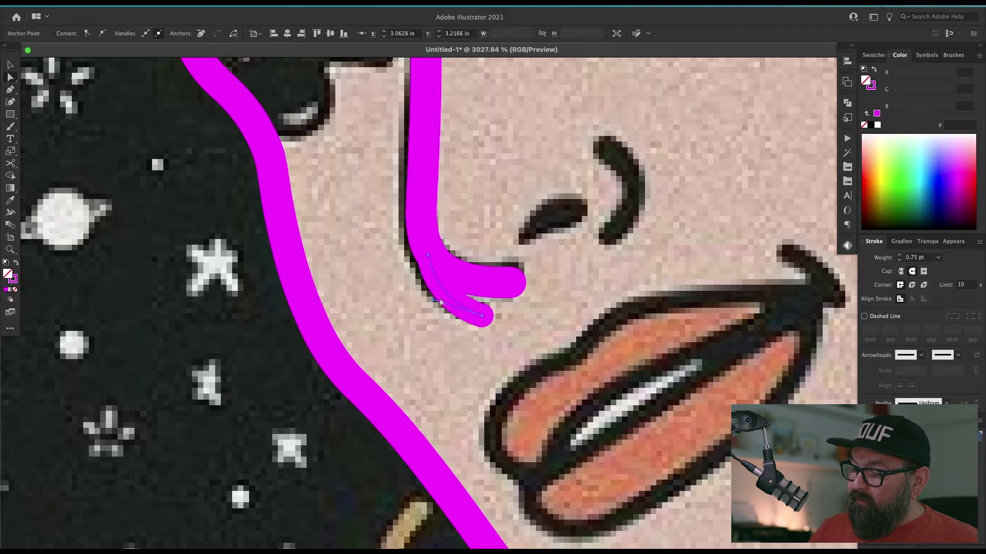
pyautogui.moveTo(429, 303); pyautogui.dragTo(426, 301)
pyautogui.click(483, 357)
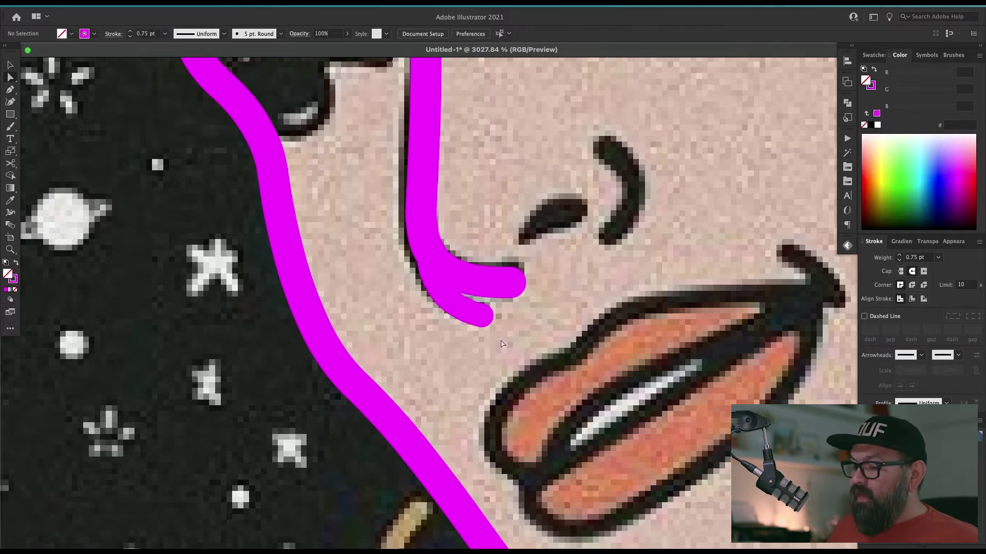
# - Draw the curved nostril wing on the right of the nose as a single Pencil stroke
pyautogui.scroll(-2, 477, 313)
pyautogui.press('z')
pyautogui.moveTo(550, 255); pyautogui.dragTo(616, 255)
pyautogui.press('n')
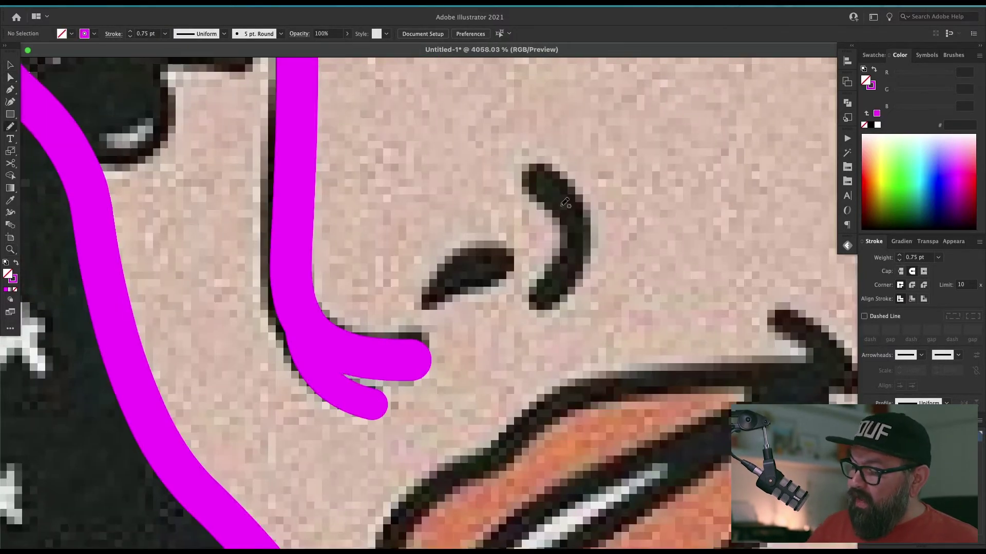
pyautogui.moveTo(542, 181)
pyautogui.mouseDown()
pyautogui.moveTo(564, 273)
pyautogui.moveTo(548, 291)
pyautogui.mouseUp()
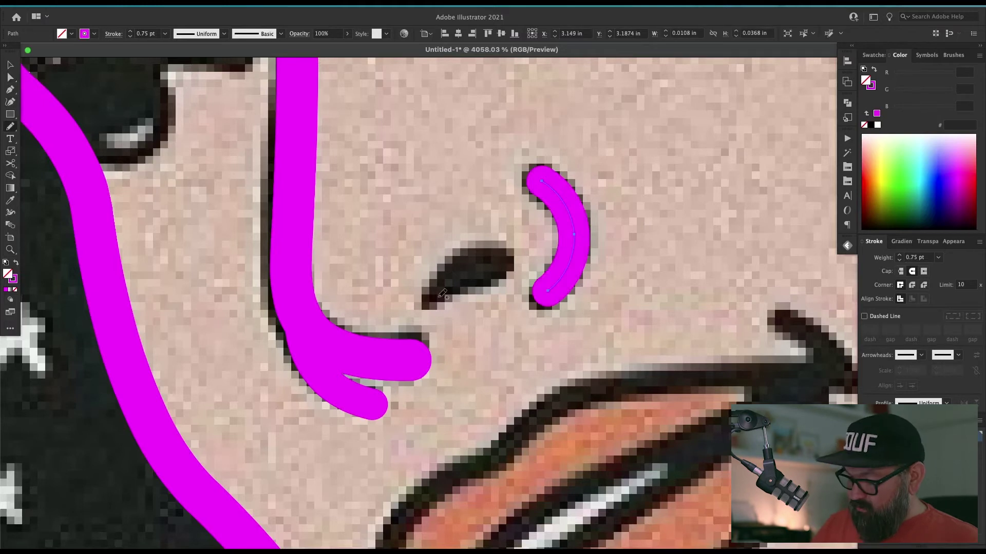
# - Draw the small nostril as a closed Pen shape with a magenta fill and no stroke
pyautogui.moveTo(437, 296)
pyautogui.mouseDown()
pyautogui.moveTo(480, 264)
pyautogui.moveTo(499, 265)
pyautogui.moveTo(477, 288)
pyautogui.mouseUp()
pyautogui.hotkey('ctrl', 'z')
pyautogui.press('p')
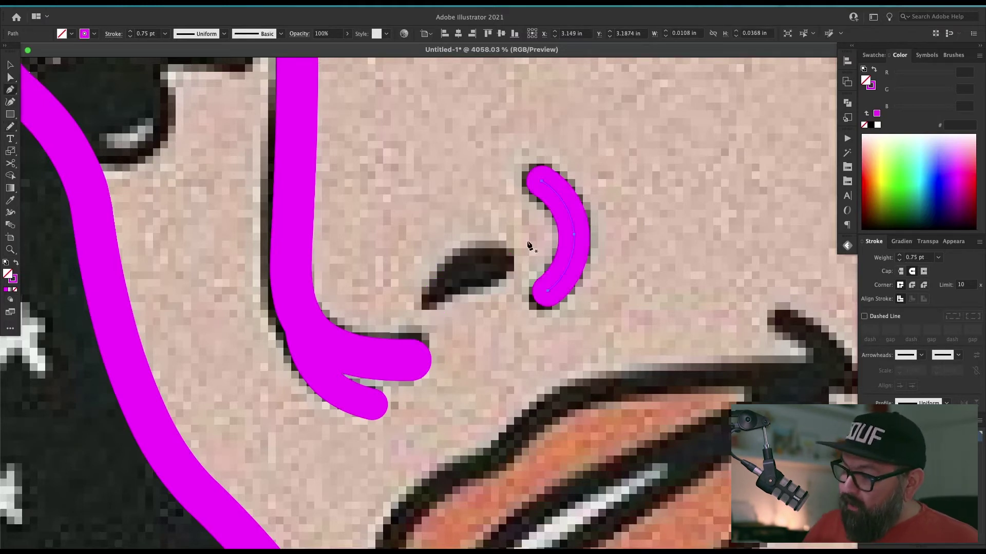
pyautogui.click(463, 292)
pyautogui.moveTo(513, 261); pyautogui.dragTo(513, 240)
pyautogui.moveTo(422, 308); pyautogui.dragTo(424, 316)
pyautogui.hotkey('shift', 'x')
pyautogui.press('s')
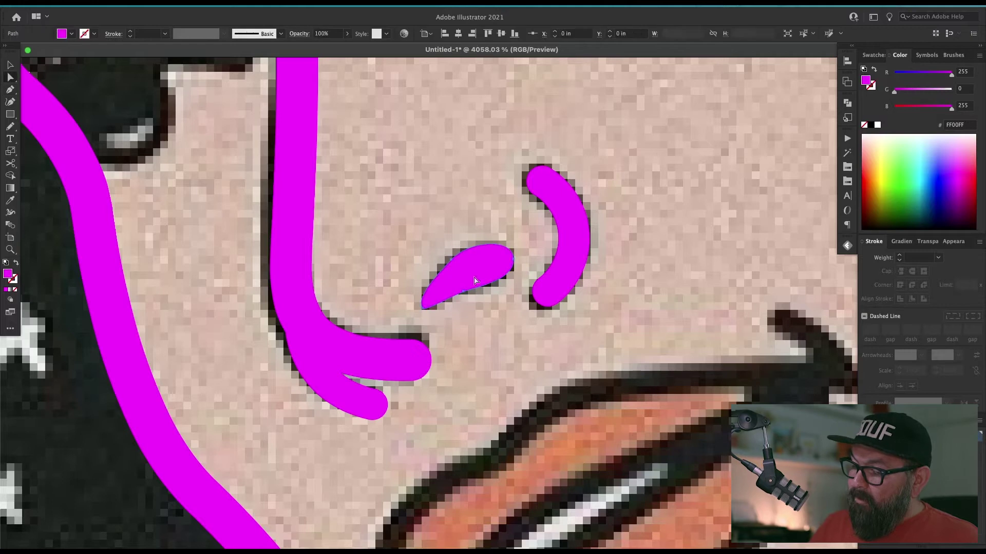
# - Reshape the nostril by moving its upper left and lower edge anchors outward to match the reference
pyautogui.press('a')
pyautogui.click(452, 263)
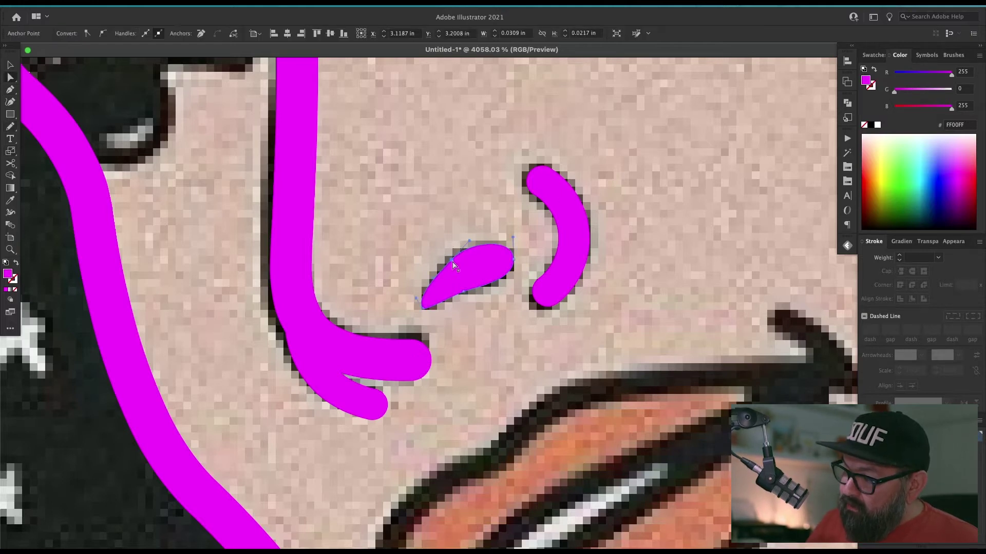
pyautogui.moveTo(451, 260); pyautogui.dragTo(449, 257)
pyautogui.moveTo(464, 291); pyautogui.dragTo(466, 294)
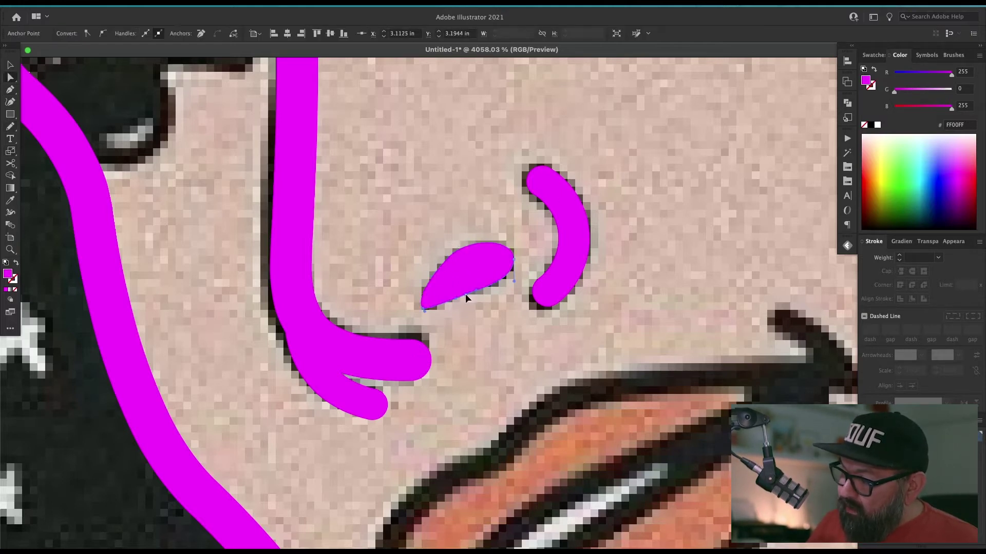
pyautogui.click(513, 259)
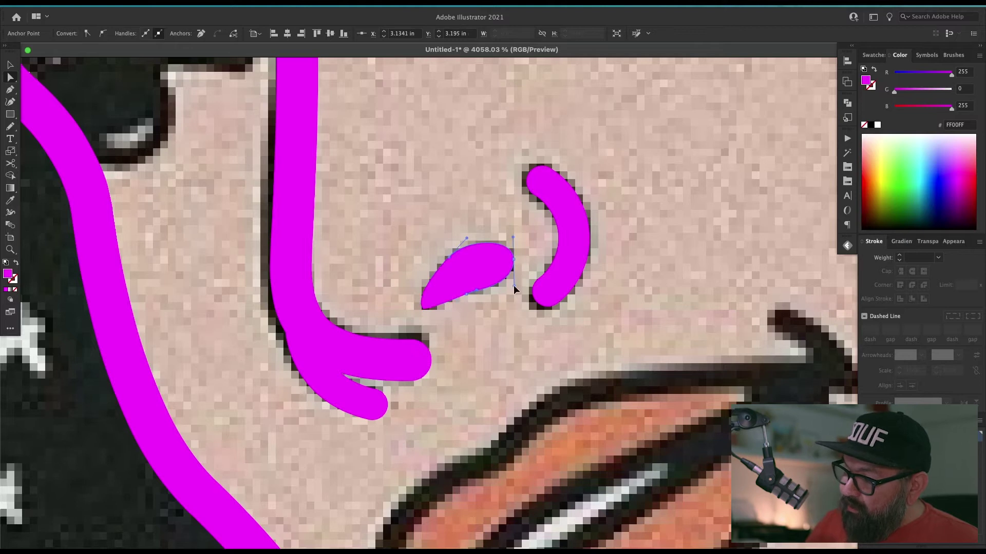
# - Refine the nostril's narrow tip and the curve of its lower edge, then deselect the shape
pyautogui.press('n')
pyautogui.moveTo(424, 305); pyautogui.dragTo(438, 304)
pyautogui.keyDown('super'); pyautogui.click(492, 289); pyautogui.keyUp('super')
pyautogui.keyDown('super'); pyautogui.click(490, 282); pyautogui.keyUp('super')
pyautogui.press('s')
pyautogui.press('v')
pyautogui.click(580, 142)
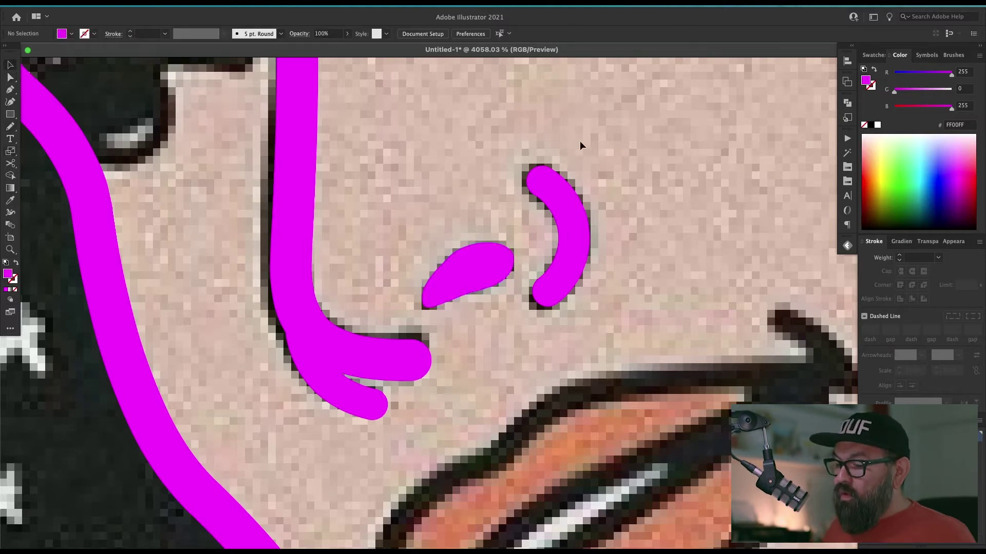
# - Trace the lower edge of the left eyebrow as a Pen path with a magenta stroke and no fill
pyautogui.press('super+minus')
pyautogui.press('super+minus')
pyautogui.press('super+minus')
pyautogui.press('super+minus')
pyautogui.press('super+minus')
pyautogui.press('z')
pyautogui.moveTo(388, 231); pyautogui.dragTo(578, 224)
pyautogui.scroll(-1, 428, 303)
pyautogui.press('a')
pyautogui.hotkey('shift', 'x')
pyautogui.press('p')
pyautogui.click(397, 280)
pyautogui.click(647, 264)
pyautogui.keyDown('super'); pyautogui.click(680, 322); pyautogui.keyUp('super')
# - Trace the right eyebrow as a Pen path from the hairline around its rounded inner end and back to the hairline
pyautogui.moveTo(719, 169); pyautogui.dragTo(423, 417)
pyautogui.click(560, 144)
pyautogui.moveTo(422, 221); pyautogui.dragTo(377, 338)
pyautogui.moveTo(437, 321); pyautogui.dragTo(453, 300)
pyautogui.hotkey('ctrl', 'z')
pyautogui.moveTo(402, 349); pyautogui.dragTo(417, 347)
pyautogui.click(624, 189)
pyautogui.keyDown('super'); pyautogui.click(539, 228); pyautogui.keyUp('super')
pyautogui.moveTo(519, 225); pyautogui.dragTo(566, 264)
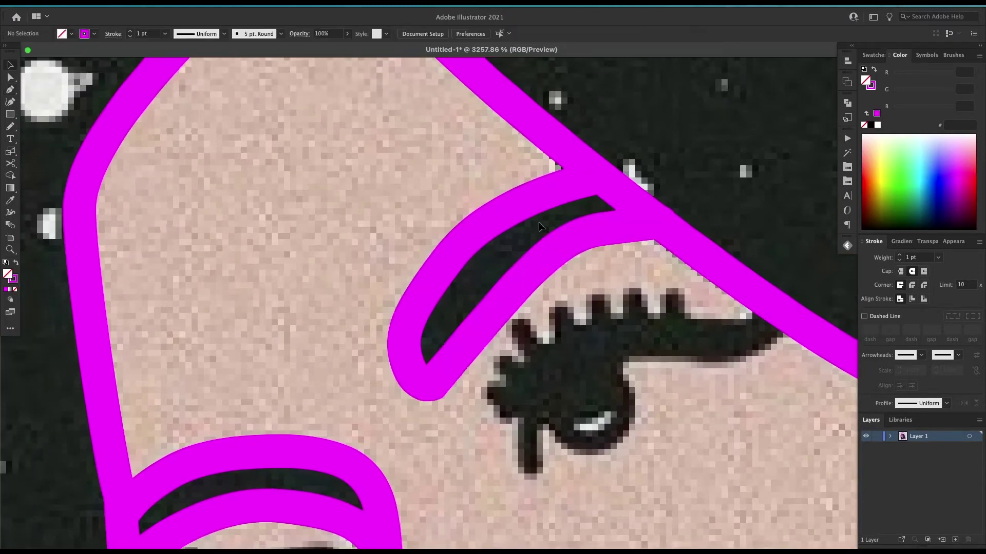
# - Draw the left eye's lid line and short lashes as freehand Pencil strokes over the reference
pyautogui.moveTo(672, 507)
pyautogui.mouseDown()
pyautogui.moveTo(657, 451)
pyautogui.moveTo(811, 237)
pyautogui.mouseUp()
pyautogui.press('n')
pyautogui.moveTo(517, 277); pyautogui.dragTo(319, 375)
pyautogui.moveTo(292, 315); pyautogui.dragTo(327, 361)
pyautogui.moveTo(327, 282); pyautogui.dragTo(357, 331)
pyautogui.hotkey('ctrl', 'z')
pyautogui.moveTo(303, 307); pyautogui.dragTo(339, 353)
pyautogui.moveTo(339, 278); pyautogui.dragTo(371, 325)
pyautogui.moveTo(535, 347); pyautogui.dragTo(411, 339)
# - Draw an unfilled circle with the Ellipse tool over the iris of each eye
pyautogui.press('l')
pyautogui.moveTo(334, 367); pyautogui.dragTo(444, 479)
pyautogui.moveTo(449, 429)
pyautogui.mouseDown()
pyautogui.moveTo(321, 467)
pyautogui.moveTo(589, 281)
pyautogui.mouseUp()
# - Trace the right eye's lid line out to the hairline and add its short upper lashes with 0.75 pt strokes
pyautogui.press('p')
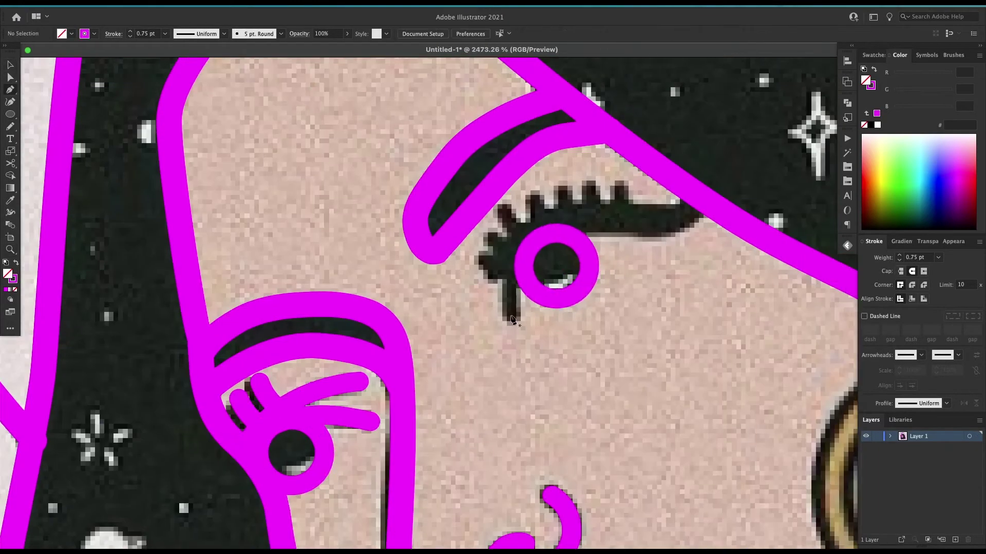
pyautogui.click(510, 318)
pyautogui.click(671, 227)
pyautogui.click(704, 212)
pyautogui.moveTo(504, 212); pyautogui.dragTo(519, 231)
pyautogui.moveTo(561, 190); pyautogui.dragTo(564, 210)
pyautogui.moveTo(592, 186); pyautogui.dragTo(592, 208)
pyautogui.press('v')
pyautogui.hotkey('ctrl', '-')
pyautogui.hotkey('ctrl', '-')
pyautogui.hotkey('ctrl', '-')
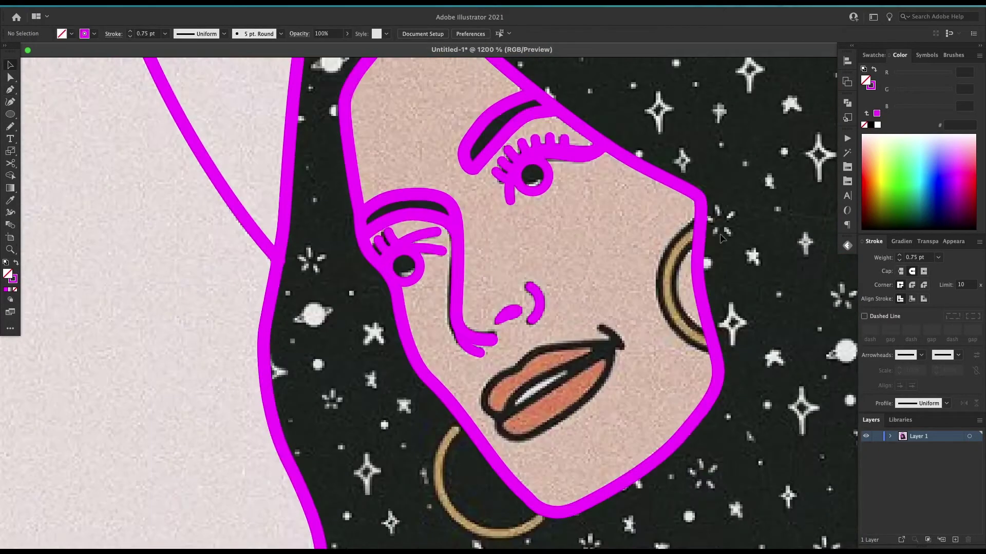
# - Trace the lips and the small mouth-corner line as Pen paths with a 1 pt magenta stroke
pyautogui.moveTo(611, 426); pyautogui.dragTo(668, 426)
pyautogui.press('p')
pyautogui.moveTo(642, 277); pyautogui.dragTo(718, 286)
pyautogui.click(660, 208)
pyautogui.click(708, 256)
pyautogui.click(423, 408)
pyautogui.click(687, 250)
pyautogui.moveTo(460, 456); pyautogui.dragTo(436, 455)
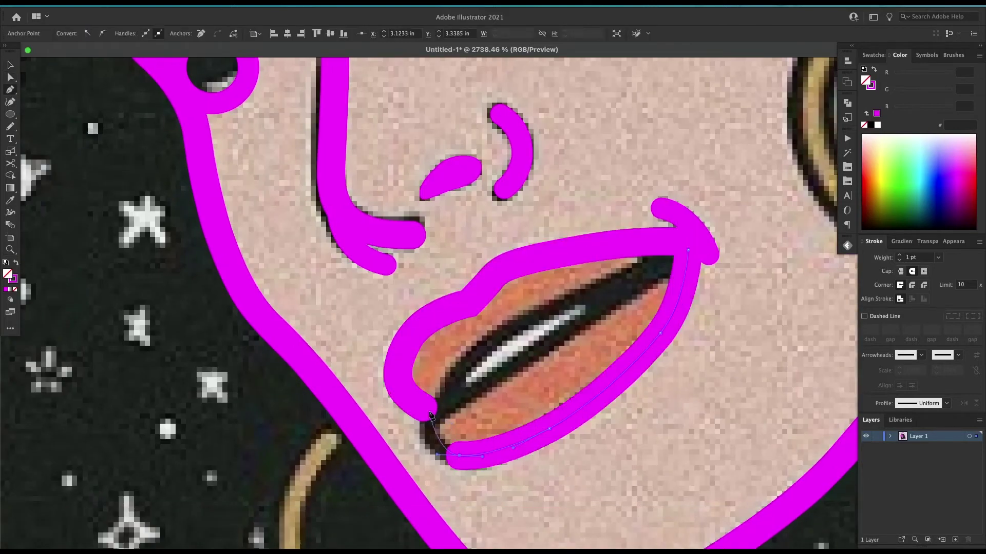
pyautogui.click(435, 415)
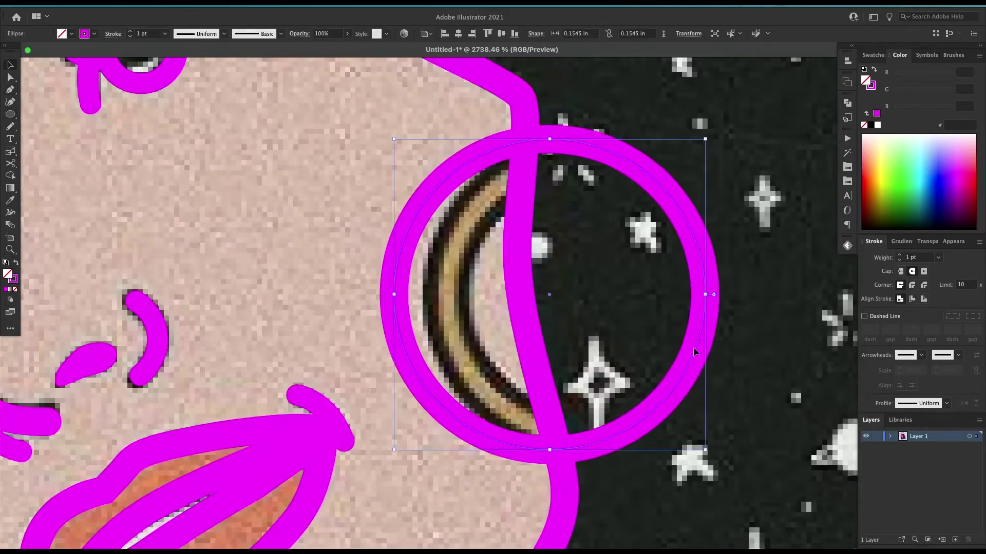
# - Scale a smaller copy inside the right earring's circle, and turn off Scale Strokes & Effects in the preferences
pyautogui.moveTo(706, 170)
pyautogui.mouseDown()
pyautogui.moveTo(717, 184)
pyautogui.moveTo(703, 299)
pyautogui.mouseUp()
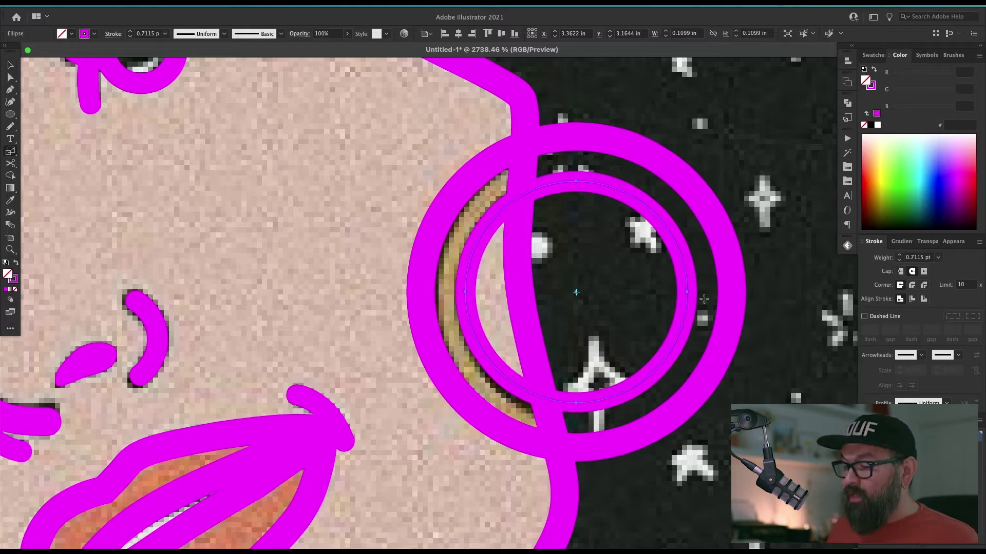
pyautogui.press('super')
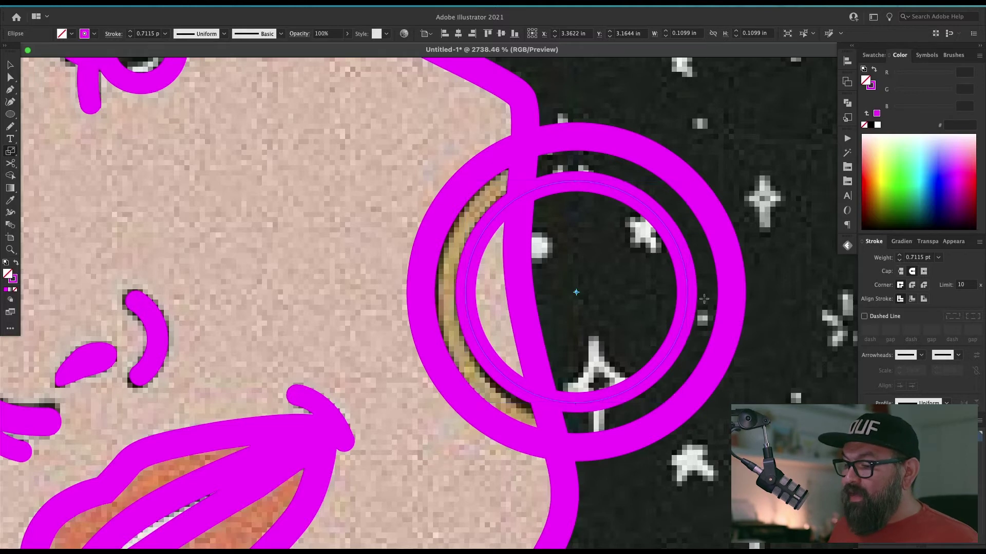
pyautogui.press('super+k')
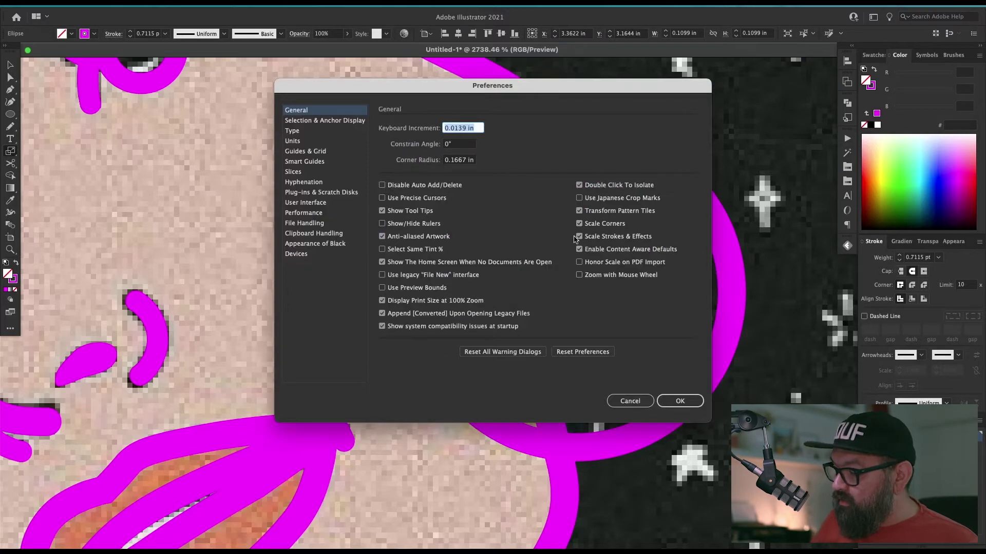
pyautogui.click(679, 401)
# - Scale the right earring's inner circle to about 0.102 in, keeping its stroke at 1 pt
pyautogui.press('s')
pyautogui.moveTo(709, 257)
pyautogui.mouseDown()
pyautogui.moveTo(740, 150)
pyautogui.moveTo(693, 184)
pyautogui.mouseUp()
pyautogui.press('v')
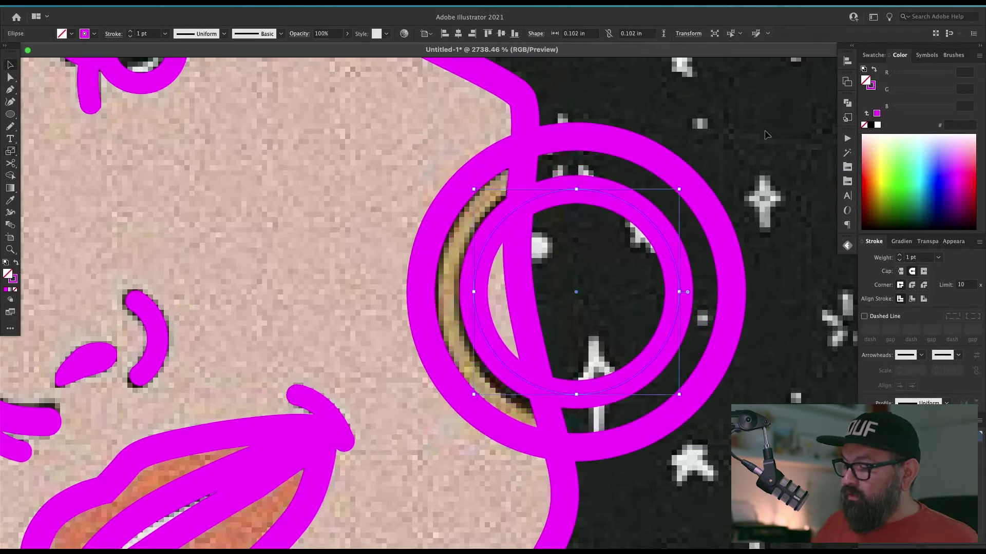
# - Place a grouped copy of the two earring circles over the hoop beside the left jaw
pyautogui.moveTo(745, 235); pyautogui.dragTo(656, 312)
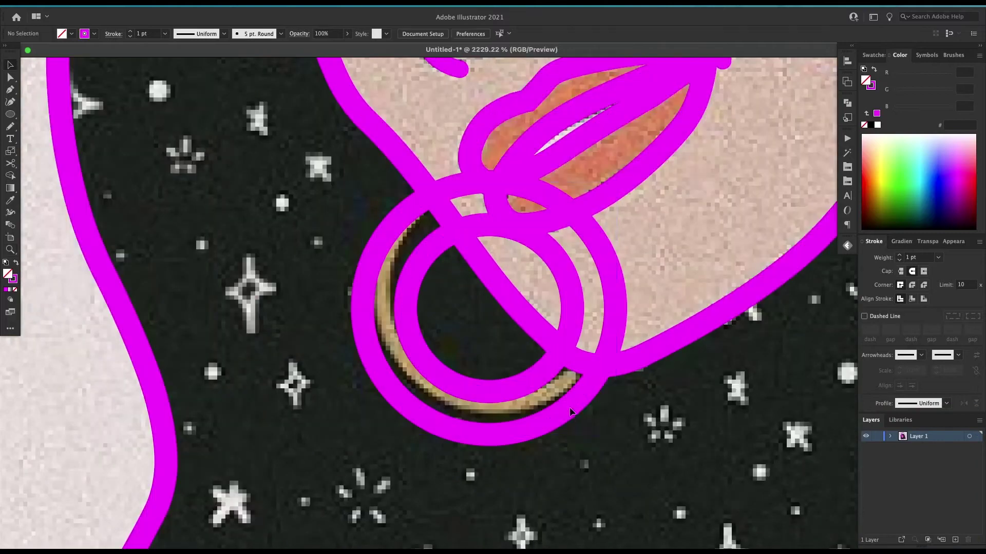
pyautogui.moveTo(569, 408); pyautogui.dragTo(572, 400)
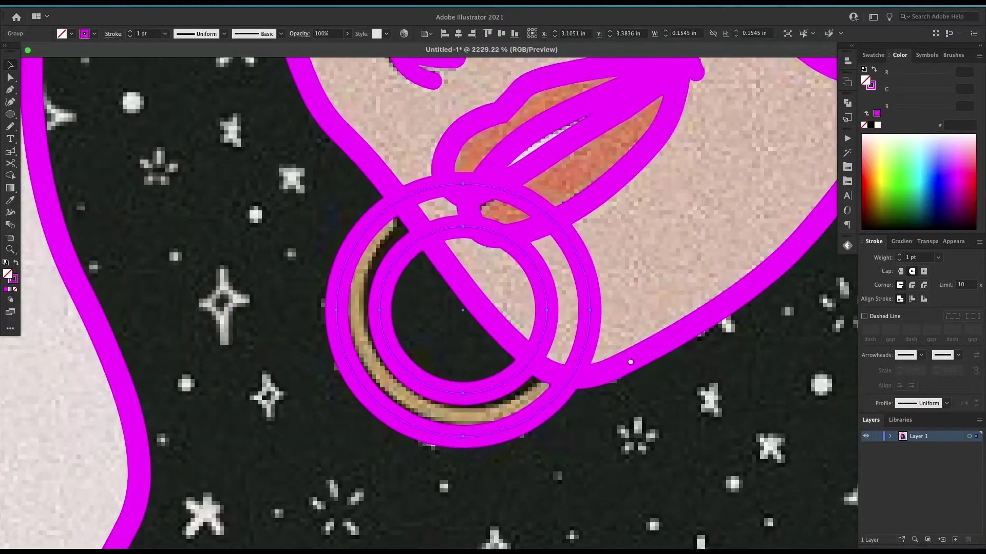
# - Erase the portion of the left earring's circles that overlaps the face
pyautogui.scroll(-3, 441, 462)
pyautogui.hotkey('shift', 'e')
pyautogui.moveTo(418, 287); pyautogui.dragTo(544, 401)
pyautogui.scroll(5, 354, 361)
# - Subtract the inner area of the right earring's circles with the Shape Builder tool
pyautogui.moveTo(745, 179); pyautogui.dragTo(308, 487)
pyautogui.hotkey('shift', 'm')
pyautogui.keyDown('alt'); pyautogui.click(548, 352); pyautogui.keyUp('alt')
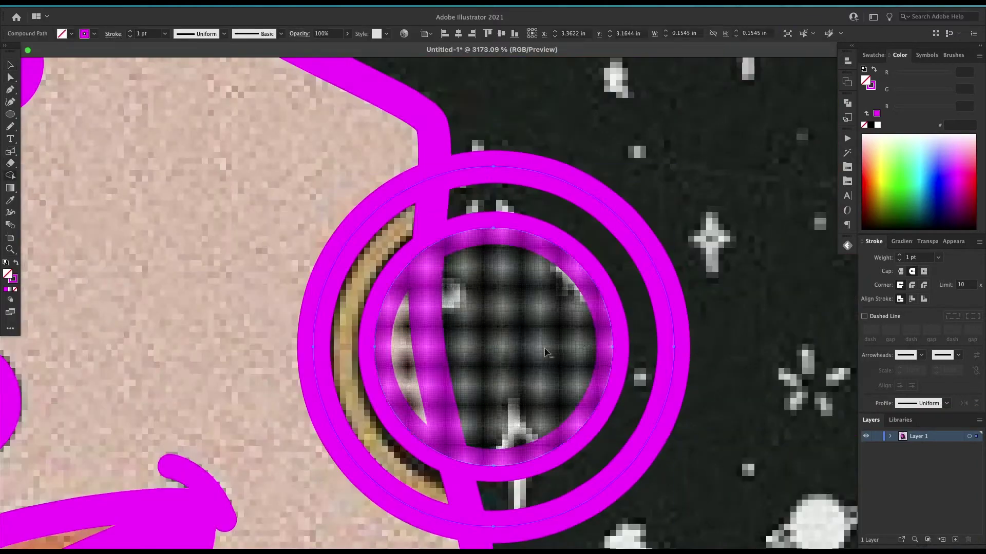
# - Erase the portion of the right earring that extends past the face edge into the hair
pyautogui.hotkey('shift', 'e')
pyautogui.moveTo(513, 97); pyautogui.dragTo(552, 442)
pyautogui.press('super+z')
pyautogui.press('super+minus')
pyautogui.press('super+minus')
pyautogui.press('super+minus')
pyautogui.press('super+minus')
pyautogui.press('super+minus')
pyautogui.scroll(3, 516, 296)
pyautogui.moveTo(485, 354)
pyautogui.mouseDown()
pyautogui.moveTo(555, 198)
pyautogui.moveTo(551, 349)
pyautogui.mouseUp()
pyautogui.scroll(5, 462, 288)
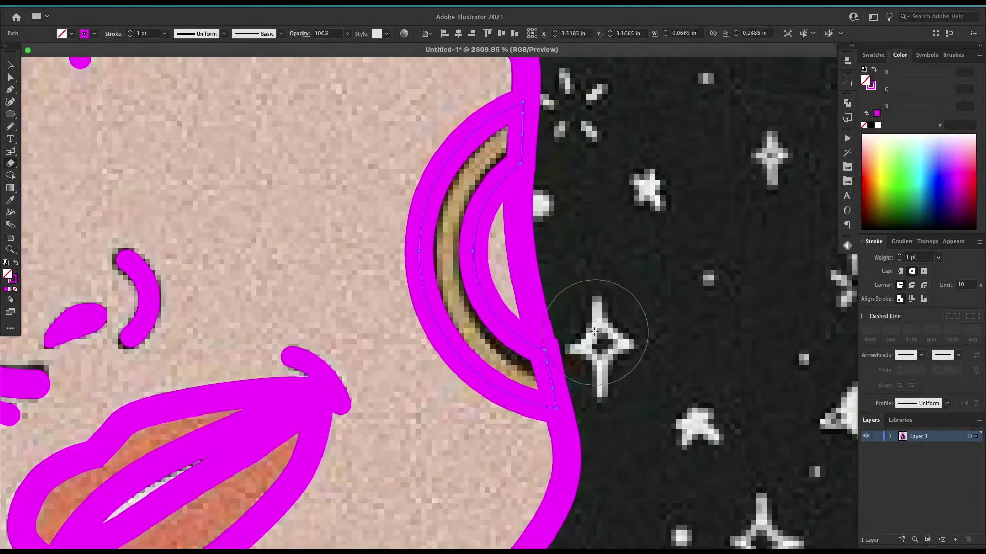
# - Hide all traced paths to examine the bare reference portrait, and show them again
pyautogui.press('v')
pyautogui.press('super+minus')
pyautogui.press('super+minus')
pyautogui.press('super+minus')
pyautogui.press('super+minus')
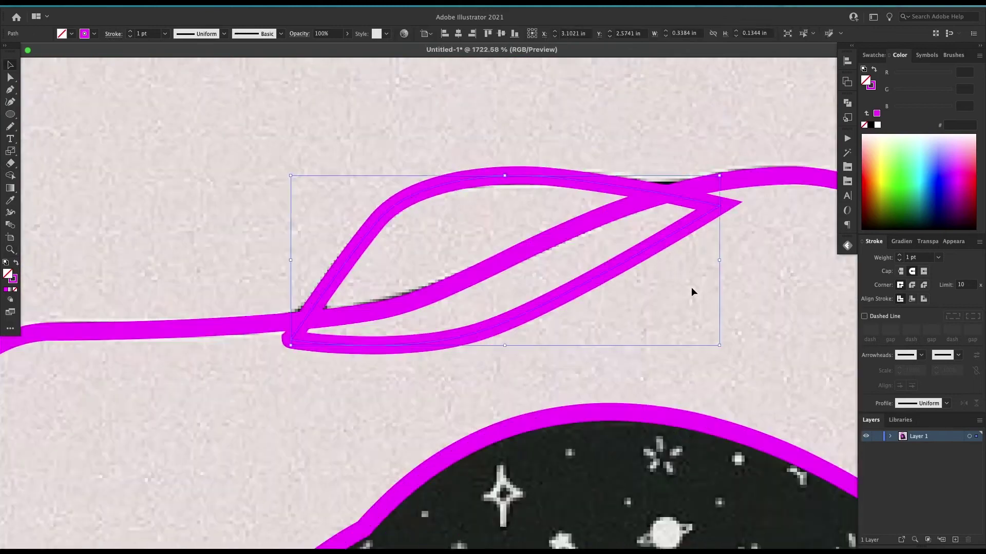
pyautogui.scroll(10, 690, 291)
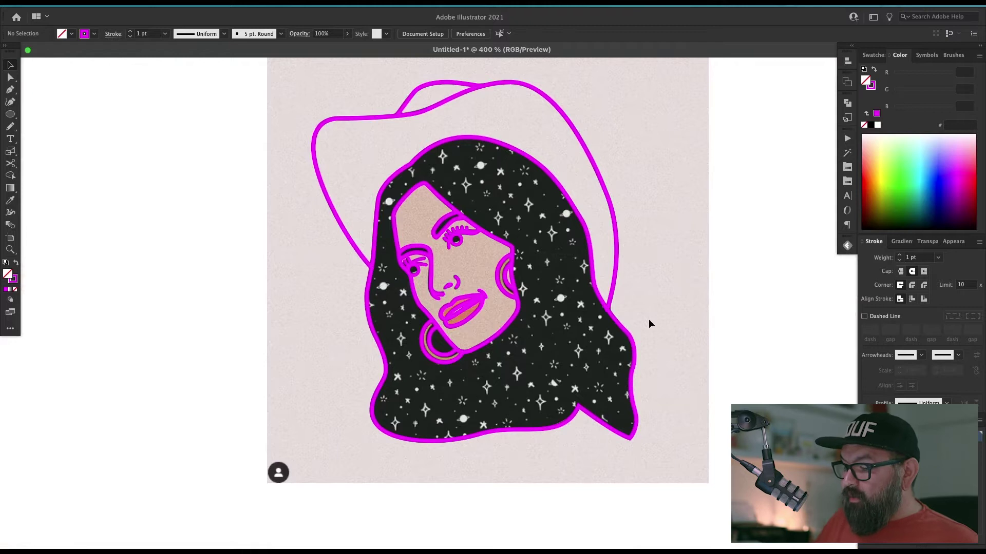
pyautogui.press('super+a')
pyautogui.press('super+3')
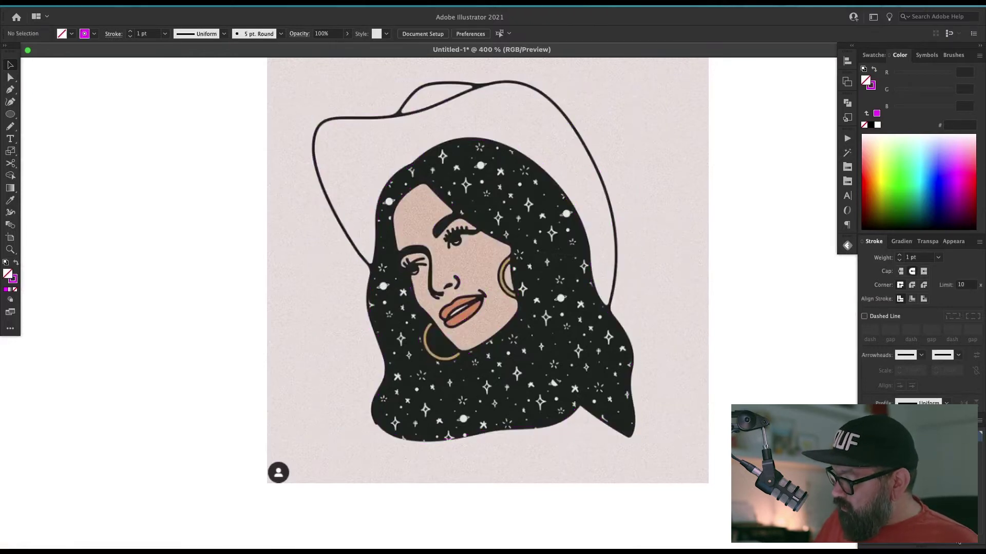
pyautogui.press('super+alt+3')
pyautogui.press('super+shift+a')
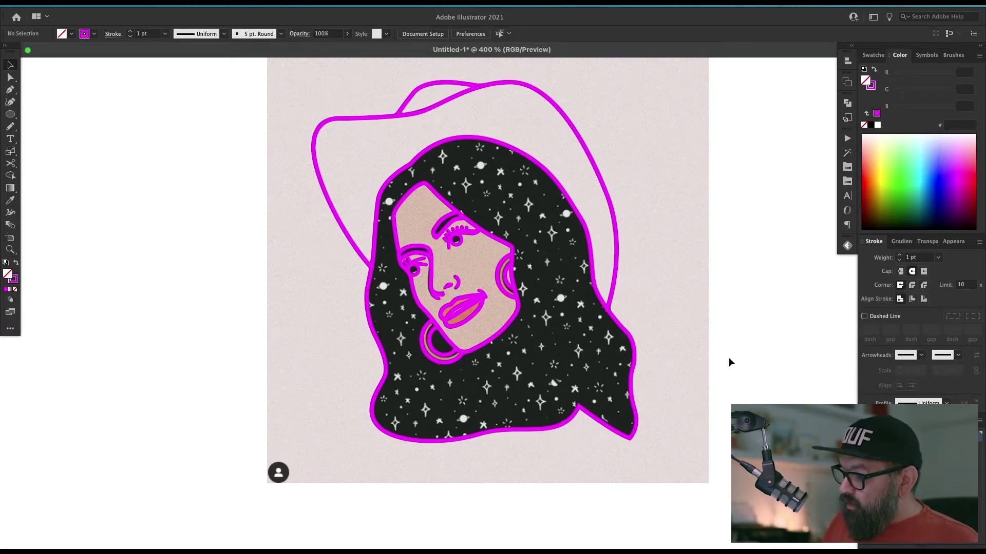
# - Hide the reference image to leave only the traced magenta lines
pyautogui.moveTo(741, 345); pyautogui.dragTo(728, 374)
pyautogui.press('super+3')
pyautogui.scroll(1, 457, 302)
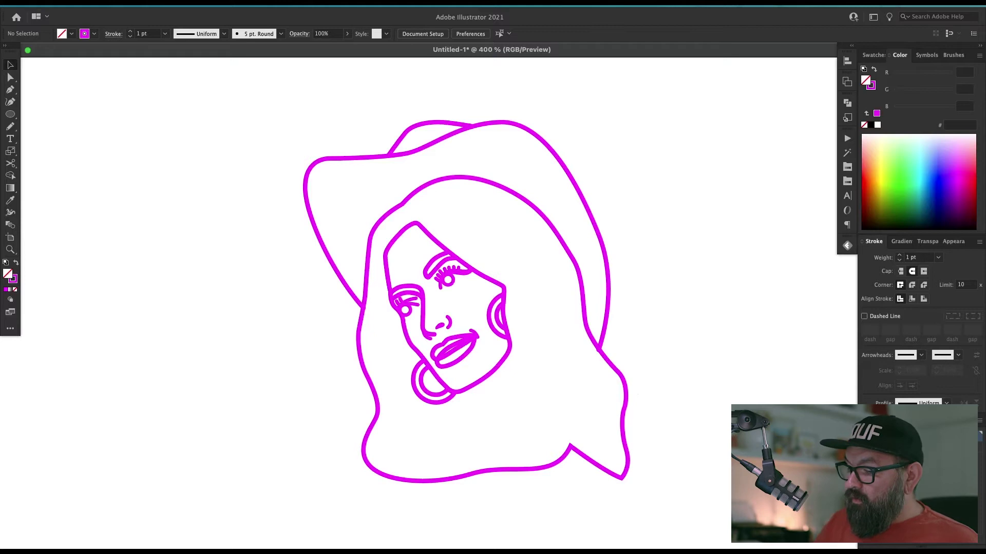
# - Paint the dark areas of both irises with the Blob Brush in magenta, FF00FF, over the reference
pyautogui.press('super+shift+w')
pyautogui.press('z')
pyautogui.moveTo(392, 329); pyautogui.dragTo(370, 335)
pyautogui.moveTo(453, 358); pyautogui.dragTo(601, 317)
pyautogui.hotkey('shift', 'b')
pyautogui.click(689, 337)
pyautogui.press('v')
pyautogui.moveTo(695, 340)
pyautogui.mouseDown()
pyautogui.moveTo(506, 370)
pyautogui.moveTo(741, 246)
pyautogui.moveTo(734, 216)
pyautogui.mouseUp()
pyautogui.click(565, 413)
pyautogui.click(828, 206)
pyautogui.press('super+minus')
pyautogui.press('super+minus')
pyautogui.press('super+minus')
pyautogui.press('super+minus')
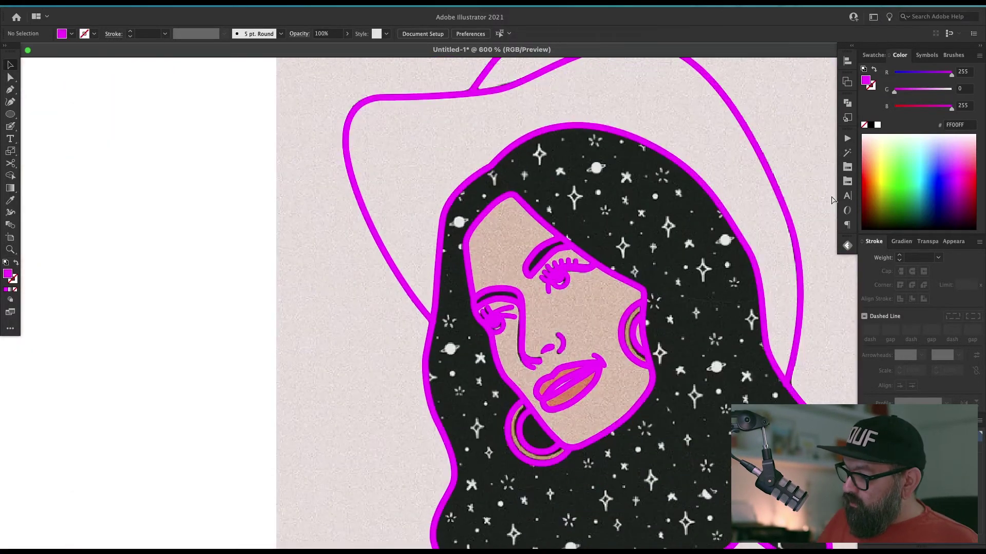
# - Turn off the reference image's visibility and bring the whole line drawing into view
pyautogui.click(865, 447)
pyautogui.moveTo(756, 448); pyautogui.dragTo(671, 439)
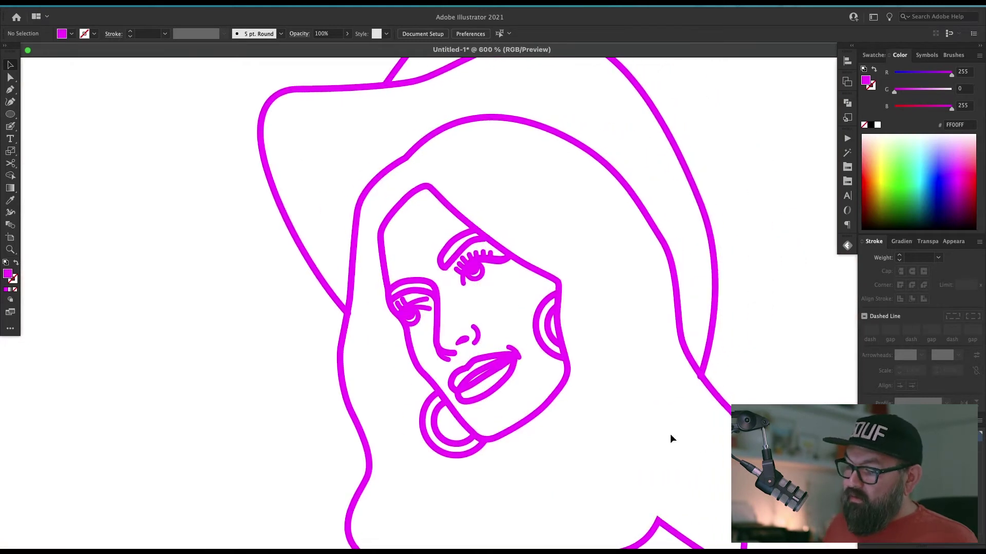
pyautogui.press('super+minus')
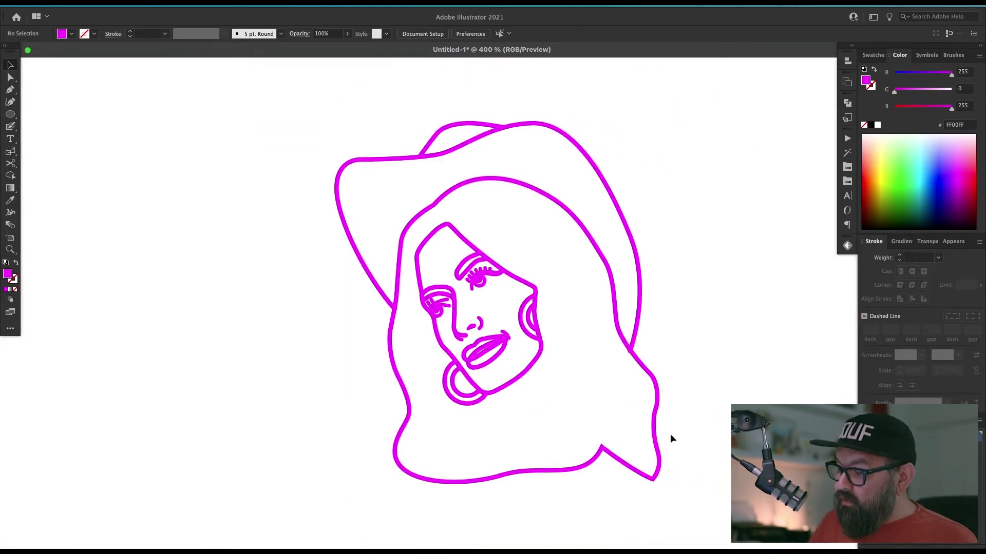
# - Smooth the angular dip in the upper lip's outline by redrawing it with the Pencil
pyautogui.press('z')
pyautogui.moveTo(437, 326); pyautogui.dragTo(490, 361)
pyautogui.press('a')
pyautogui.click(557, 295)
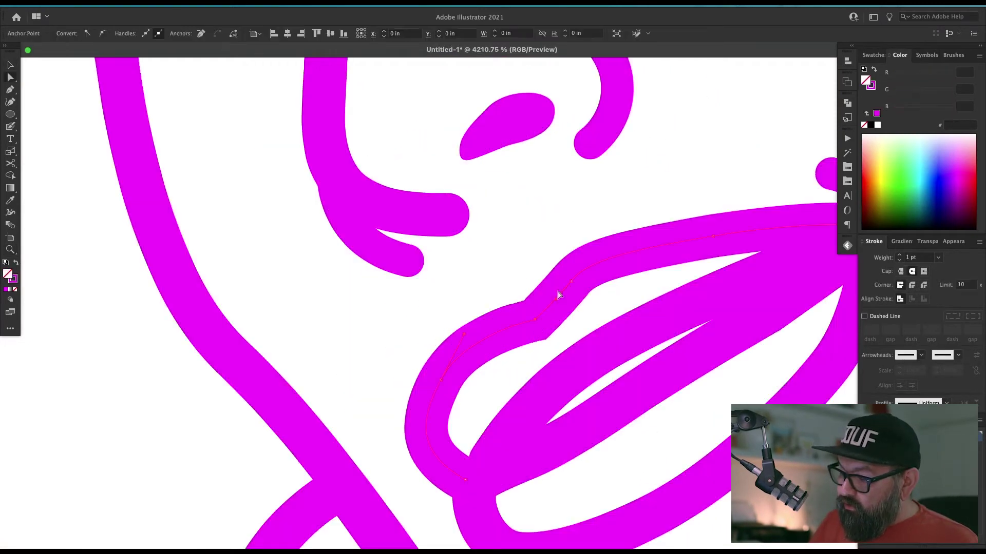
pyautogui.click(541, 328)
pyautogui.press('n')
pyautogui.moveTo(536, 316); pyautogui.dragTo(554, 302)
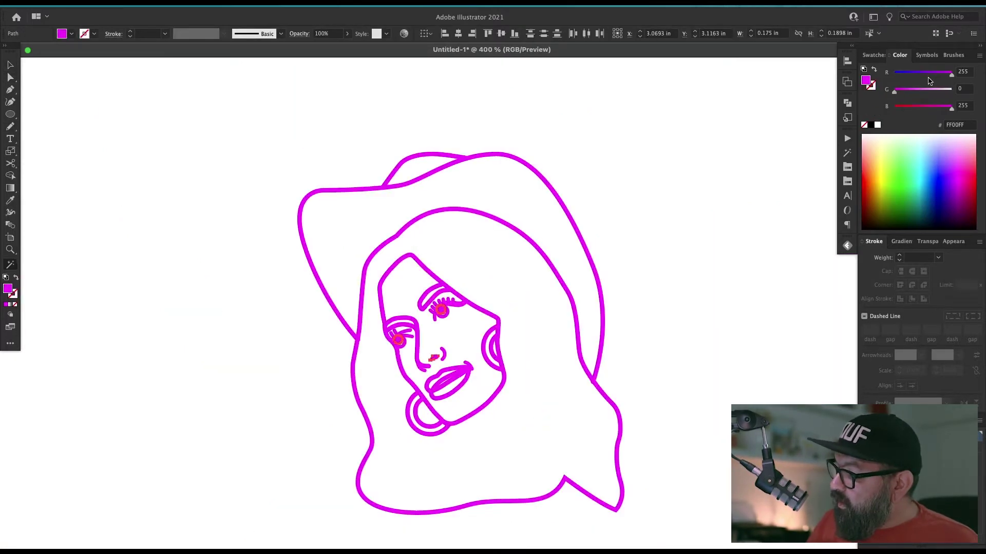
# - Recolour the filled pupils and nostril golden yellow, E9AF00, and save that colour as a swatch
pyautogui.moveTo(885, 160); pyautogui.dragTo(886, 181)
pyautogui.click(743, 297)
pyautogui.press('v')
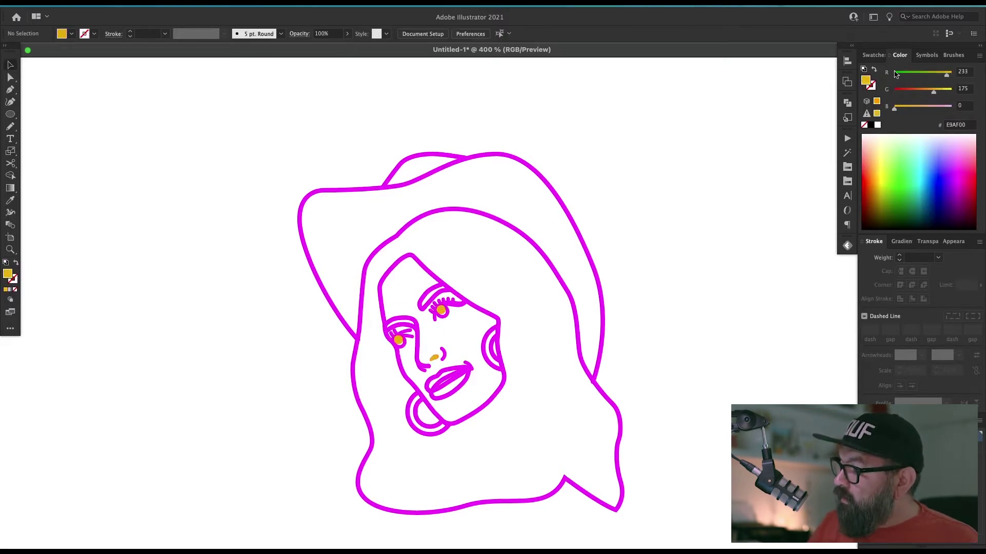
pyautogui.click(878, 58)
pyautogui.moveTo(865, 75); pyautogui.dragTo(970, 135)
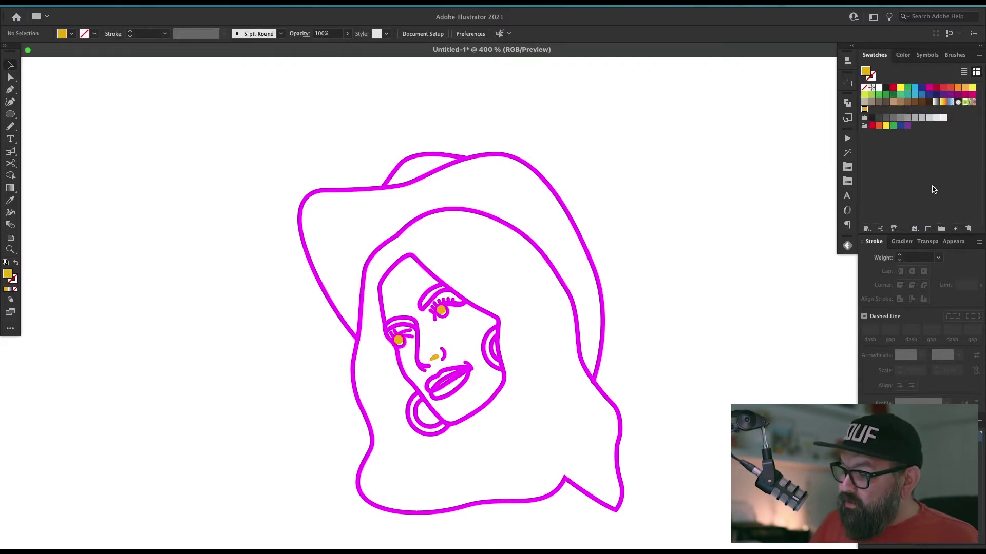
# - Select all the magenta strokes with the Magic Wand and apply the saved golden yellow swatch to them
pyautogui.press('y')
pyautogui.click(602, 318)
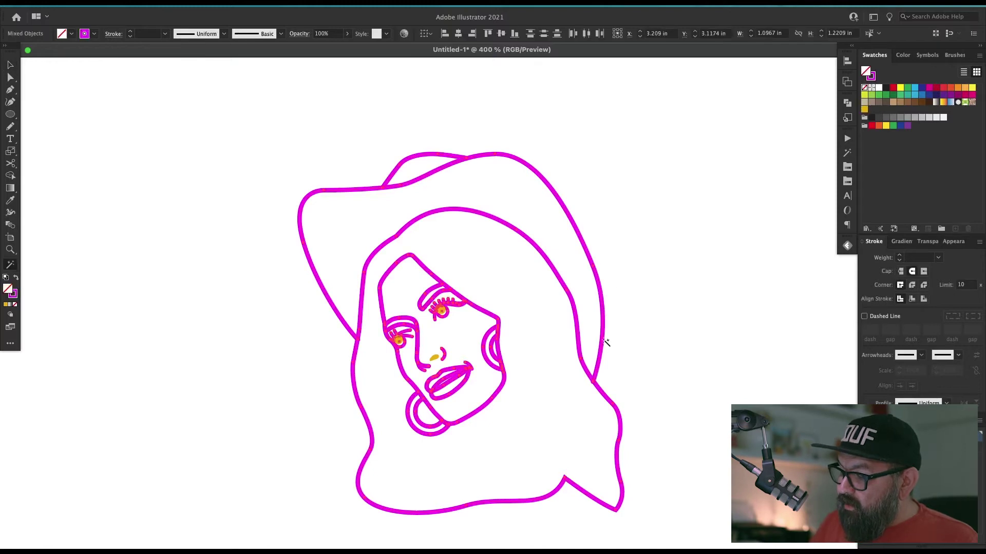
pyautogui.click(610, 371)
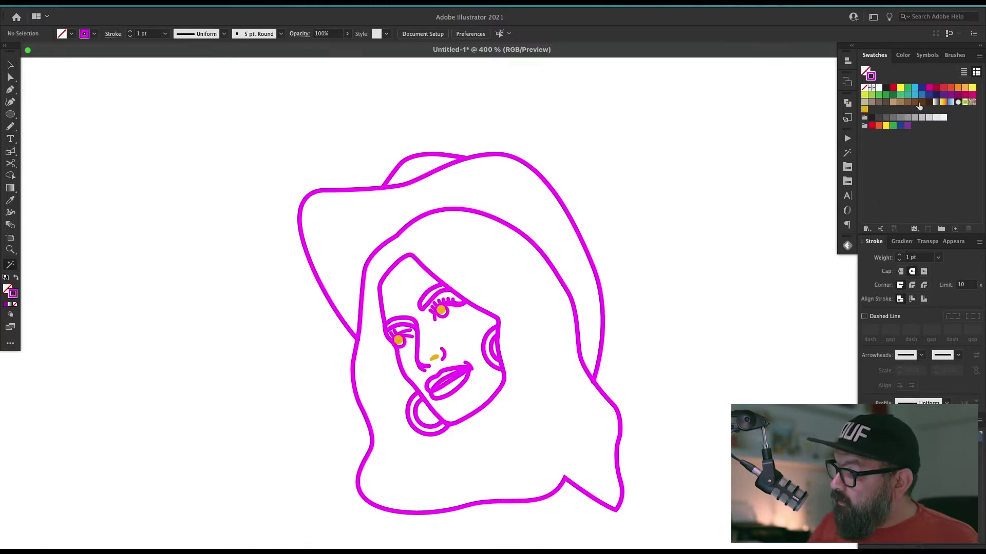
pyautogui.click(864, 110)
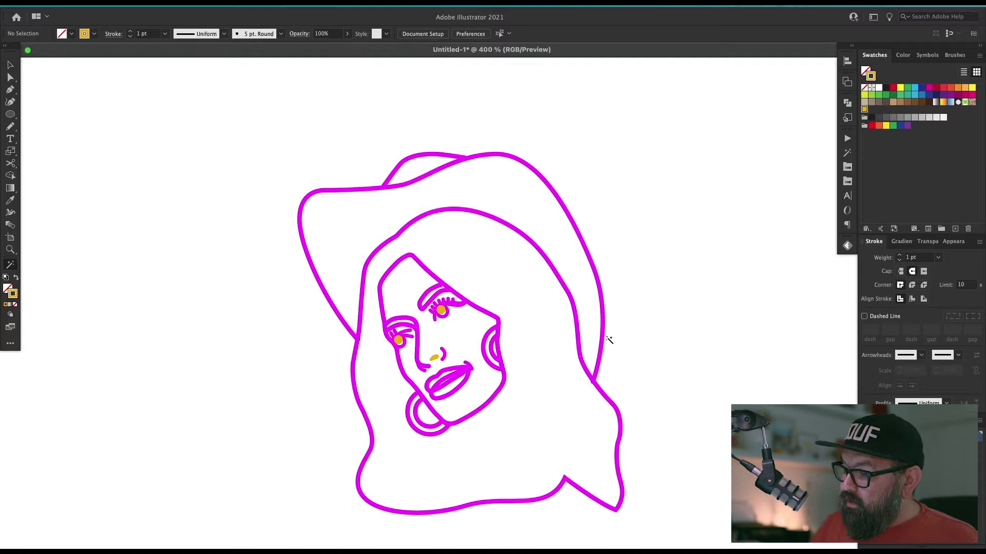
pyautogui.click(608, 340)
pyautogui.click(864, 109)
pyautogui.click(657, 439)
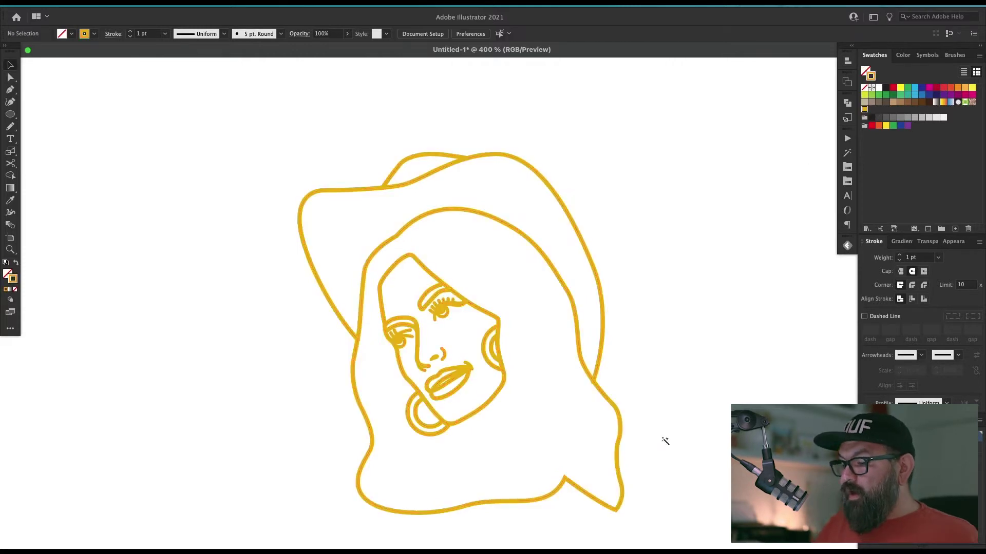
# - Select the golden lines with the Magic Wand, recolour the drawing grey and show the reference image behind it
pyautogui.moveTo(685, 403); pyautogui.dragTo(672, 398)
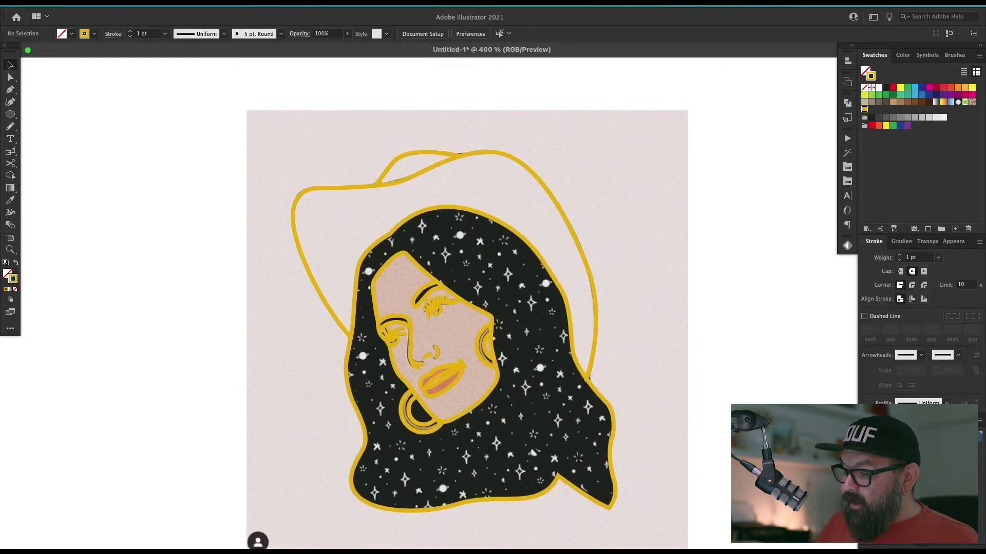
pyautogui.press('y')
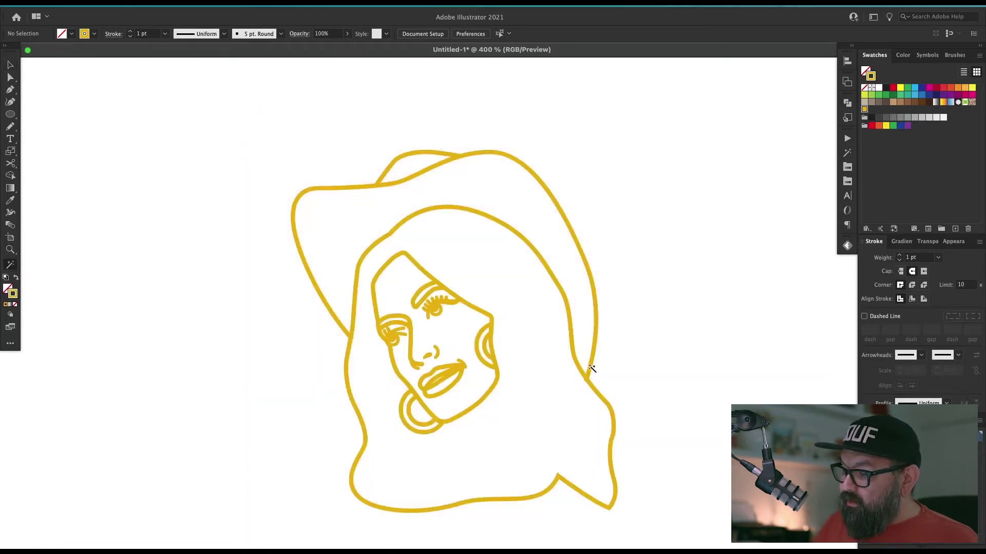
pyautogui.click(590, 367)
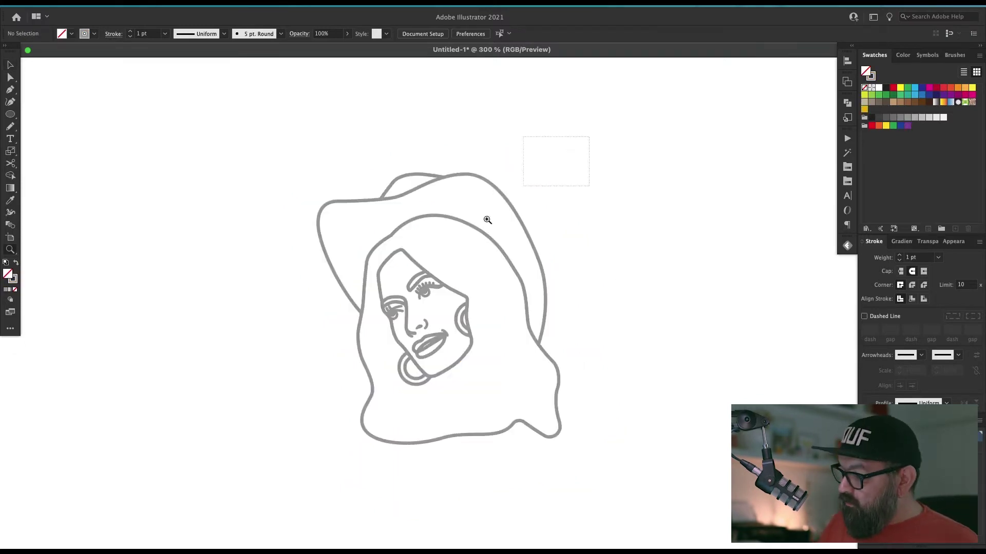
pyautogui.moveTo(552, 165); pyautogui.dragTo(629, 343)
pyautogui.click(865, 445)
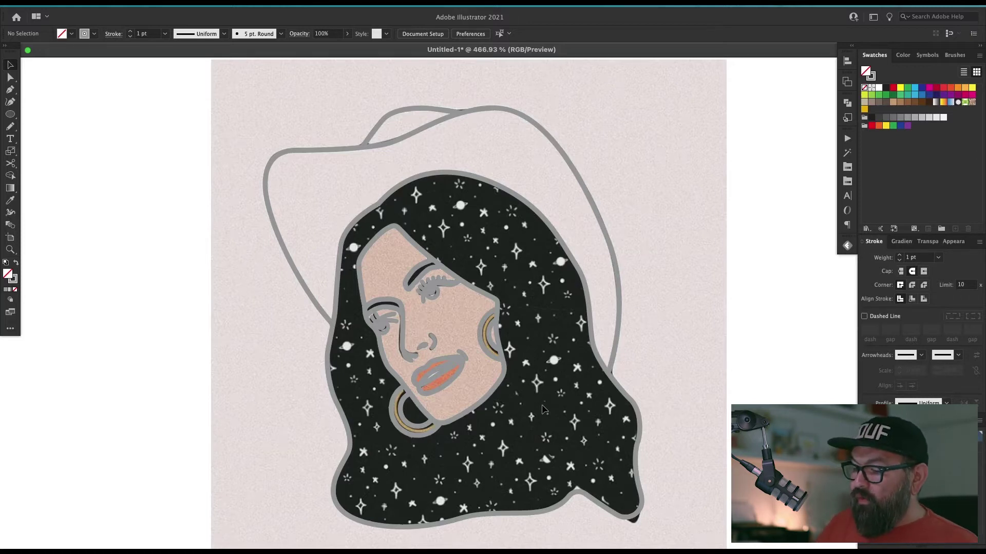
# - Pick up the 0.75 pt grey stroke from the curved line beside the nostril, then deselect it
pyautogui.press('z')
pyautogui.moveTo(543, 409); pyautogui.dragTo(683, 407)
pyautogui.press('n')
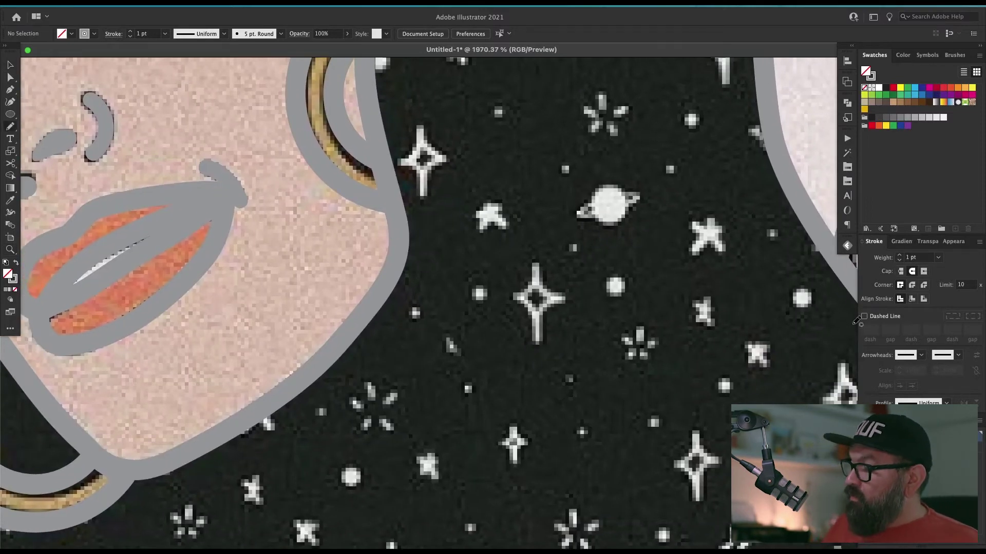
pyautogui.moveTo(419, 340); pyautogui.dragTo(518, 380)
pyautogui.press('a')
pyautogui.click(204, 154)
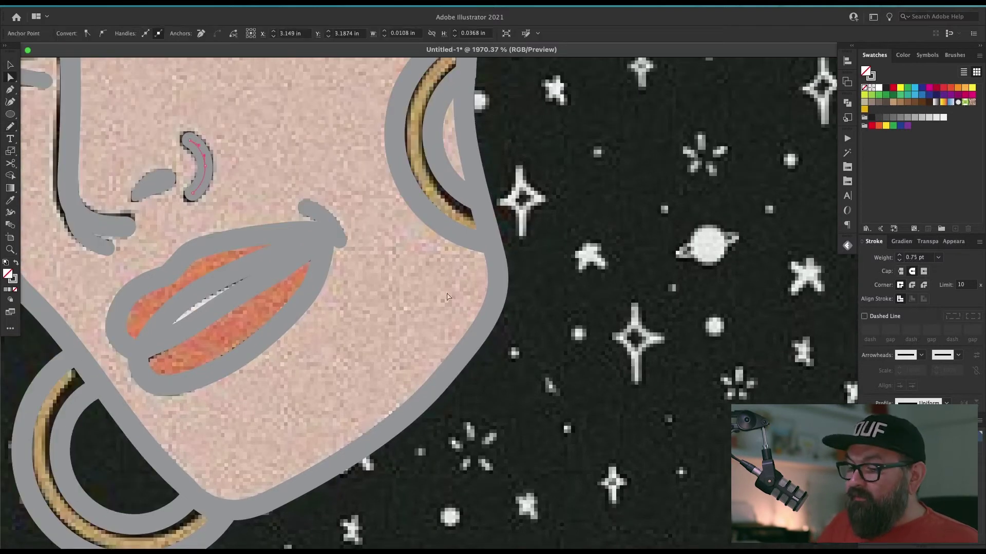
pyautogui.click(581, 212)
pyautogui.moveTo(662, 374); pyautogui.dragTo(708, 368)
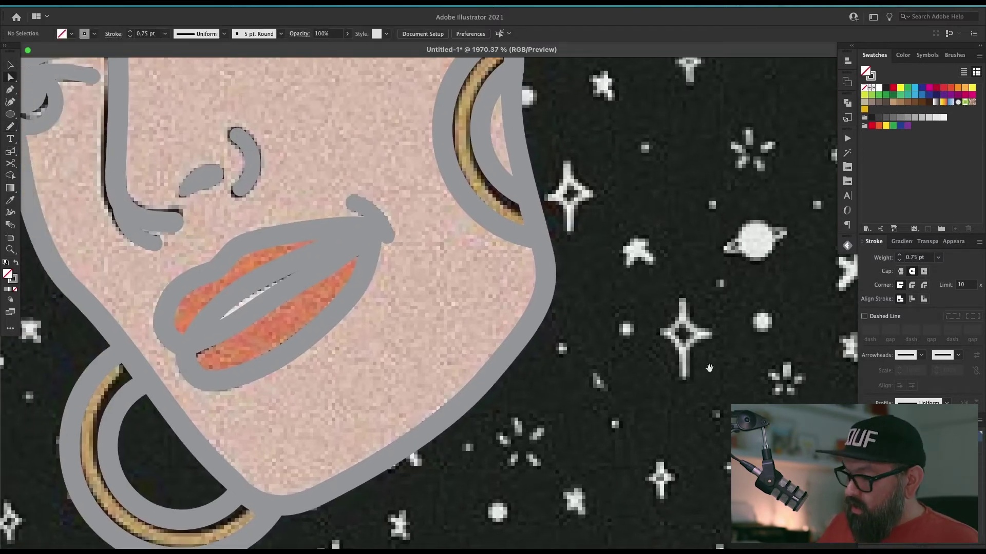
# - Draw a four-point star over the reference with the 0.75 pt grey stroke, round its corner joins, and adjust its side point's curve
pyautogui.press('n')
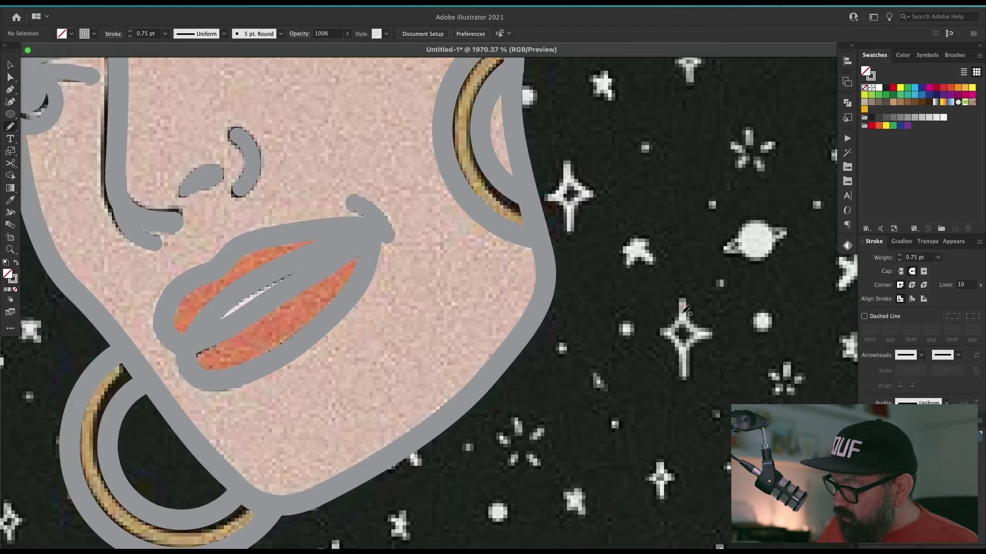
pyautogui.moveTo(674, 325)
pyautogui.mouseDown()
pyautogui.moveTo(657, 331)
pyautogui.moveTo(716, 331)
pyautogui.mouseUp()
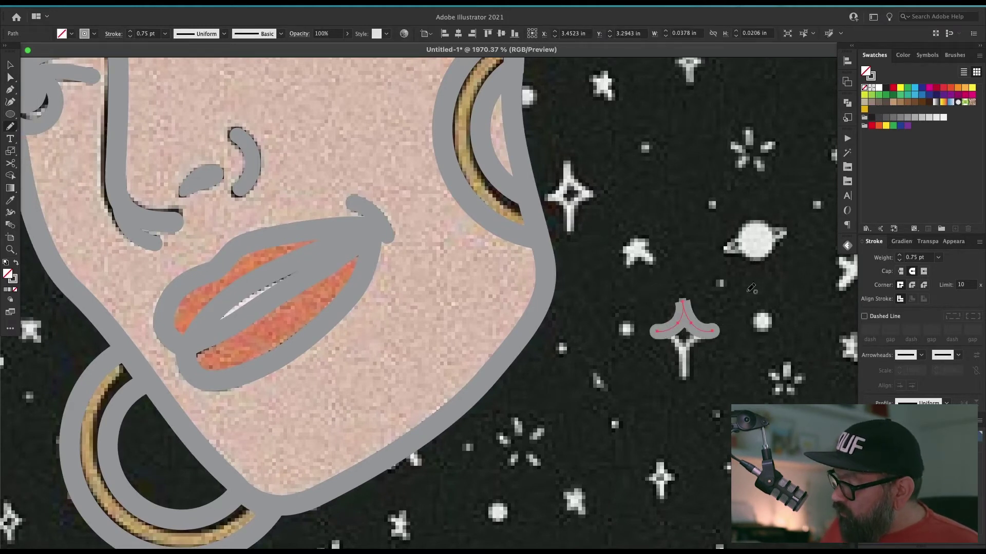
pyautogui.click(911, 285)
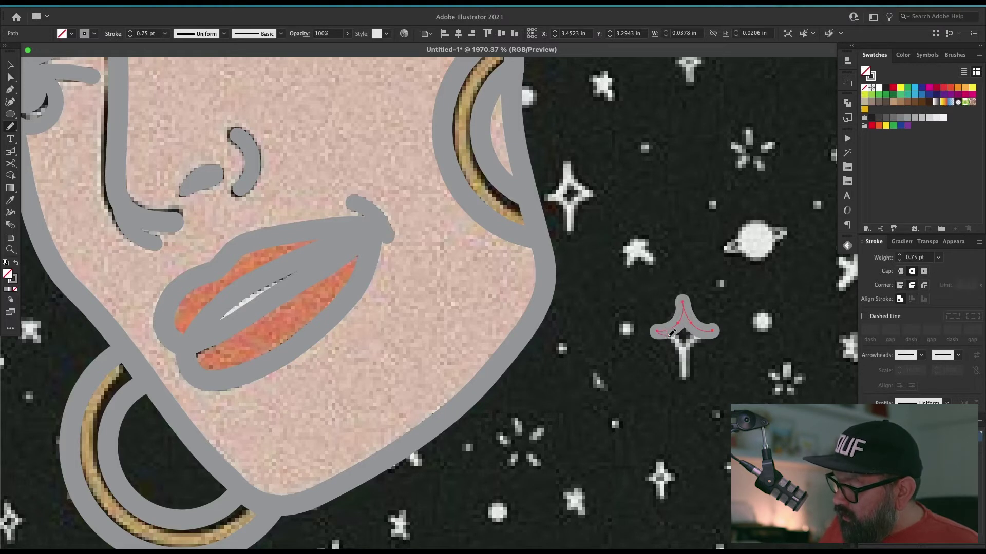
pyautogui.moveTo(684, 366)
pyautogui.mouseDown()
pyautogui.moveTo(683, 375)
pyautogui.moveTo(710, 331)
pyautogui.mouseUp()
pyautogui.moveTo(709, 331); pyautogui.dragTo(712, 331)
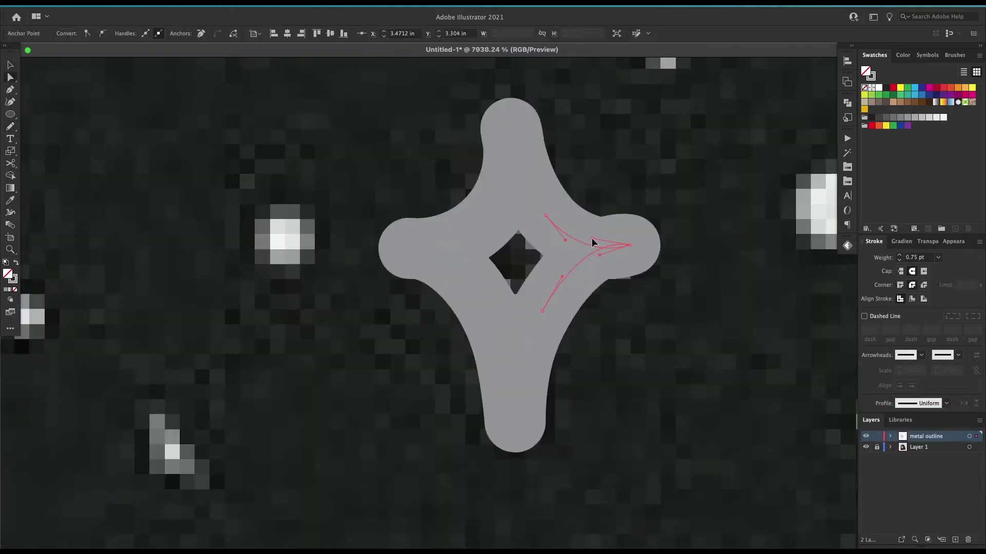
pyautogui.moveTo(594, 251); pyautogui.dragTo(594, 267)
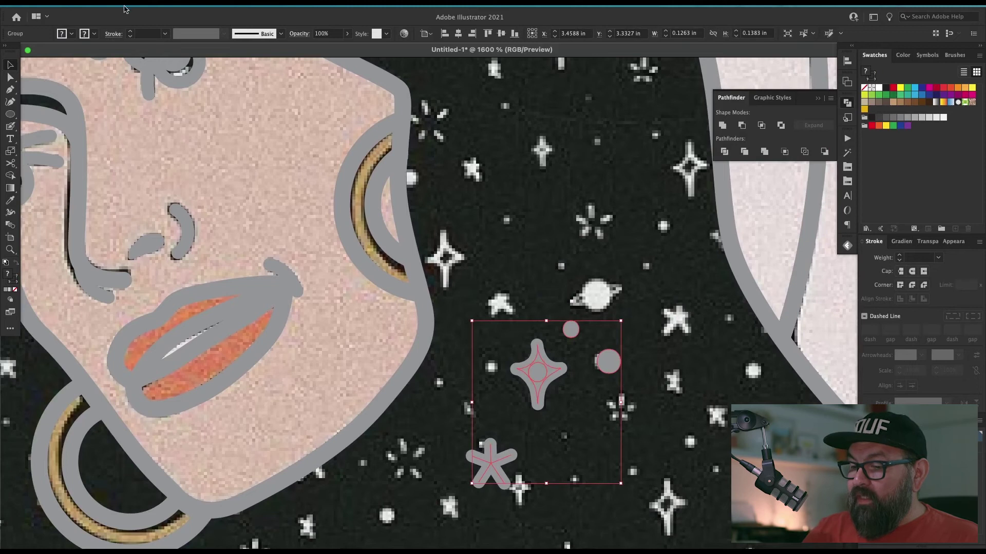
# - Expand the fill and stroke of the grouped four-point star, asterisk and dots into solid grey shapes, and deselect them
pyautogui.click(125, 8)
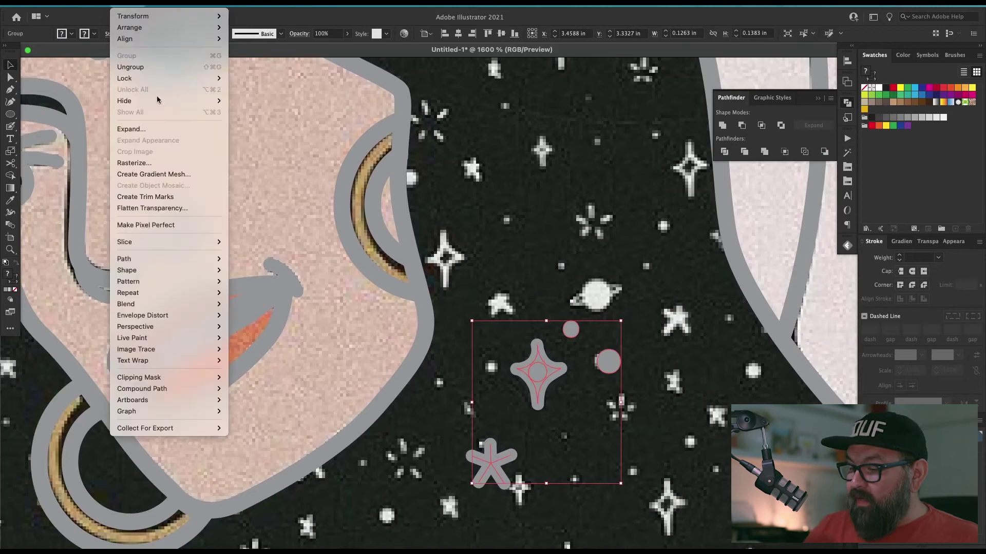
pyautogui.click(144, 130)
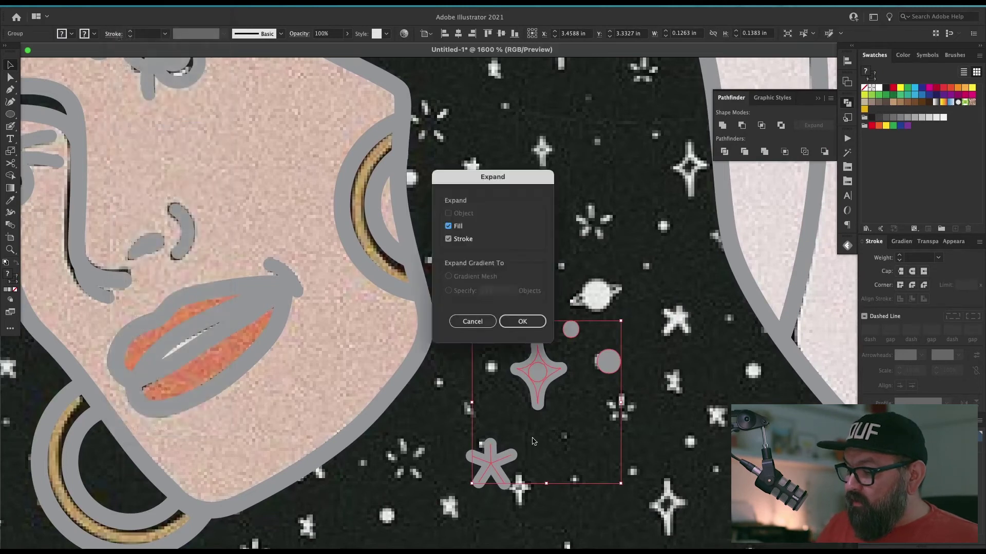
pyautogui.click(531, 321)
pyautogui.click(566, 363)
pyautogui.click(567, 363)
pyautogui.click(589, 413)
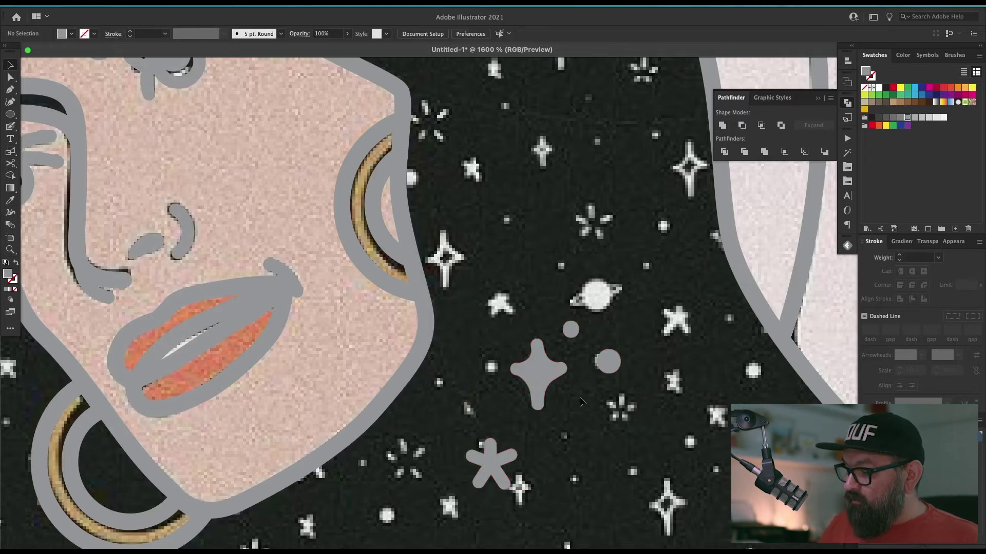
# - Save the expanded four-point star, asterisk and dots as a pattern swatch, and delete the original shapes from the artwork
pyautogui.scroll(1, 589, 413)
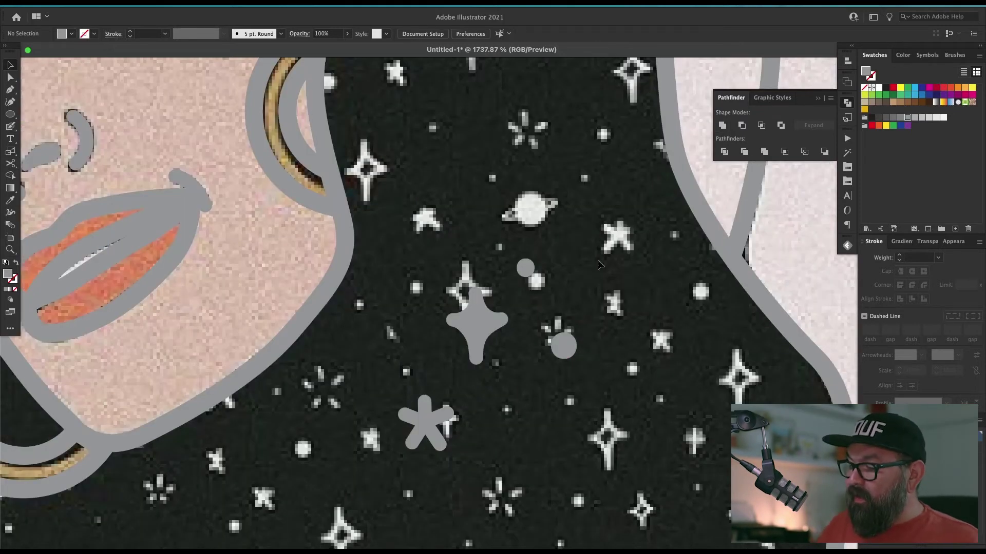
pyautogui.click(473, 343)
pyautogui.press('super+minus')
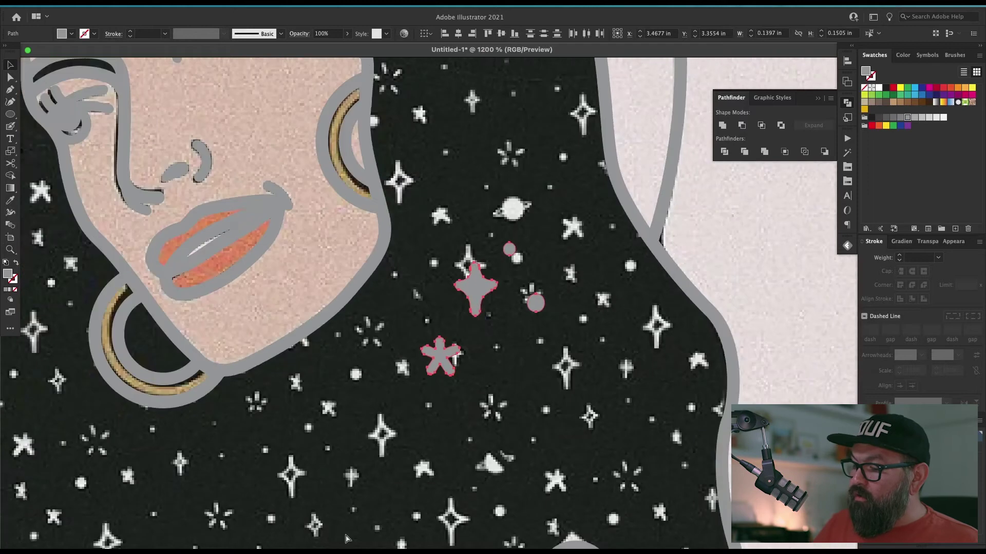
pyautogui.moveTo(628, 333); pyautogui.dragTo(635, 386)
pyautogui.moveTo(491, 344); pyautogui.dragTo(890, 169)
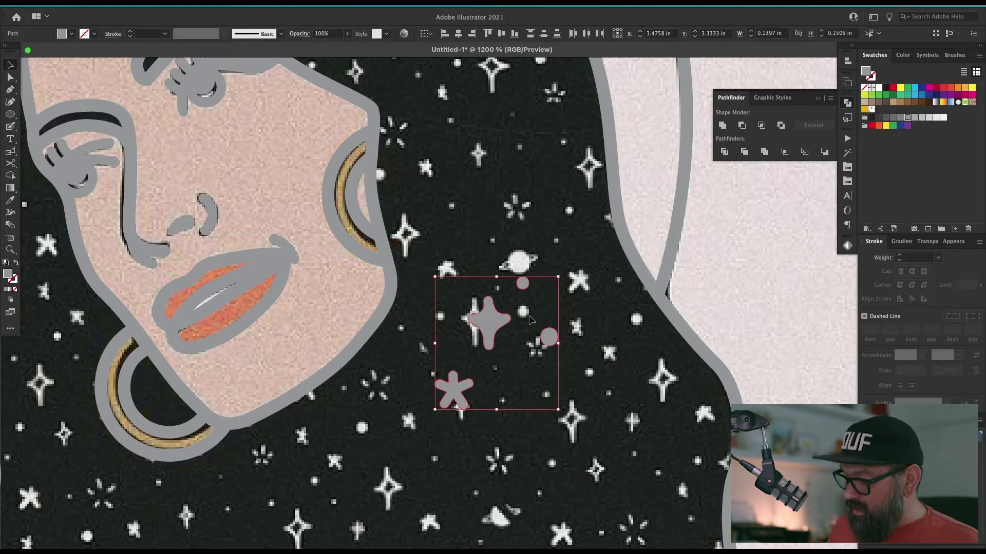
pyautogui.press('Delete')
# - Select the hair outline and duplicate it in place
pyautogui.press('super+minus')
pyautogui.press('super+minus')
pyautogui.moveTo(633, 362); pyautogui.dragTo(657, 402)
pyautogui.press('a')
pyautogui.click(644, 412)
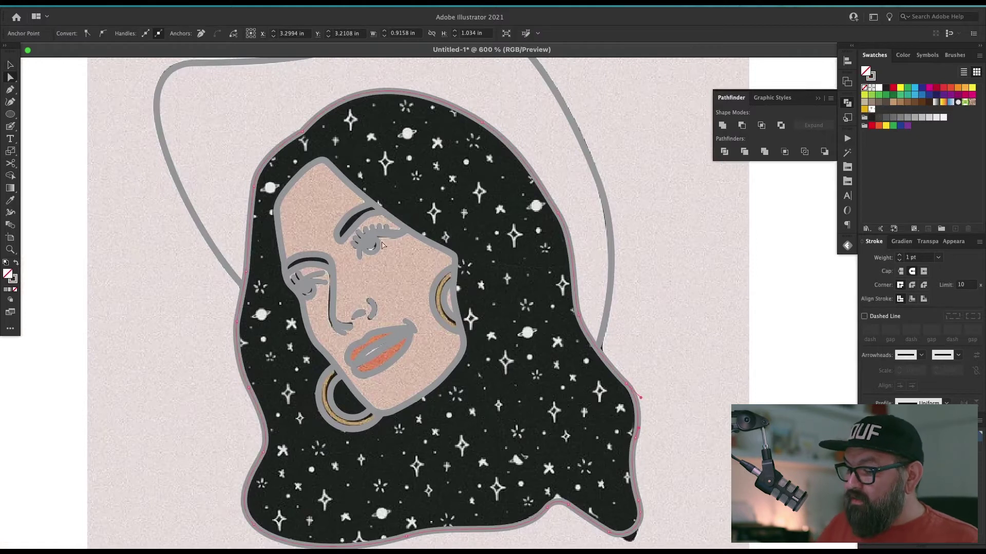
pyautogui.moveTo(619, 319); pyautogui.dragTo(649, 293)
pyautogui.press('v')
pyautogui.hotkey('ctrl', 'shift', 'b')
pyautogui.hotkey('ctrl', 'shift', 'b')
pyautogui.click(738, 353)
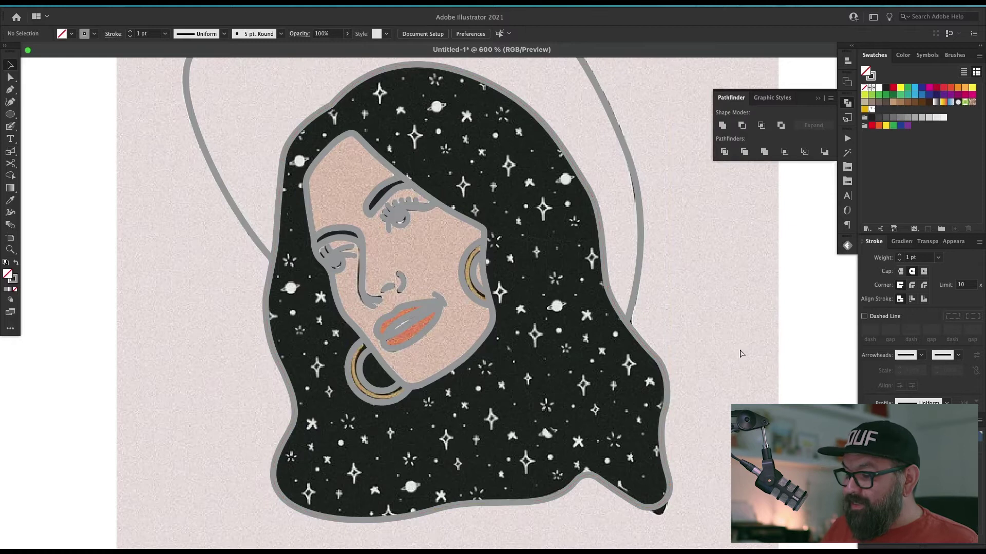
pyautogui.hotkey('ctrl', 'z')
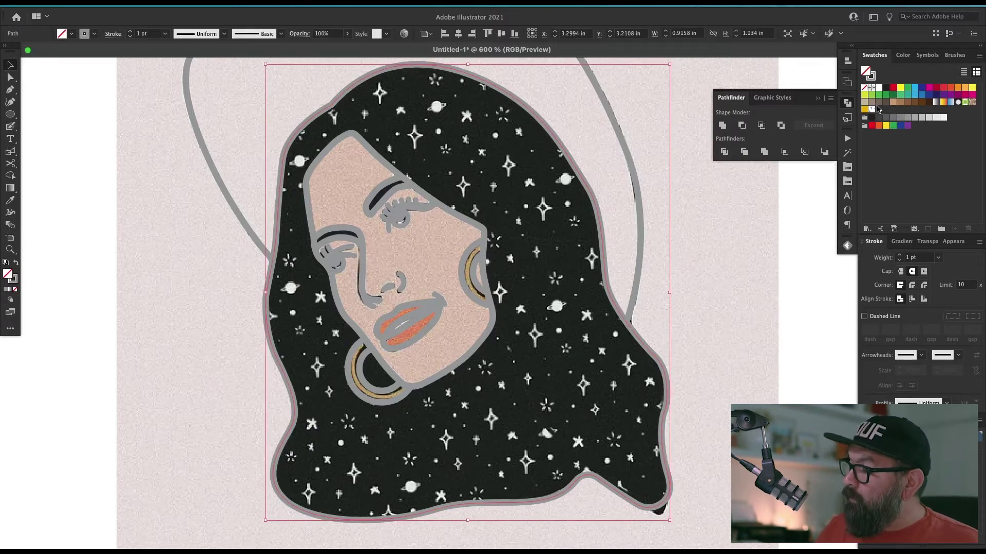
# - Remove the stroke from the duplicate hair outline and fill it with the new star pattern swatch
pyautogui.press('x')
pyautogui.press('/')
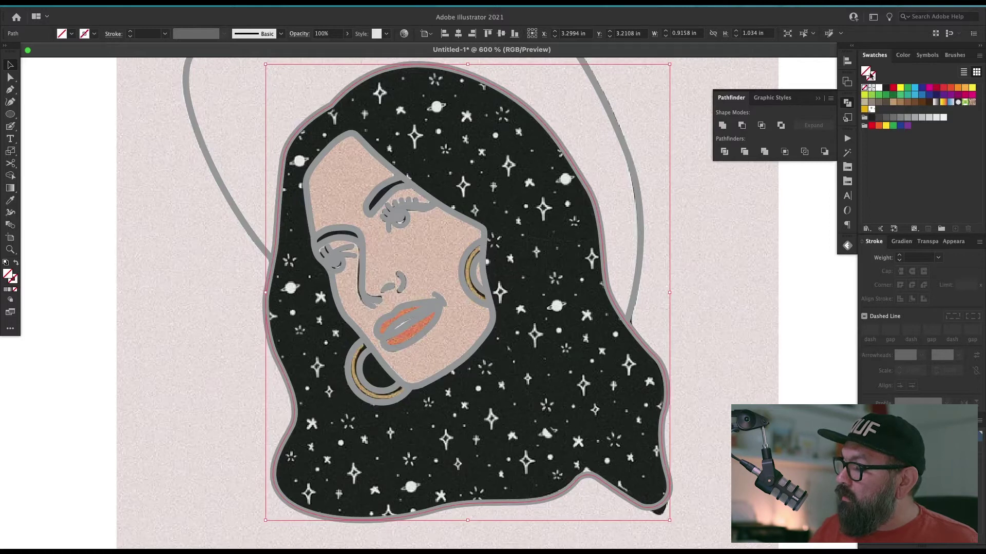
pyautogui.click(871, 110)
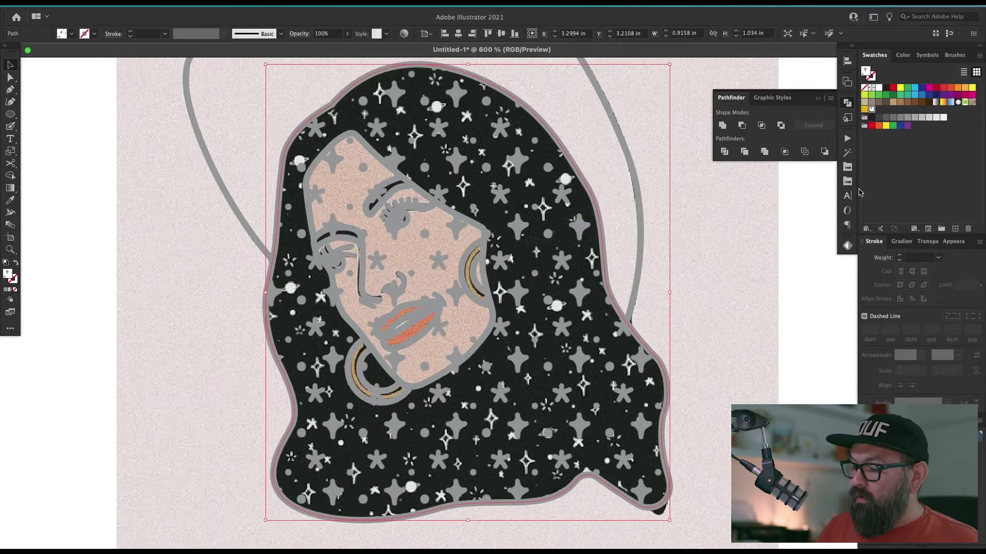
pyautogui.click(683, 370)
pyautogui.scroll(1, 681, 428)
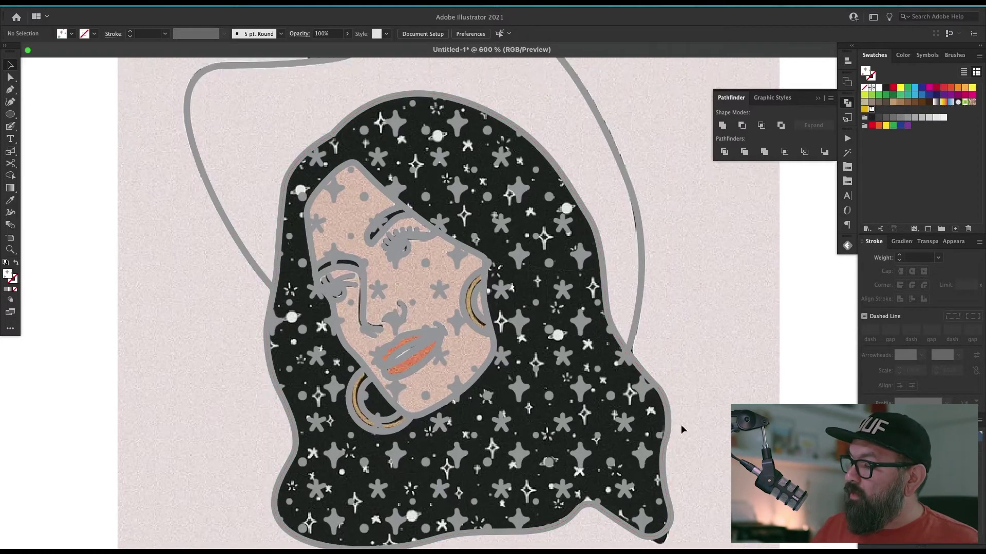
# - Open the star pattern swatch for editing, set its tile type to Brick by Column, and enlarge the pattern tile
pyautogui.doubleClick(871, 109)
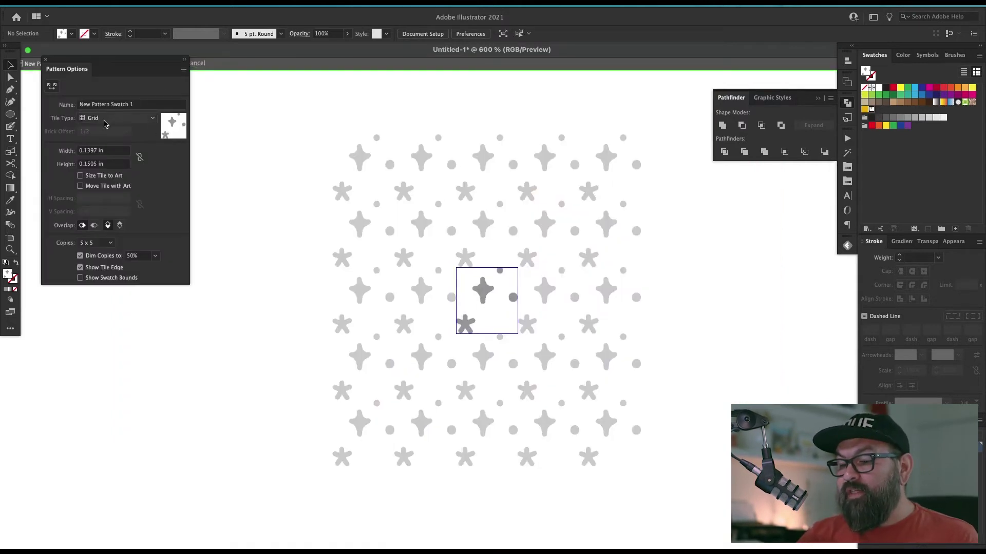
pyautogui.click(127, 119)
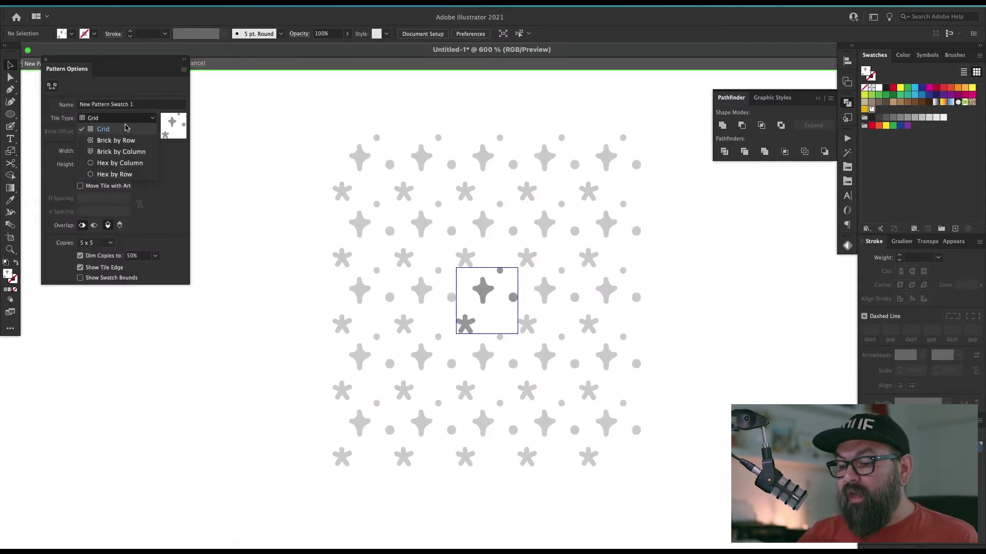
pyautogui.click(139, 152)
pyautogui.moveTo(466, 314); pyautogui.dragTo(633, 399)
pyautogui.moveTo(515, 346); pyautogui.dragTo(524, 343)
# - Add copies of the small dot and four-point star inside the tile, and enlarge the tile to about 0.27 by 0.28 in
pyautogui.click(554, 339)
pyautogui.click(602, 300)
pyautogui.click(599, 349)
pyautogui.keyDown('alt'); pyautogui.moveTo(578, 249); pyautogui.dragTo(614, 349); pyautogui.keyUp('alt')
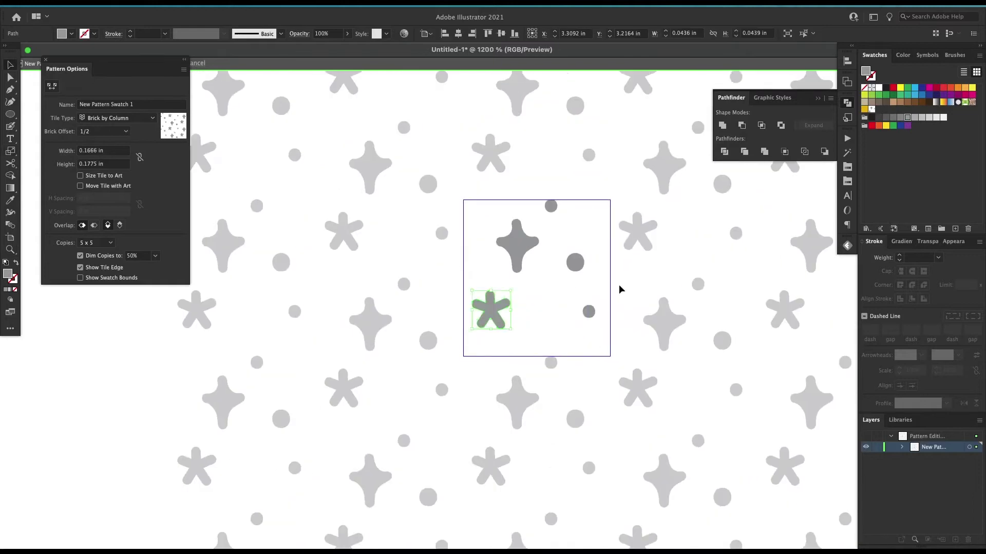
pyautogui.click(620, 289)
pyautogui.click(52, 85)
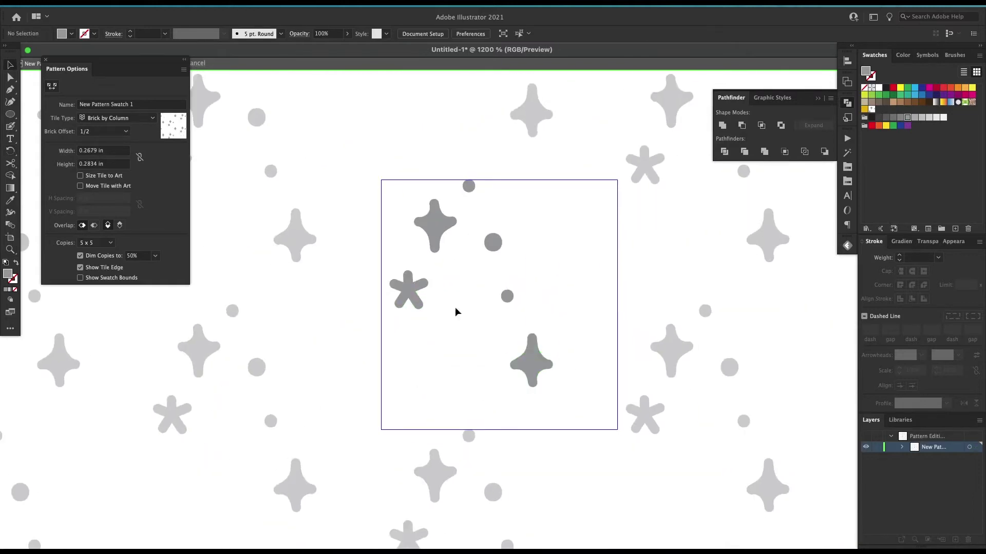
# - Copy the asterisk to the tile's lower edge and place copies of the large and small dots along its right edge
pyautogui.keyDown('alt'); pyautogui.moveTo(408, 291); pyautogui.dragTo(538, 441); pyautogui.keyUp('alt')
pyautogui.click(609, 336)
pyautogui.press('v')
pyautogui.keyDown('alt'); pyautogui.moveTo(492, 242); pyautogui.dragTo(610, 273); pyautogui.keyUp('alt')
pyautogui.keyDown('alt'); pyautogui.moveTo(507, 296); pyautogui.dragTo(615, 374); pyautogui.keyUp('alt')
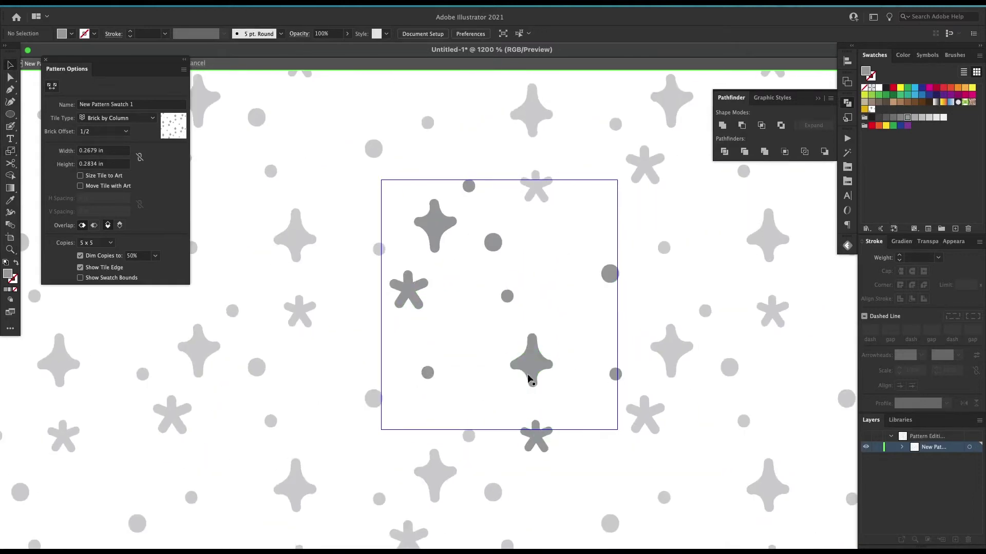
# - Shift the lower four-point star left, place another copy at the tile's right edge, and fill the gaps with copied dots
pyautogui.moveTo(530, 376); pyautogui.dragTo(500, 375)
pyautogui.keyDown('alt'); pyautogui.moveTo(434, 226); pyautogui.dragTo(576, 302); pyautogui.keyUp('alt')
pyautogui.moveTo(507, 363); pyautogui.dragTo(503, 374)
pyautogui.keyDown('alt'); pyautogui.moveTo(492, 242); pyautogui.dragTo(464, 329); pyautogui.keyUp('alt')
pyautogui.moveTo(576, 309); pyautogui.dragTo(603, 294)
pyautogui.keyDown('alt'); pyautogui.moveTo(593, 216); pyautogui.dragTo(540, 273); pyautogui.keyUp('alt')
pyautogui.moveTo(593, 263); pyautogui.dragTo(562, 351)
# - Nudge the asterisk, lower four-point star and several dots in the tile to even out the pattern's spacing
pyautogui.click(528, 383)
pyautogui.moveTo(425, 374); pyautogui.dragTo(418, 380)
pyautogui.moveTo(414, 292); pyautogui.dragTo(411, 300)
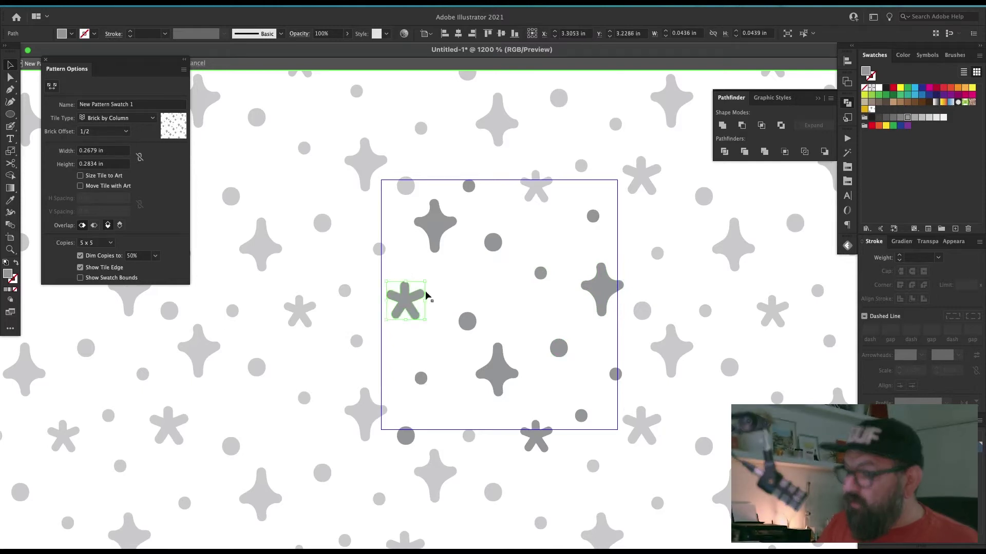
pyautogui.moveTo(497, 371); pyautogui.dragTo(494, 375)
pyautogui.moveTo(467, 321); pyautogui.dragTo(475, 312)
pyautogui.click(509, 259)
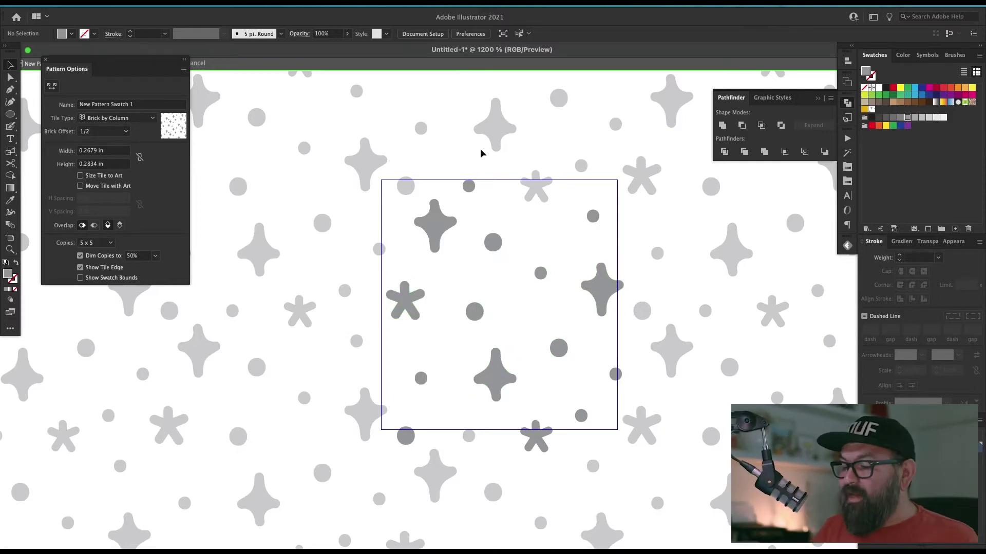
pyautogui.moveTo(501, 236); pyautogui.dragTo(507, 246)
pyautogui.click(526, 421)
pyautogui.moveTo(617, 373); pyautogui.dragTo(619, 367)
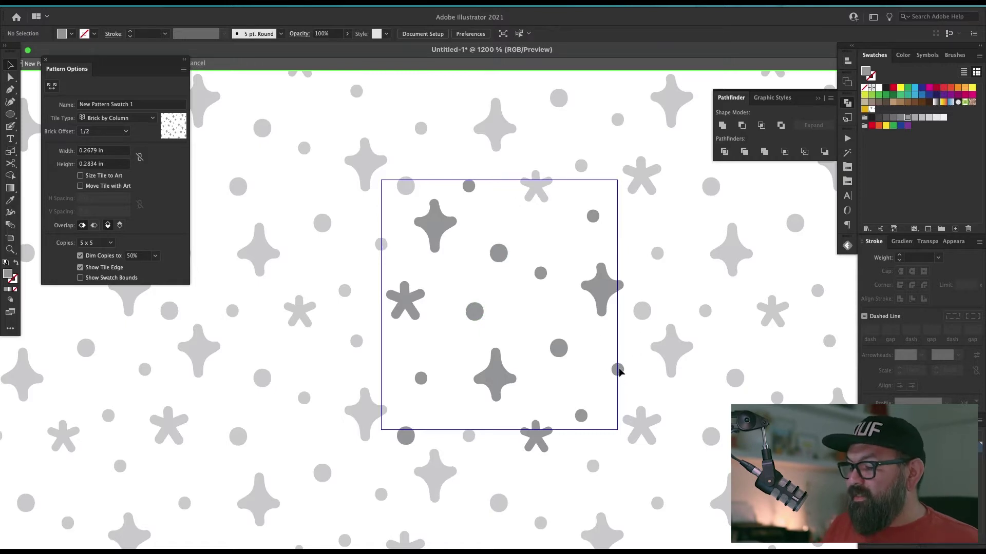
# - Finish editing the star pattern and return to the whole portrait
pyautogui.click(658, 384)
pyautogui.doubleClick(748, 258)
pyautogui.press('super+0')
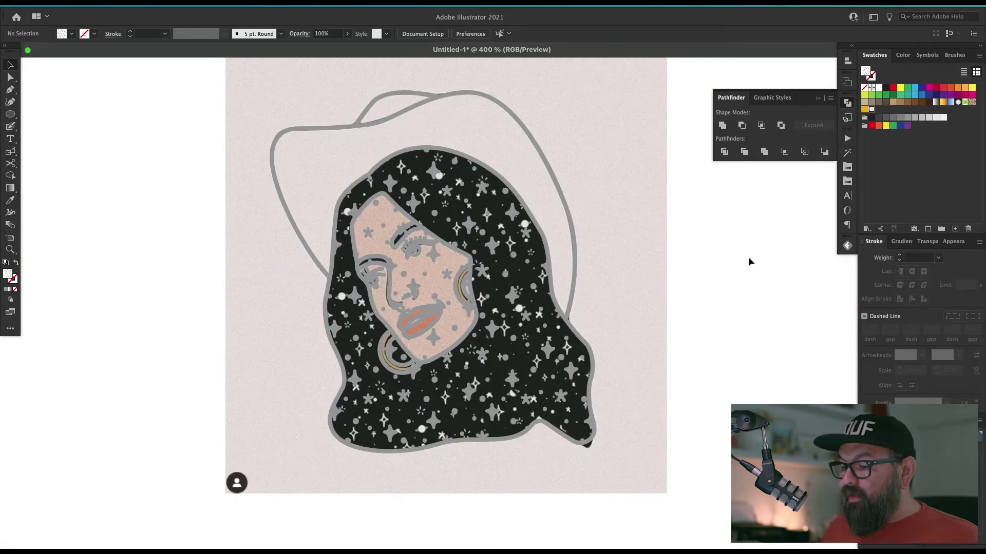
pyautogui.keyDown('super'); pyautogui.moveTo(298, 341); pyautogui.dragTo(257, 547); pyautogui.keyUp('super')
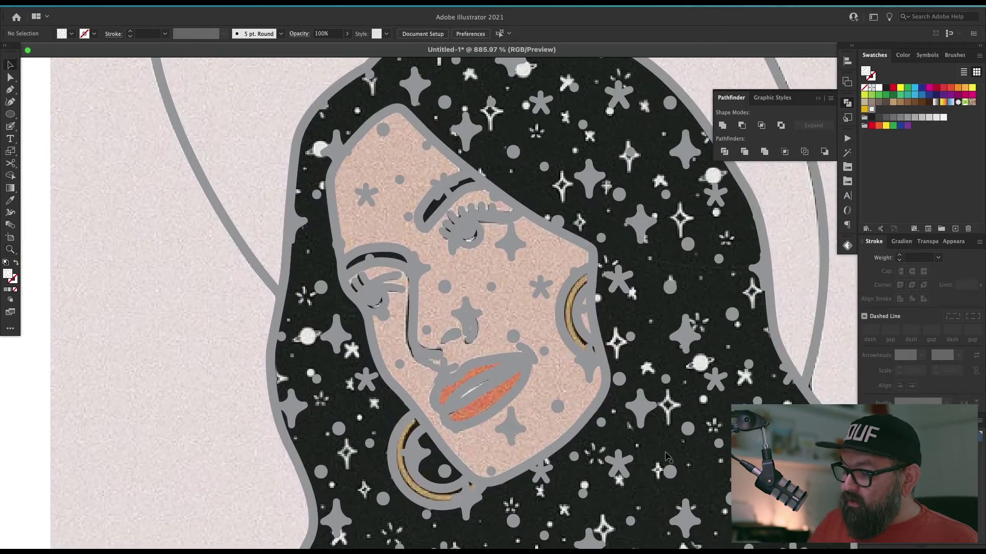
pyautogui.press('z')
pyautogui.moveTo(554, 293); pyautogui.dragTo(476, 426)
pyautogui.press('v')
pyautogui.moveTo(485, 297); pyautogui.dragTo(529, 309)
pyautogui.press('super+z')
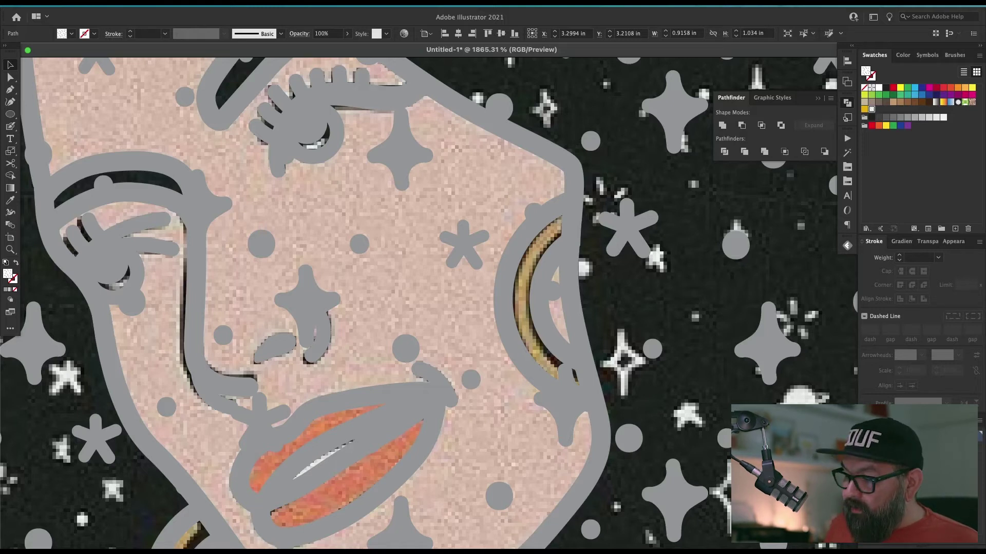
# - Select the face outline and paste a duplicate of it in front, in the same place
pyautogui.press('super+minus')
pyautogui.press('super+minus')
pyautogui.press('super+minus')
pyautogui.hotkey('ctrl', 'shift', 'b')
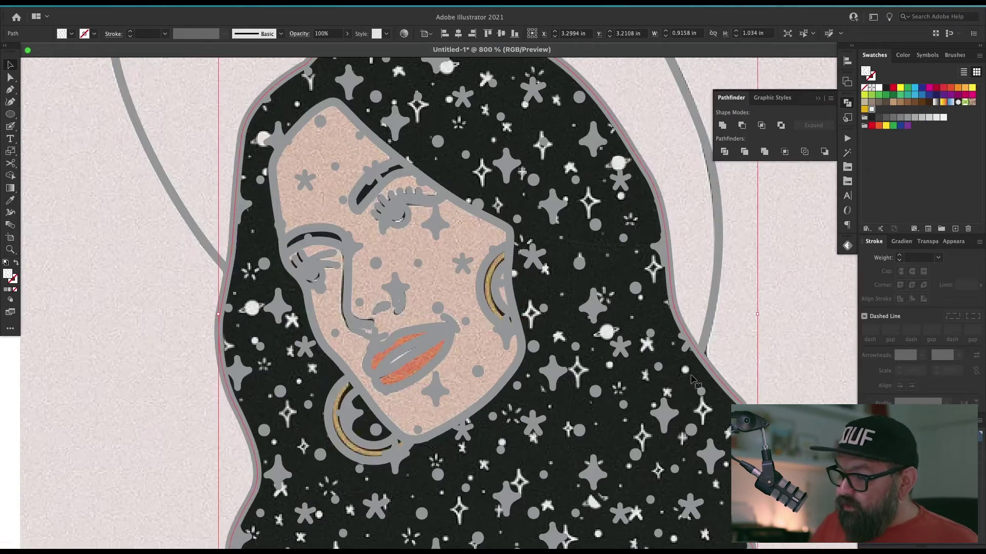
pyautogui.click(513, 378)
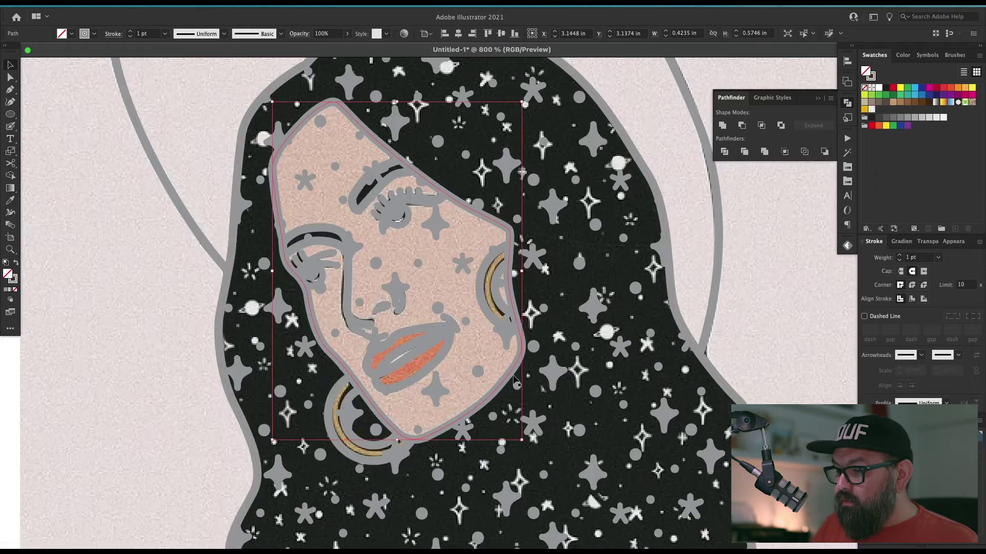
pyautogui.press('super+shift+a')
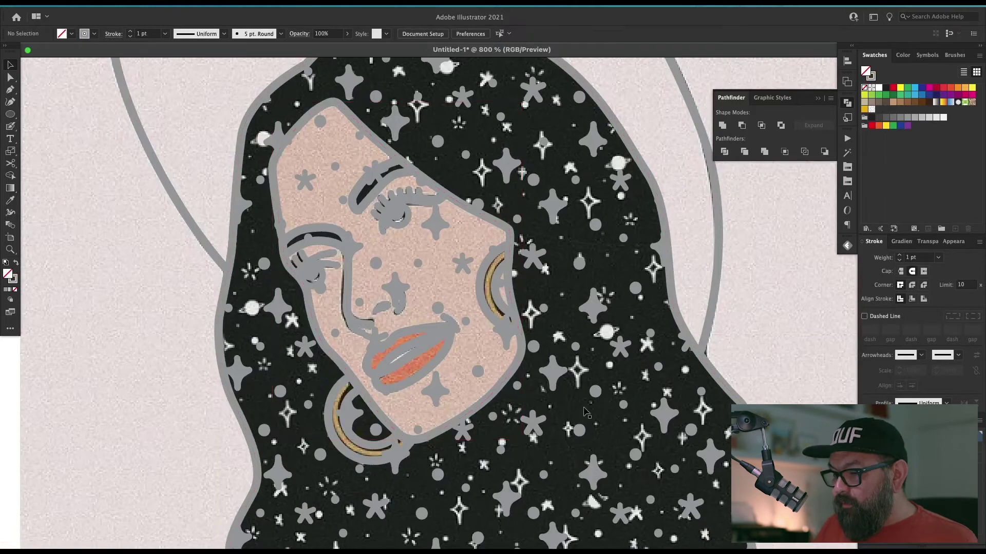
pyautogui.press('super+f')
# - Select the duplicate face outline together with the star-patterned hair shape, and cut the face out using Minus Front
pyautogui.press('a')
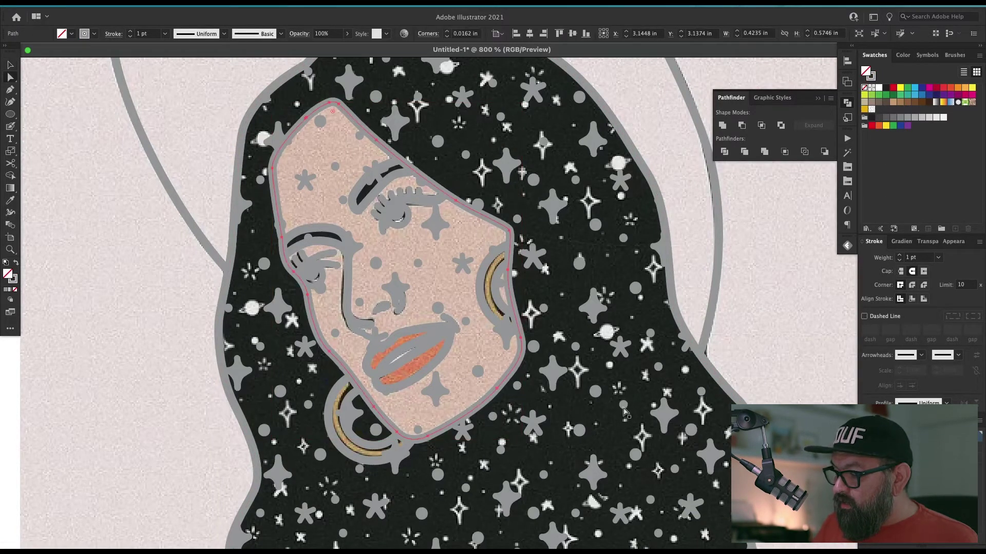
pyautogui.keyDown('shift'); pyautogui.click(624, 411); pyautogui.keyUp('shift')
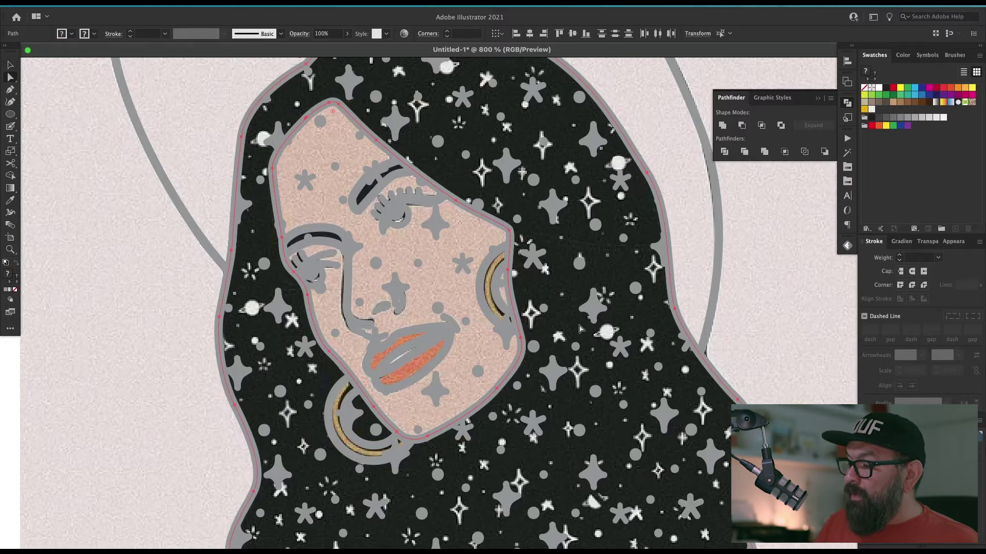
pyautogui.click(741, 128)
pyautogui.press('super+shift+a')
pyautogui.press('v')
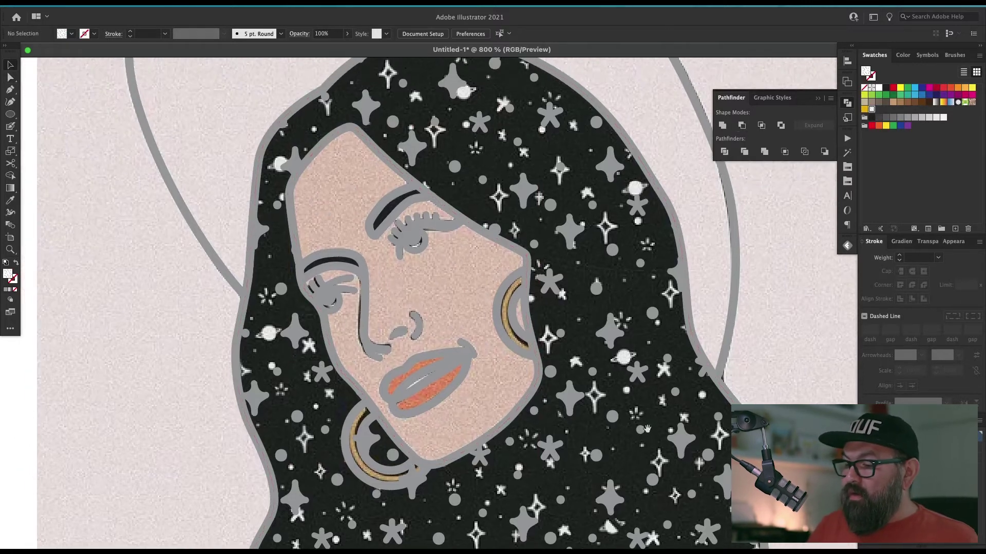
pyautogui.scroll(2, 411, 490)
pyautogui.moveTo(670, 433); pyautogui.dragTo(676, 423)
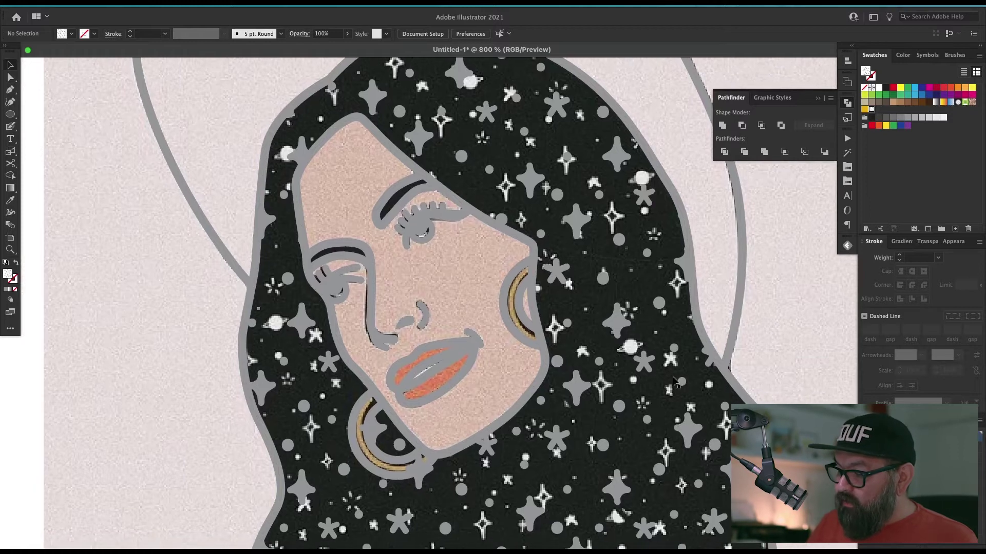
# - Try to paste a duplicate of the hair shape in front and fill it with the face's sampled skin tone
pyautogui.click(533, 397)
pyautogui.press('super+shift+a')
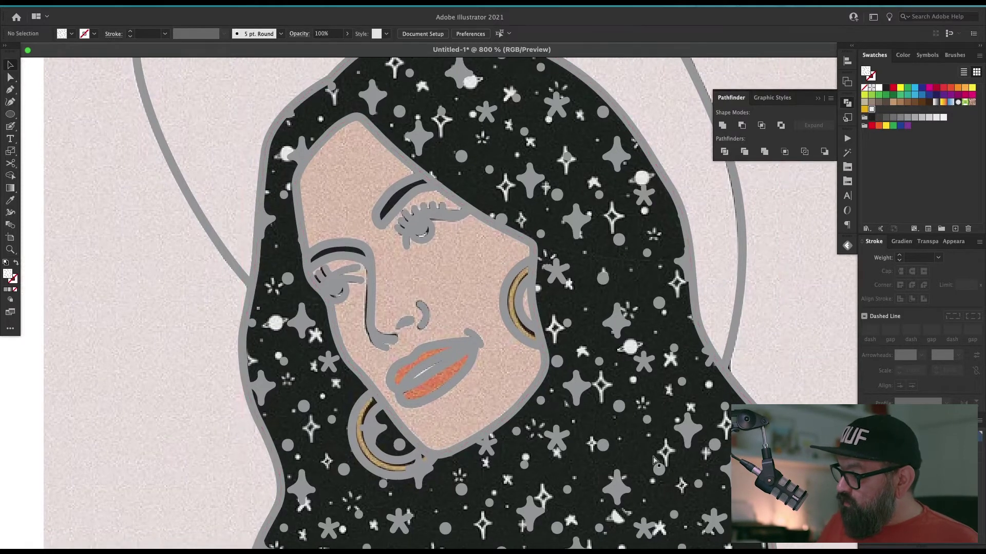
pyautogui.click(978, 446)
pyautogui.press('super+f')
pyautogui.press('i')
pyautogui.click(525, 362)
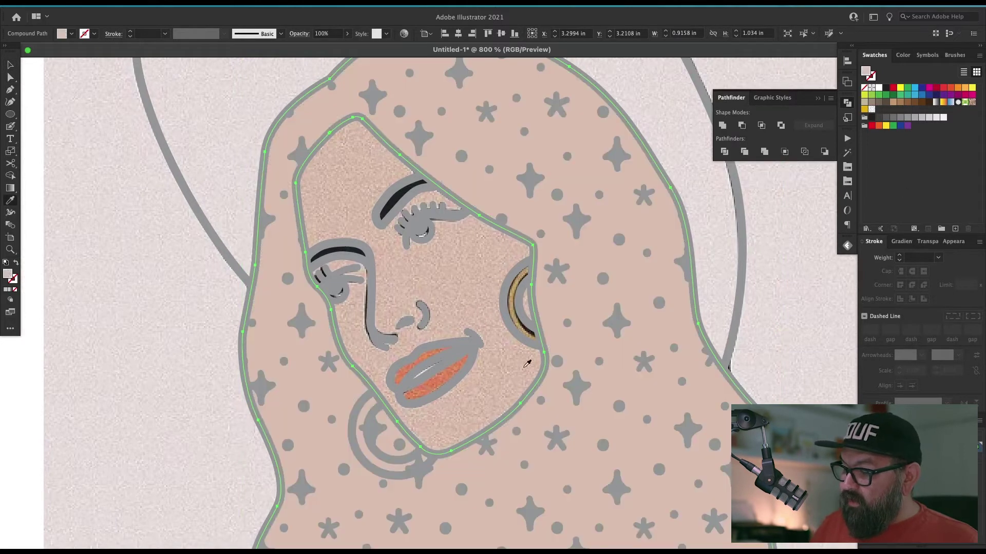
pyautogui.scroll(-2, 698, 400)
pyautogui.scroll(-3, 716, 334)
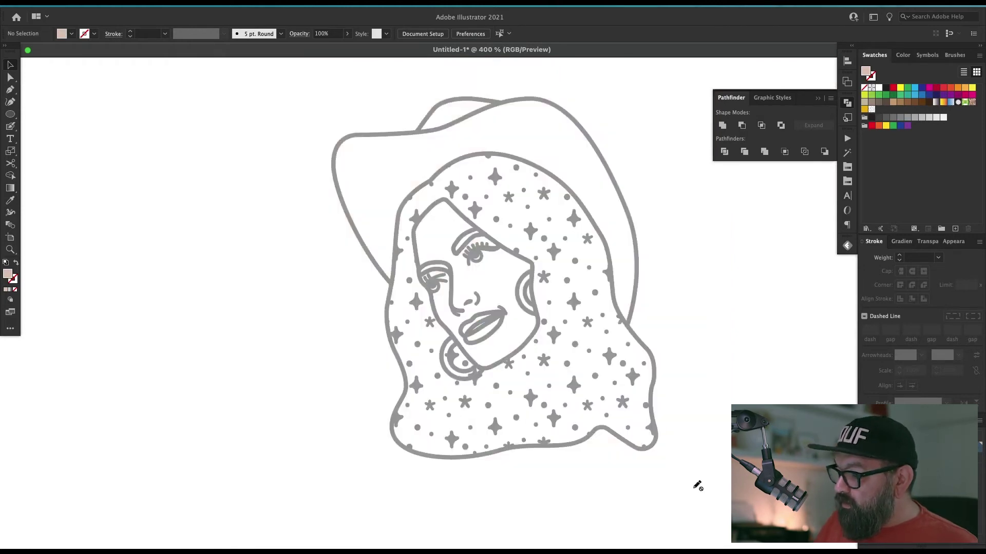
pyautogui.press('super+shift+z')
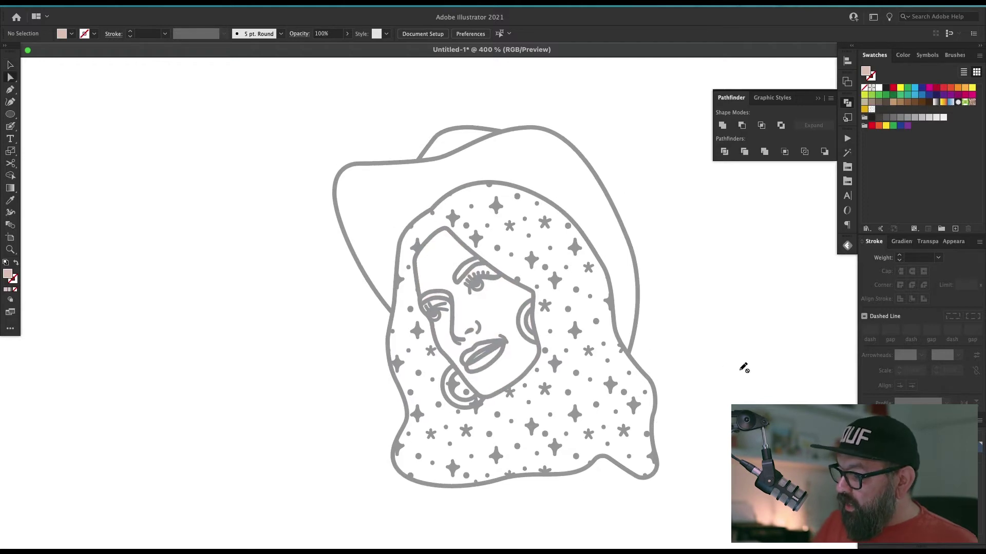
# - Move the star-patterned hair shape aside to inspect it against the outline, and undo the move
pyautogui.moveTo(401, 265); pyautogui.dragTo(582, 265)
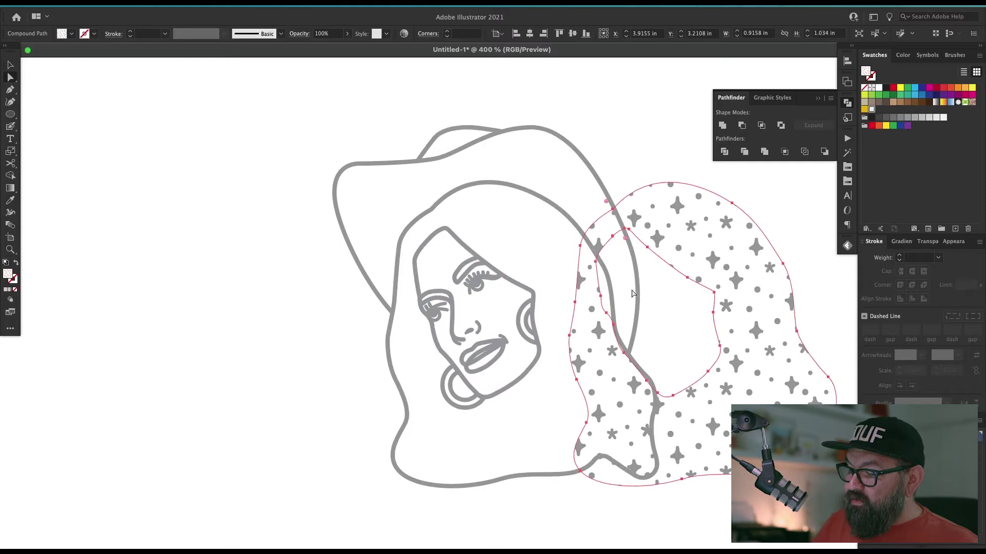
pyautogui.press('super+z')
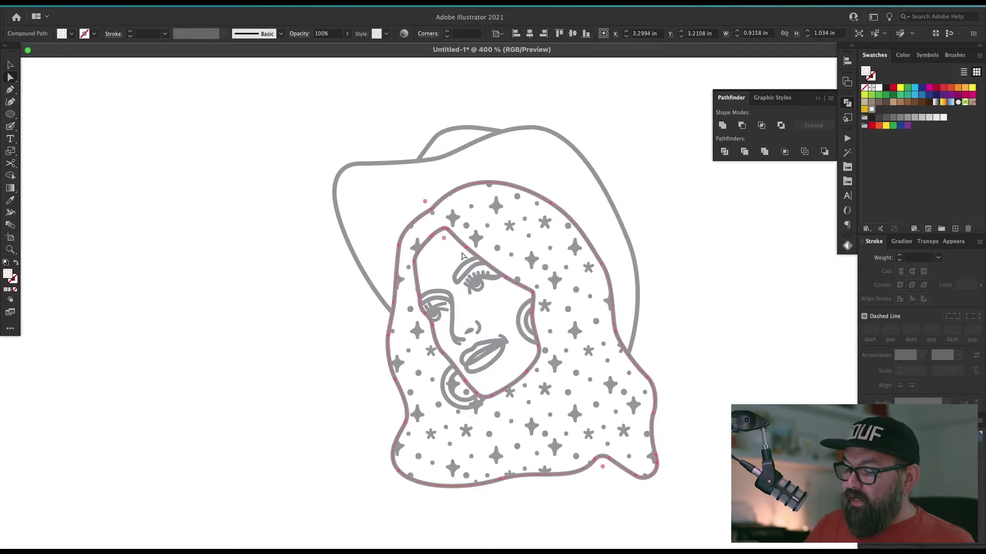
pyautogui.press('super+shift+a')
# - Select the star-patterned hair shape and erase the pattern from the band between the lower hoop earring's two outlines
pyautogui.moveTo(459, 388); pyautogui.dragTo(574, 403)
pyautogui.moveTo(537, 476)
pyautogui.mouseDown()
pyautogui.moveTo(656, 375)
pyautogui.moveTo(611, 413)
pyautogui.mouseUp()
pyautogui.click(620, 389)
pyautogui.hotkey('shift', 'e')
pyautogui.moveTo(562, 220)
pyautogui.mouseDown()
pyautogui.moveTo(517, 288)
pyautogui.moveTo(530, 348)
pyautogui.moveTo(568, 378)
pyautogui.moveTo(615, 384)
pyautogui.moveTo(649, 372)
pyautogui.moveTo(658, 346)
pyautogui.mouseUp()
pyautogui.moveTo(591, 377); pyautogui.dragTo(653, 356)
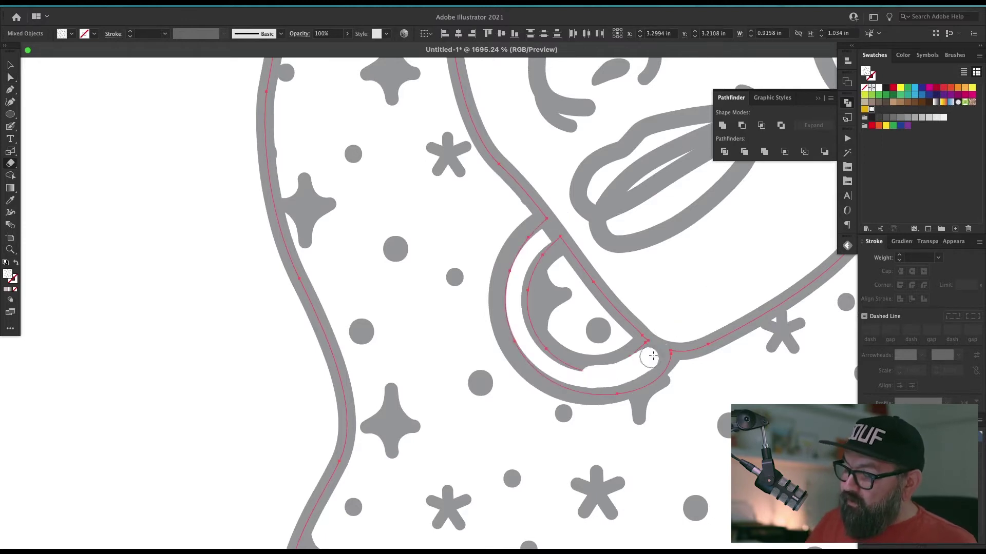
# - Erase the remaining star and dot inside the lower hoop earring and trim the pattern along its outer ring
pyautogui.hscroll(2, 629, 338)
pyautogui.scroll(1, 629, 337)
pyautogui.moveTo(540, 260)
pyautogui.mouseDown()
pyautogui.moveTo(534, 249)
pyautogui.moveTo(589, 327)
pyautogui.moveTo(576, 378)
pyautogui.moveTo(513, 280)
pyautogui.moveTo(579, 357)
pyautogui.moveTo(545, 355)
pyautogui.moveTo(605, 308)
pyautogui.mouseUp()
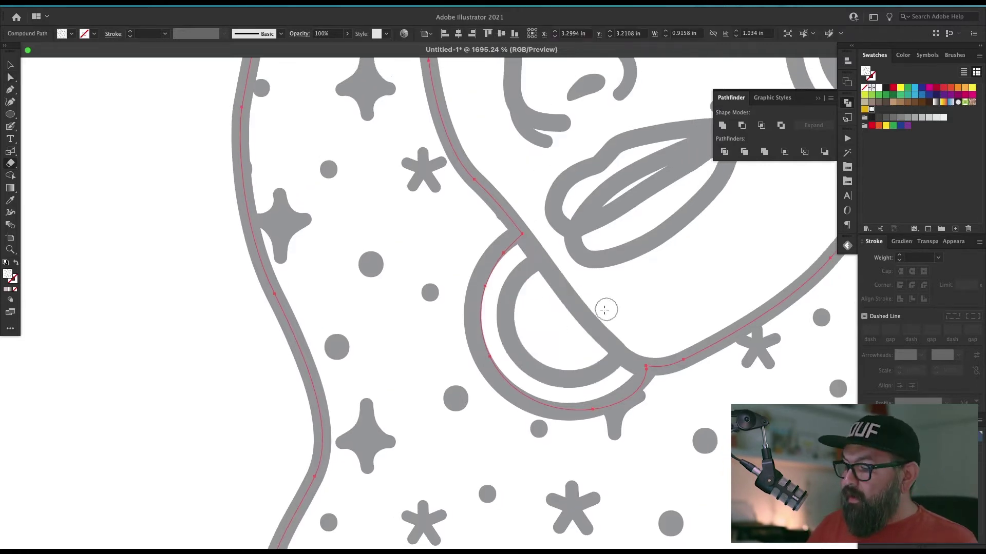
pyautogui.moveTo(534, 239)
pyautogui.mouseDown()
pyautogui.moveTo(484, 303)
pyautogui.moveTo(488, 344)
pyautogui.moveTo(517, 386)
pyautogui.moveTo(560, 401)
pyautogui.moveTo(650, 362)
pyautogui.mouseUp()
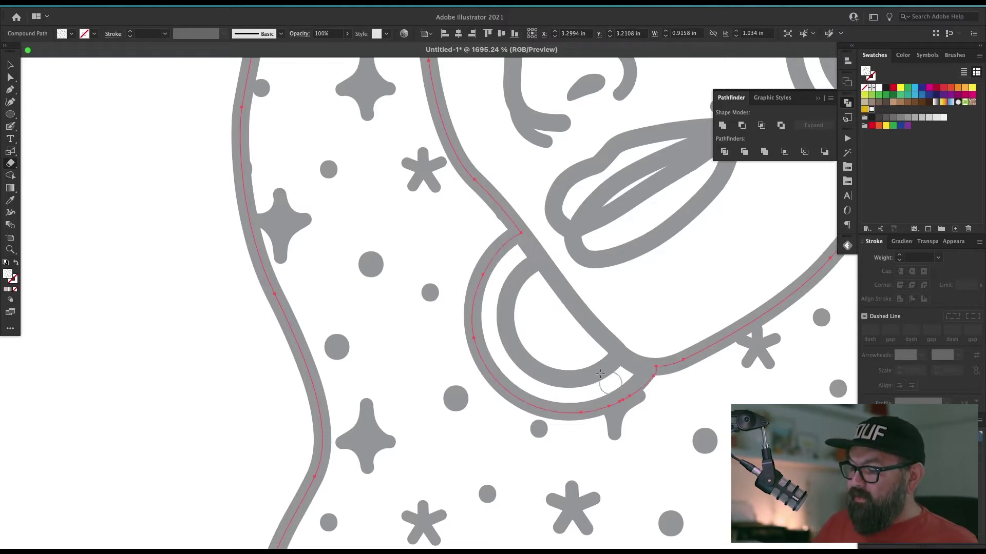
pyautogui.press('super+shift+a')
# - Examine the star-patterned hair around the face and earrings, both close up and across the whole portrait
pyautogui.press('v')
pyautogui.moveTo(792, 382); pyautogui.dragTo(635, 454)
pyautogui.press('super+minus')
pyautogui.press('super+minus')
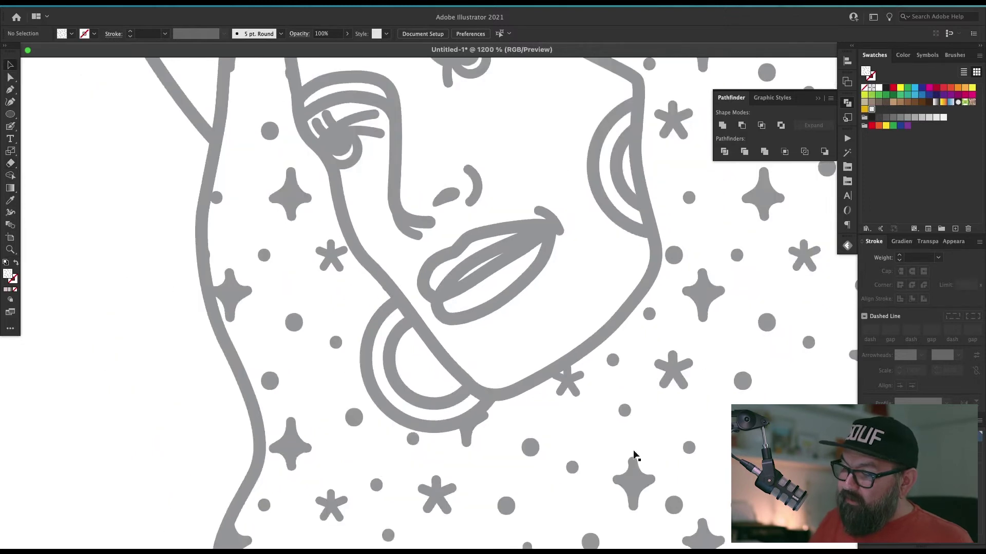
pyautogui.scroll(10, 478, 429)
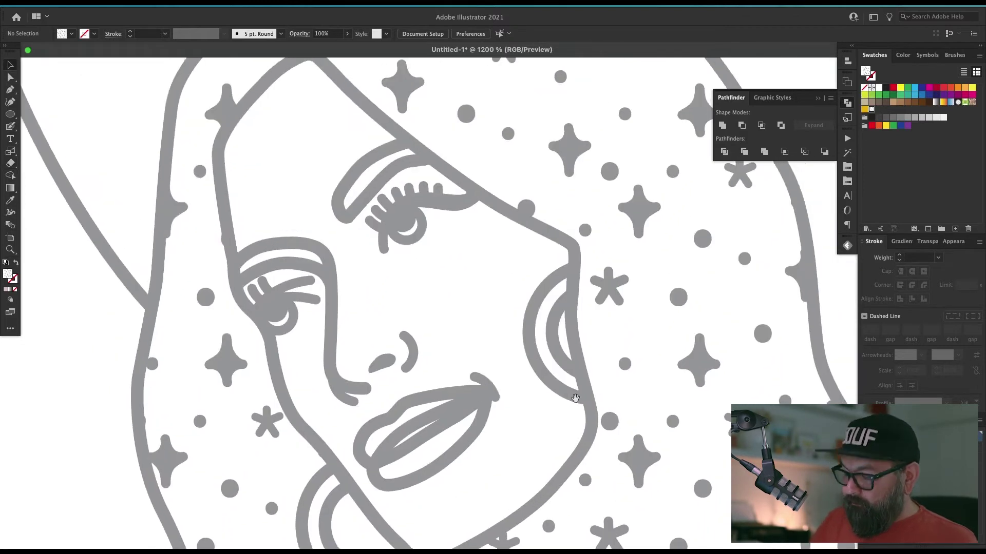
pyautogui.press('super+minus')
pyautogui.press('super+minus')
pyautogui.press('super+minus')
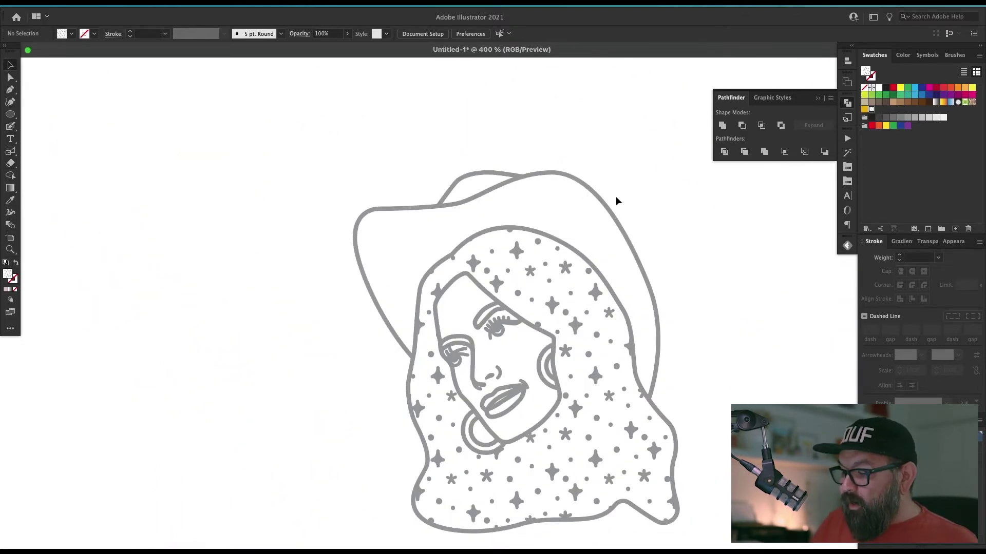
pyautogui.moveTo(539, 442); pyautogui.dragTo(608, 362)
pyautogui.scroll(1, 607, 363)
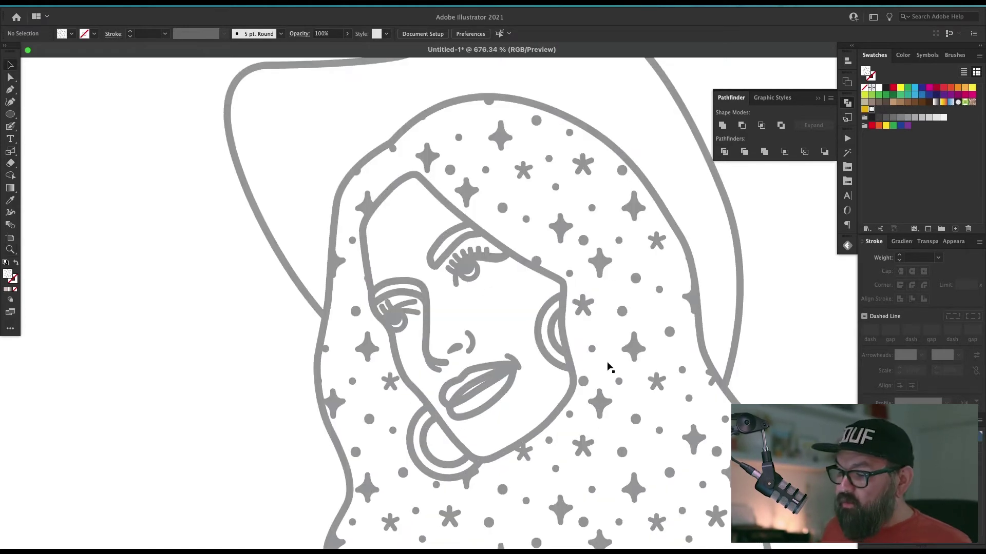
pyautogui.press('super+minus')
pyautogui.press('super+minus')
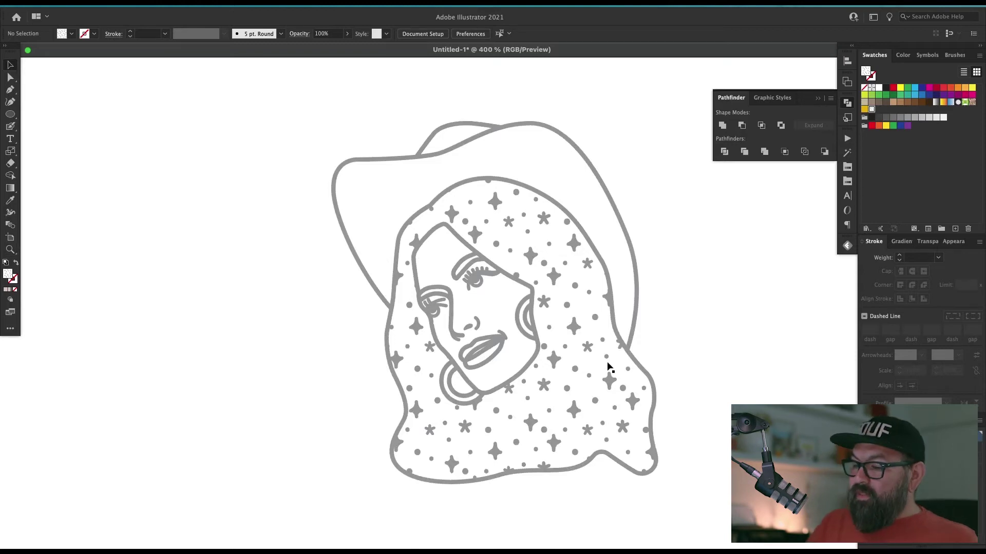
# - Sample the outline's gray and paint both eyebrows solid with the Blob Brush
pyautogui.moveTo(574, 180); pyautogui.dragTo(367, 456)
pyautogui.moveTo(595, 352); pyautogui.dragTo(587, 365)
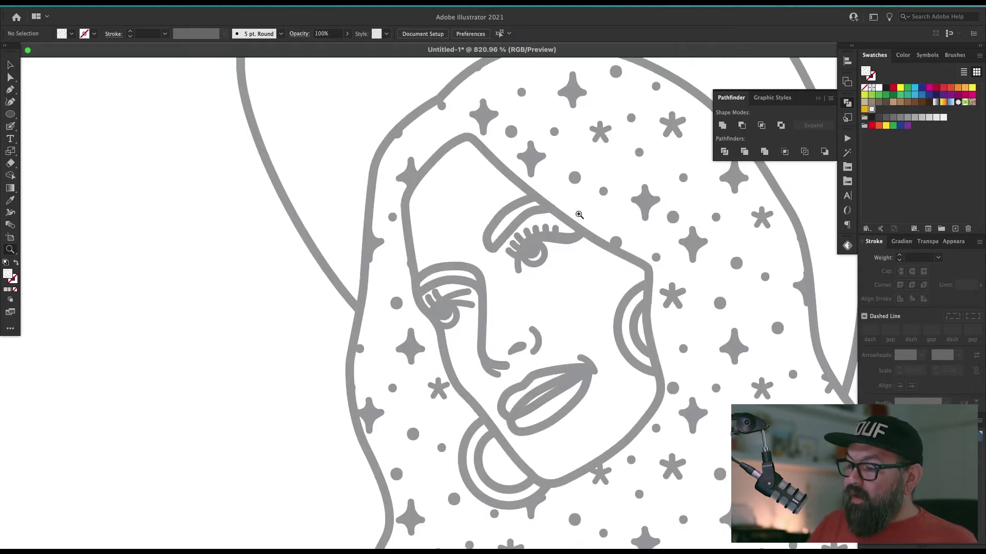
pyautogui.press('i')
pyautogui.click(518, 345)
pyautogui.press('z')
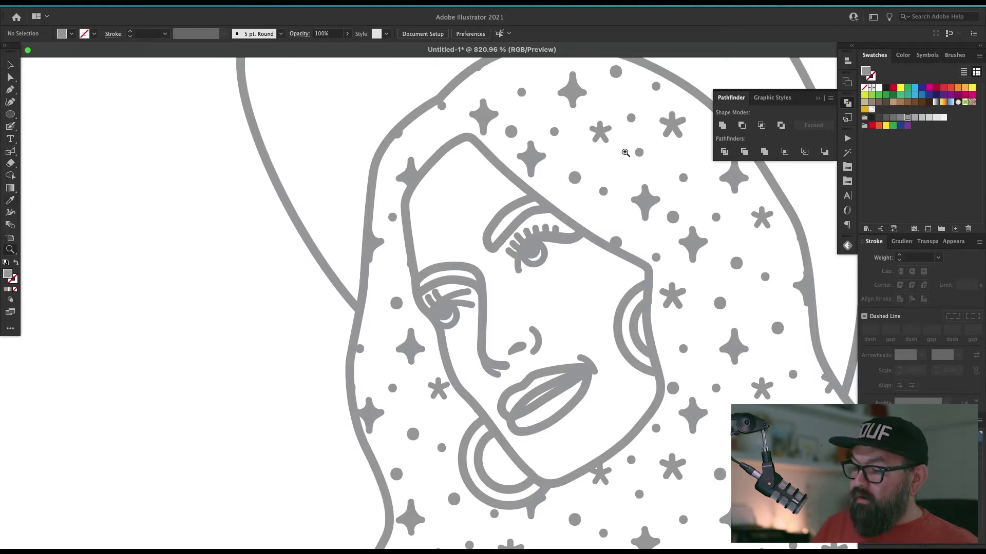
pyautogui.moveTo(590, 200); pyautogui.dragTo(394, 406)
pyautogui.hotkey('shift', 'b')
pyautogui.moveTo(638, 67)
pyautogui.mouseDown()
pyautogui.moveTo(524, 141)
pyautogui.moveTo(638, 67)
pyautogui.mouseUp()
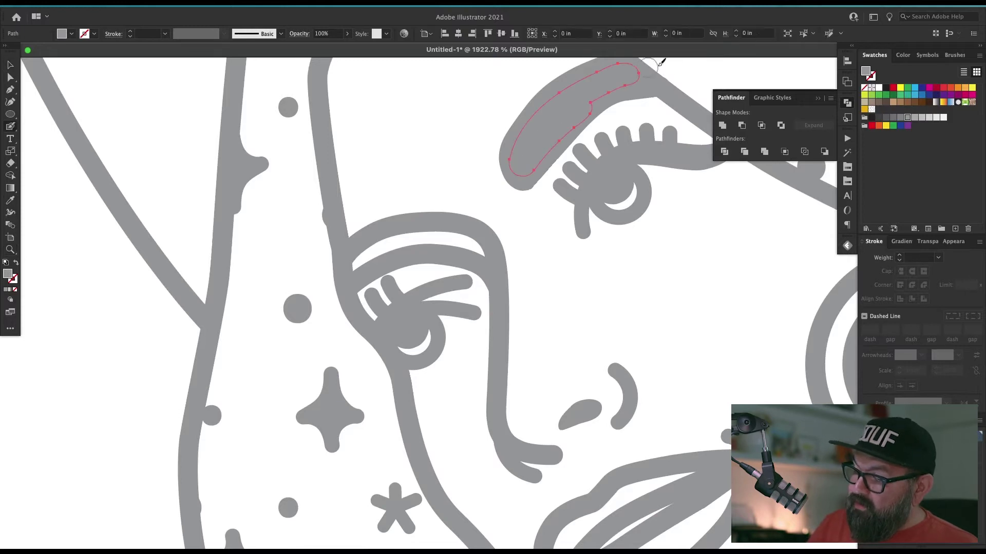
pyautogui.moveTo(488, 251)
pyautogui.mouseDown()
pyautogui.moveTo(424, 235)
pyautogui.moveTo(355, 256)
pyautogui.mouseUp()
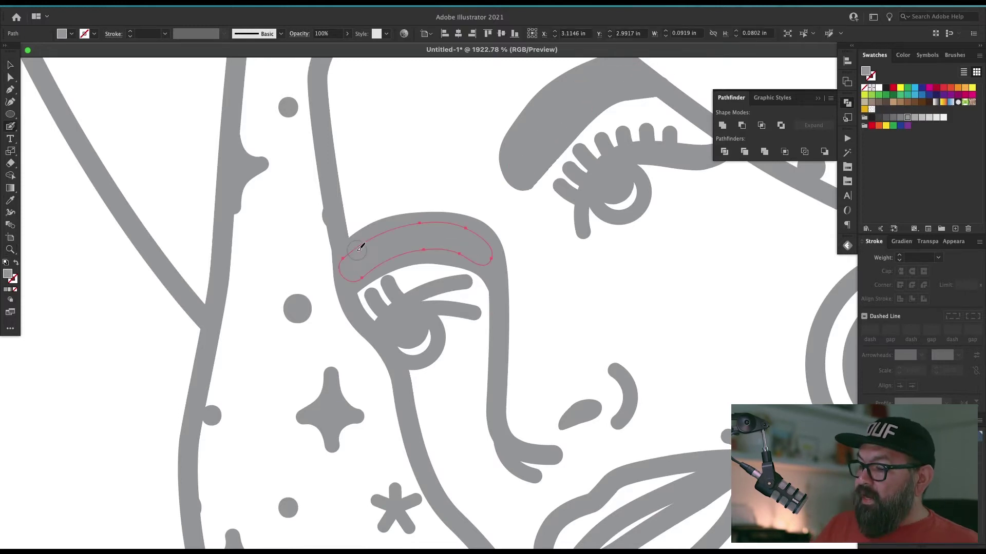
pyautogui.press('v')
pyautogui.click(623, 348)
# - Examine the solid eyebrows against the whole portrait
pyautogui.hotkey('ctrl', '-')
pyautogui.hotkey('ctrl', '-')
pyautogui.hotkey('ctrl', '-')
pyautogui.hotkey('ctrl', '-')
pyautogui.hotkey('ctrl', '-')
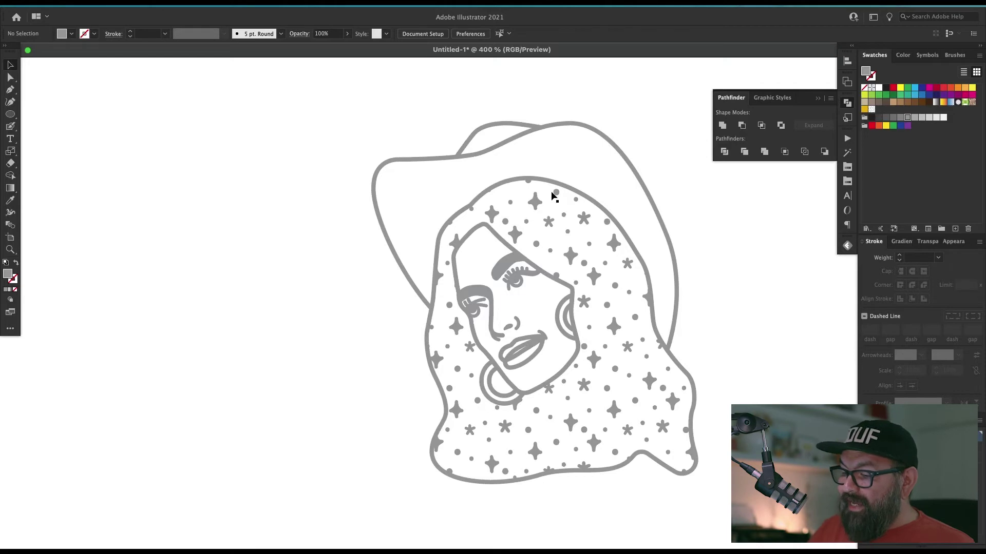
pyautogui.moveTo(507, 266); pyautogui.dragTo(519, 236)
pyautogui.hotkey('ctrl', 'z')
pyautogui.click(540, 219)
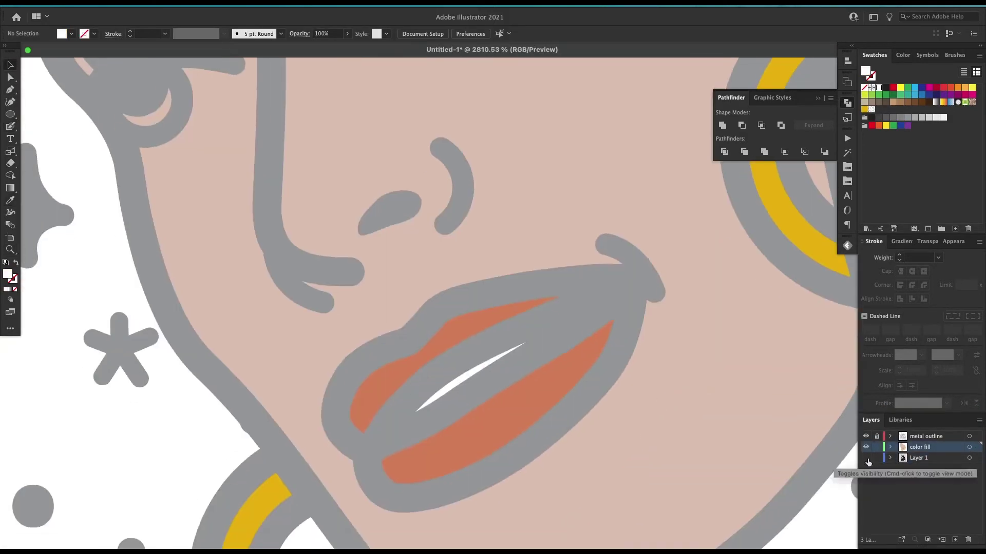
# - Unlock the metal outline layer
pyautogui.click(614, 279)
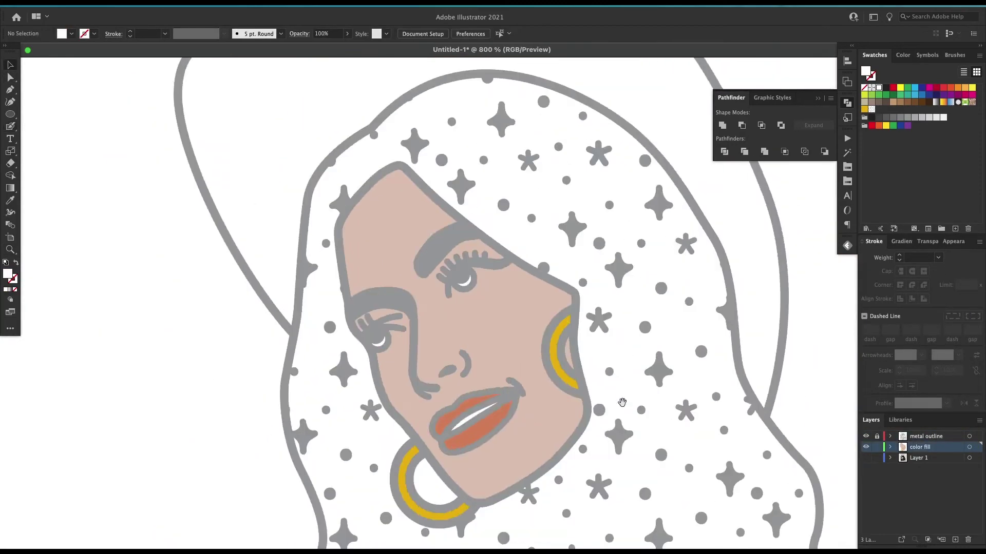
pyautogui.press('super+minus')
pyautogui.click(876, 437)
pyautogui.click(705, 359)
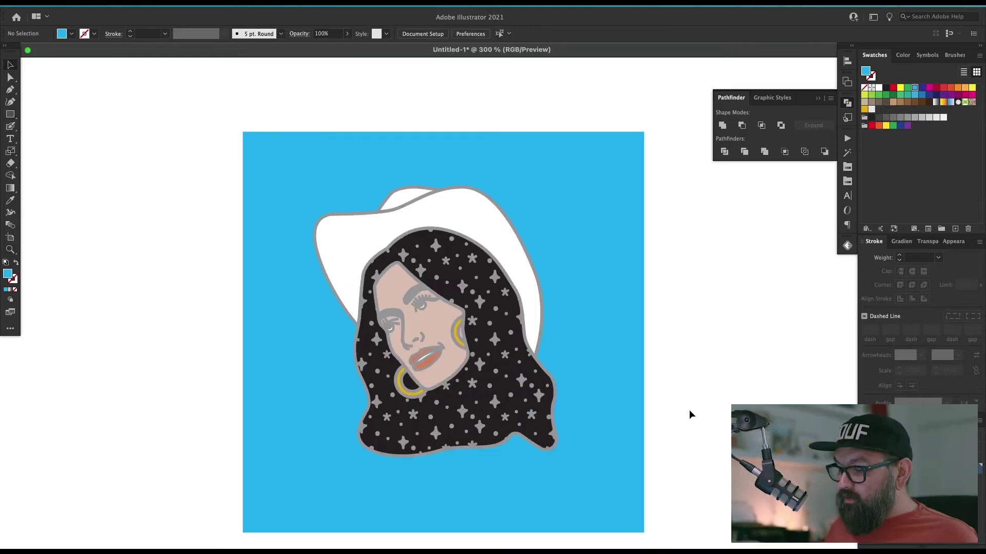
# - Select the whole portrait with its blue background and place a duplicate level beside the original, leaving a small gap
pyautogui.hotkey('ctrl', '-')
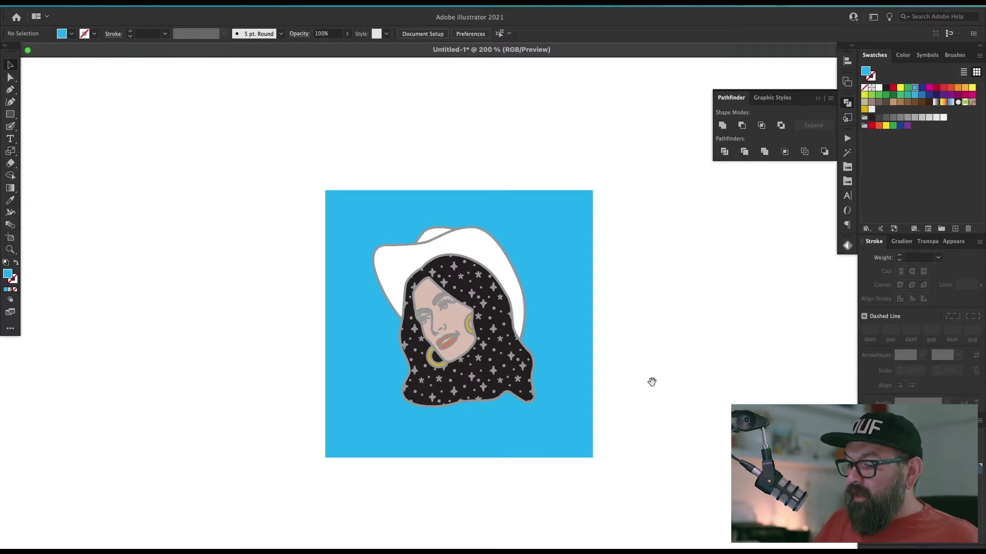
pyautogui.moveTo(654, 390); pyautogui.dragTo(623, 407)
pyautogui.moveTo(551, 300); pyautogui.dragTo(552, 294)
pyautogui.moveTo(601, 207); pyautogui.dragTo(462, 336)
pyautogui.moveTo(526, 349); pyautogui.dragTo(414, 381)
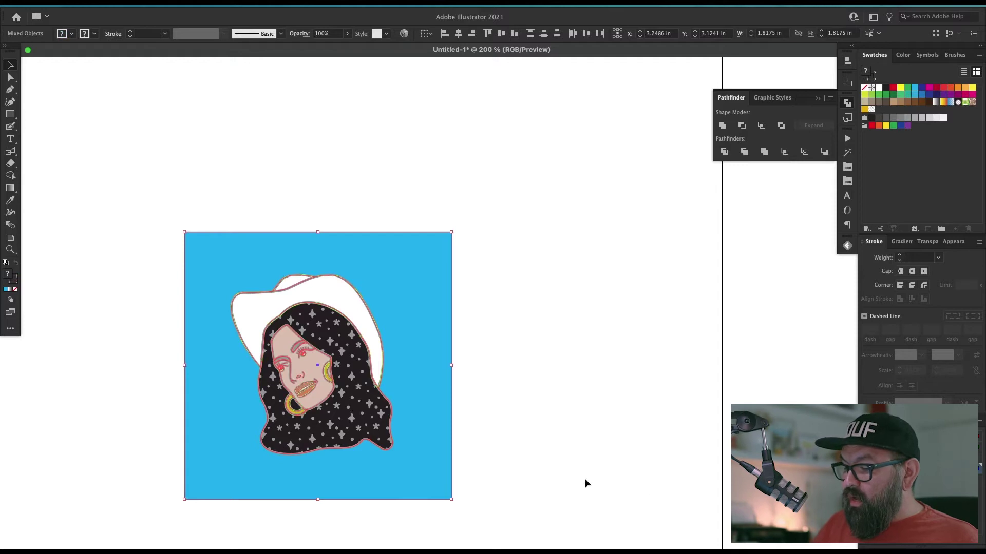
pyautogui.moveTo(519, 435); pyautogui.dragTo(589, 420)
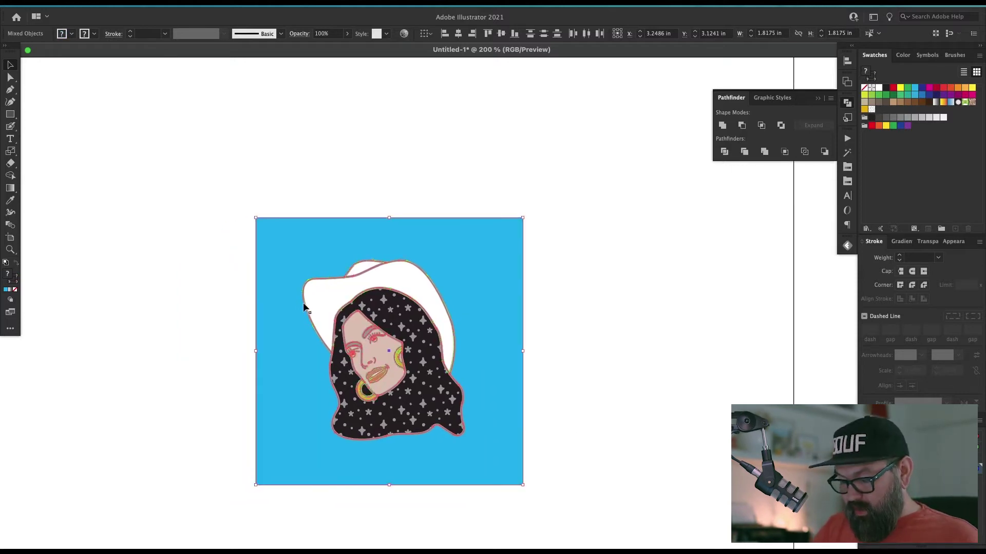
pyautogui.moveTo(303, 312); pyautogui.dragTo(593, 297)
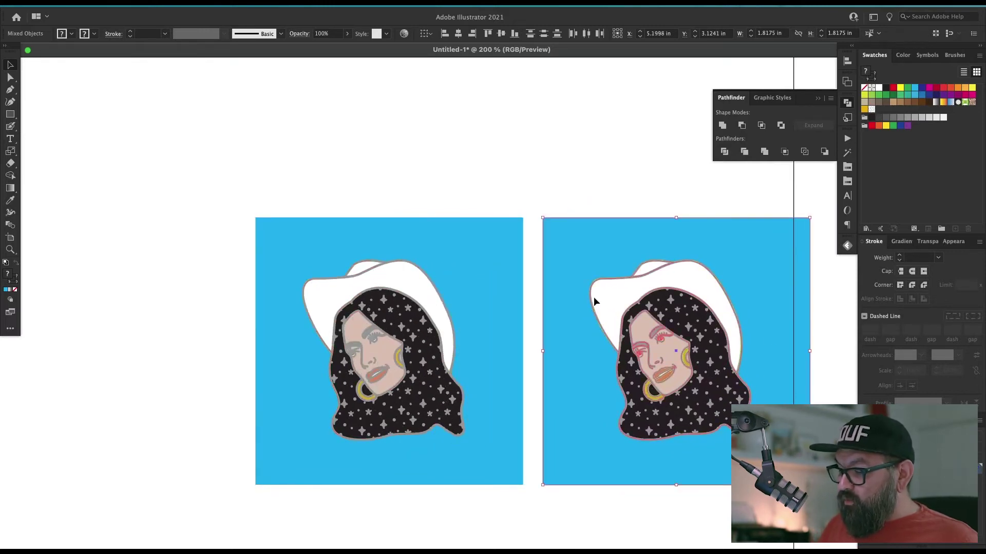
# - Select both portraits and move them together so that the duplicate sits inside the artboard
pyautogui.press('super+a')
pyautogui.moveTo(697, 404); pyautogui.dragTo(531, 443)
pyautogui.moveTo(586, 413); pyautogui.dragTo(672, 339)
pyautogui.press('super+shift+a')
# - Select the star-patterned shape over the duplicate portrait's hair and delete it
pyautogui.press('z')
pyautogui.moveTo(634, 293); pyautogui.dragTo(662, 295)
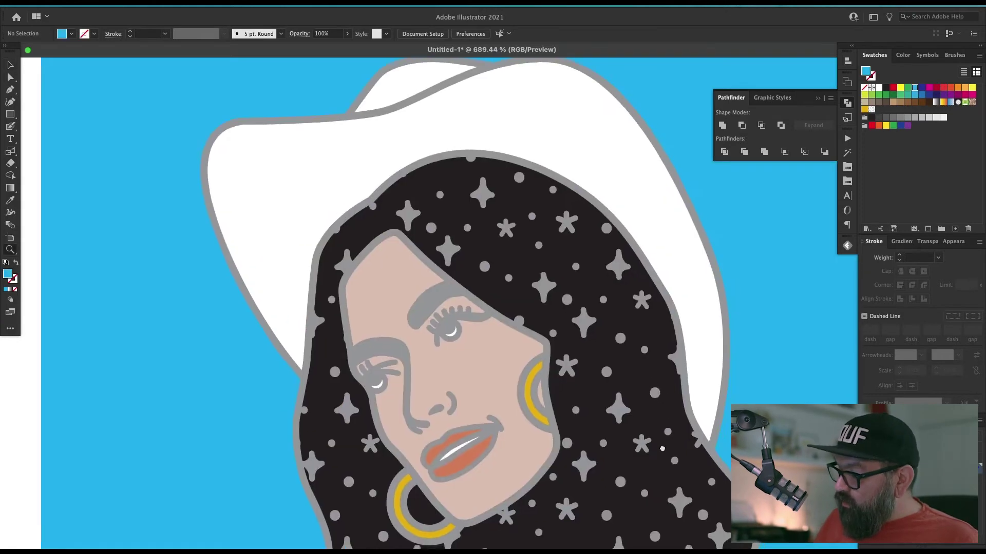
pyautogui.moveTo(662, 448); pyautogui.dragTo(621, 367)
pyautogui.scroll(-1, 493, 303)
pyautogui.press('a')
pyautogui.click(620, 338)
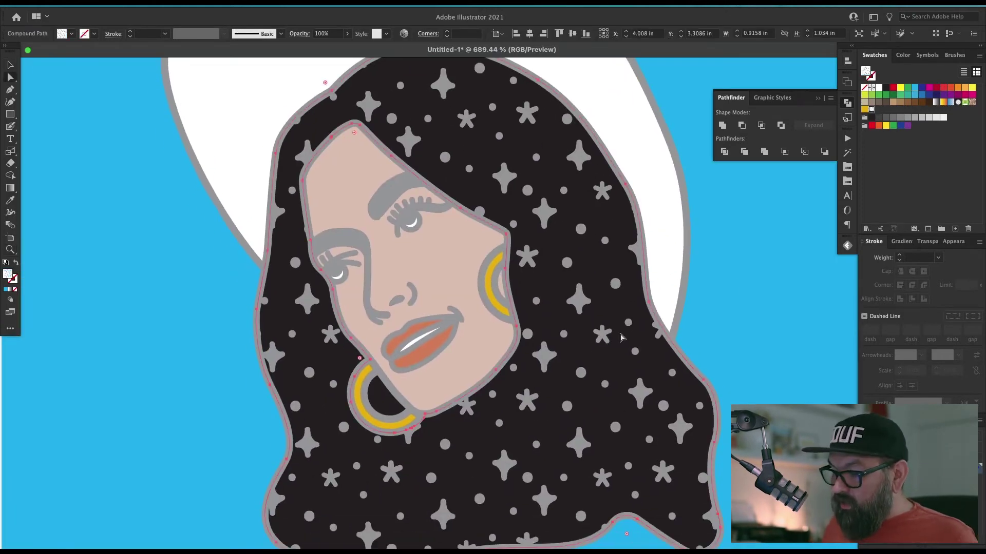
pyautogui.press('Delete')
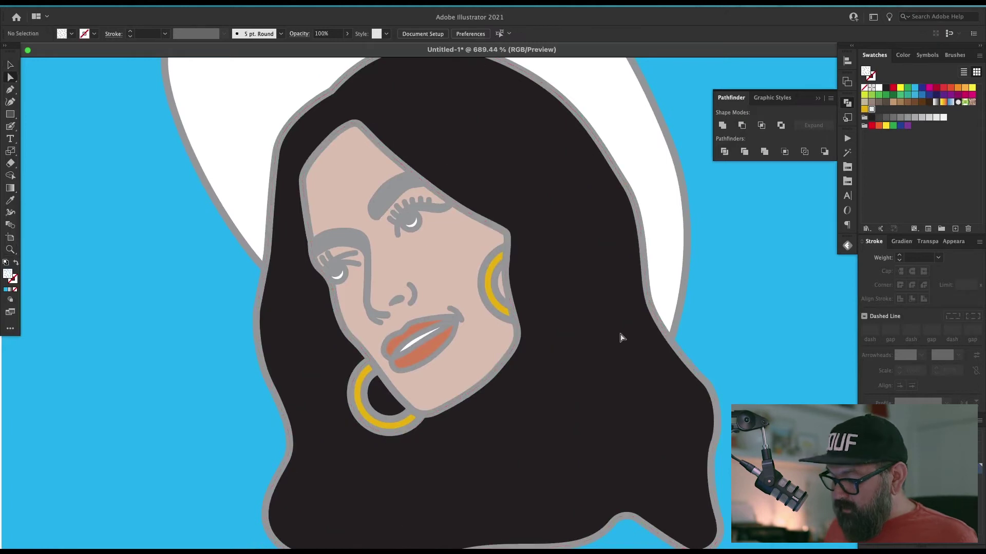
# - Fill the duplicate portrait's black hair shape with the black glitter pattern swatch
pyautogui.press('super+minus')
pyautogui.press('super+minus')
pyautogui.press('super+minus')
pyautogui.press('v')
pyautogui.moveTo(621, 334); pyautogui.dragTo(674, 370)
pyautogui.click(636, 422)
pyautogui.press('a')
pyautogui.click(880, 109)
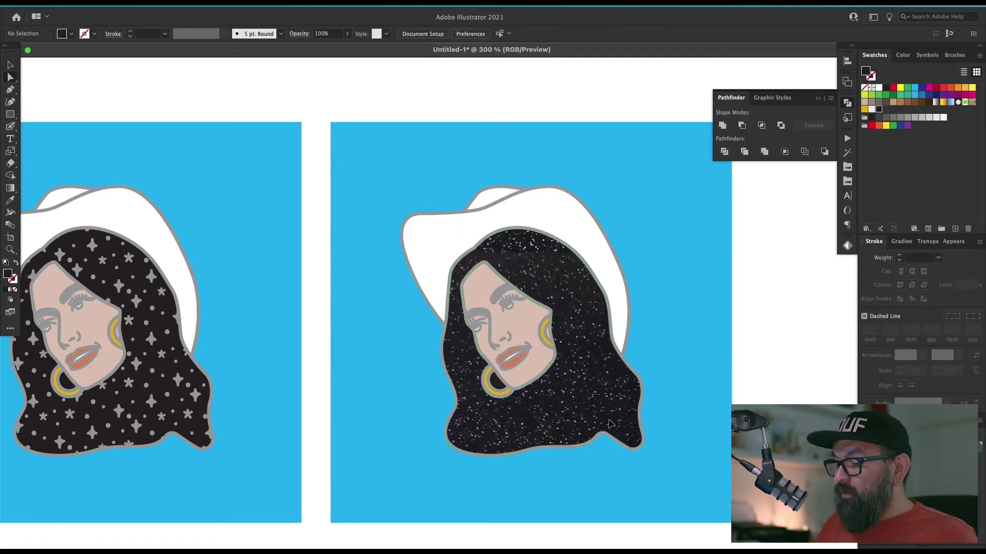
pyautogui.click(790, 307)
pyautogui.press('v')
pyautogui.moveTo(746, 383); pyautogui.dragTo(796, 396)
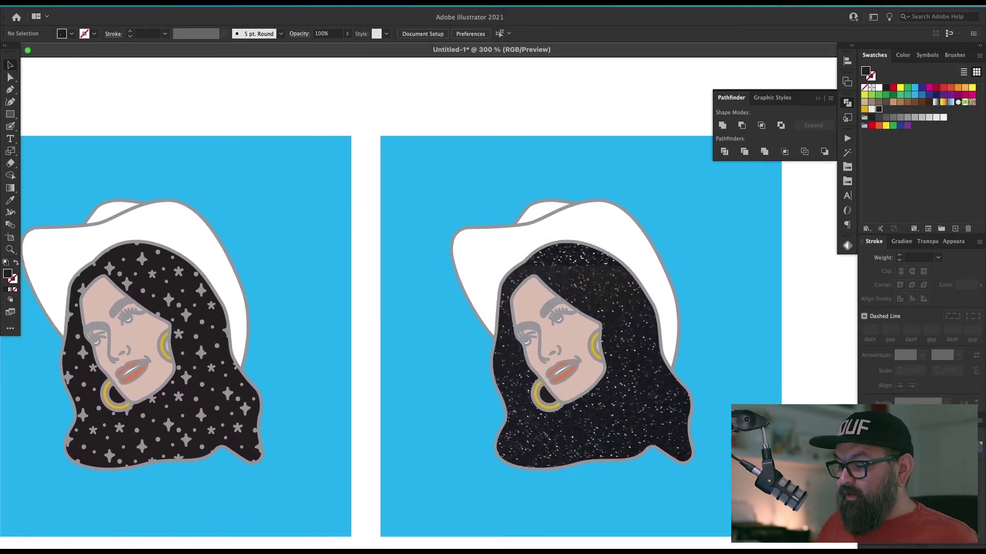
pyautogui.press('super+minus')
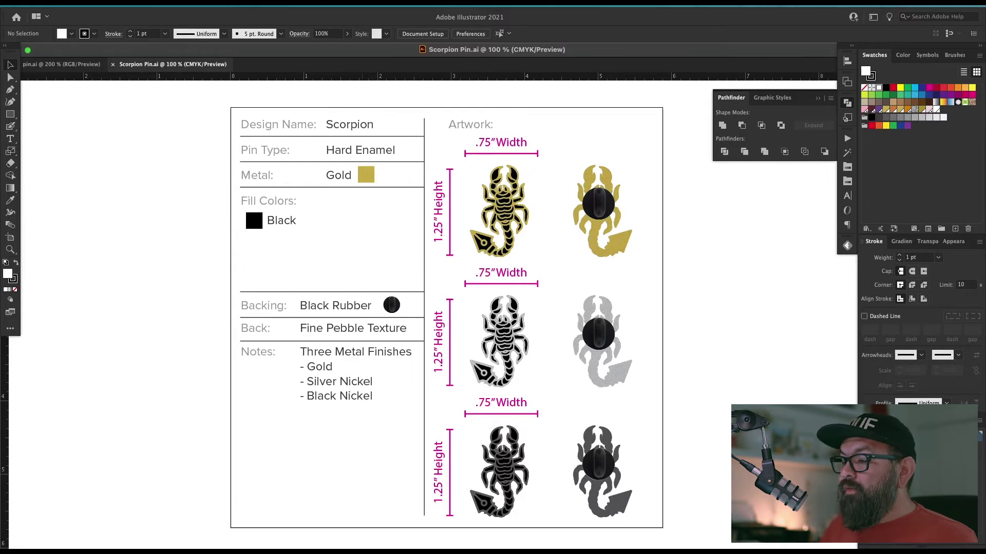
# - In the Scorpion Pin spec sheet, delete the lowest artwork set and shift the silver set with its width label down
pyautogui.moveTo(645, 403); pyautogui.dragTo(436, 508)
pyautogui.press('Delete')
pyautogui.moveTo(593, 296); pyautogui.dragTo(444, 395)
pyautogui.moveTo(604, 336); pyautogui.dragTo(603, 377)
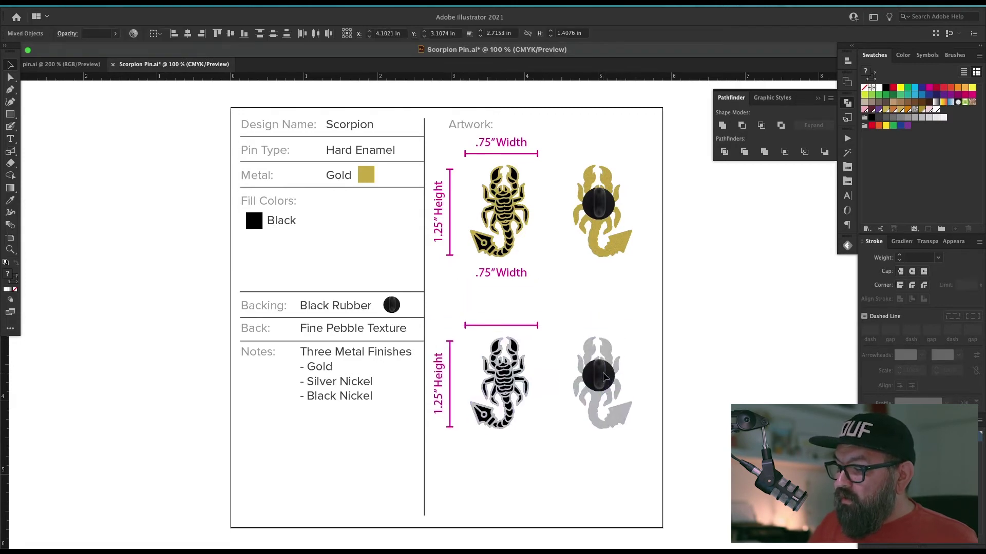
pyautogui.click(516, 273)
pyautogui.press('super+d')
pyautogui.click(686, 321)
# - Switch to the km pin document to check the star-patterned and glitter-haired portraits
pyautogui.click(62, 64)
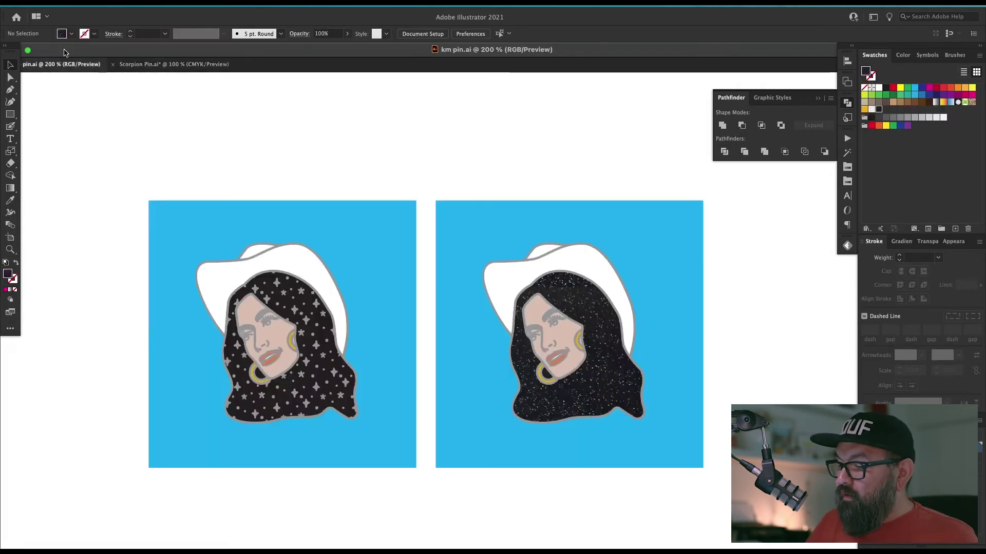
pyautogui.click(279, 321)
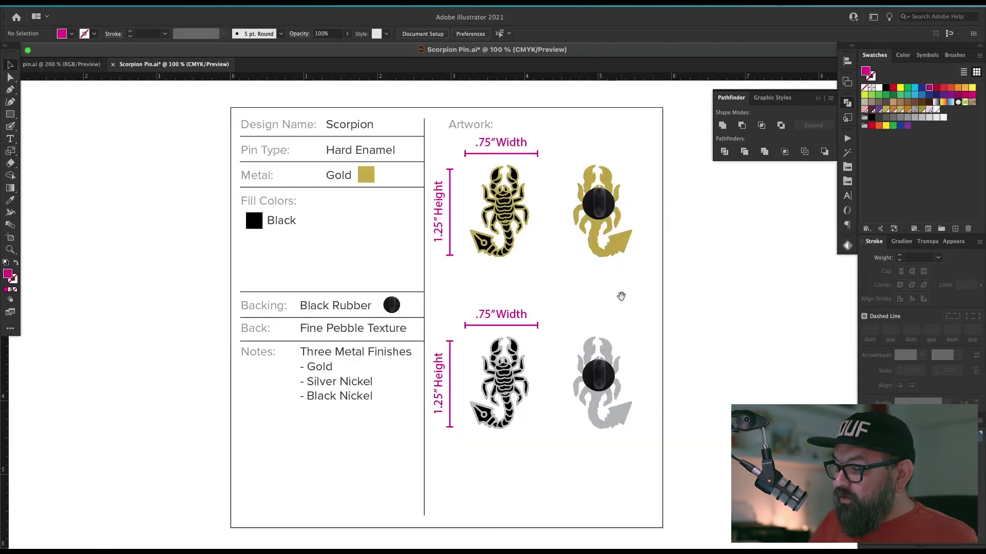
# - Paste the star-patterned and glitter-haired portraits onto the empty canvas beside the spec sheet's artboard and shift them slightly down
pyautogui.moveTo(620, 297); pyautogui.dragTo(491, 449)
pyautogui.press('super+v')
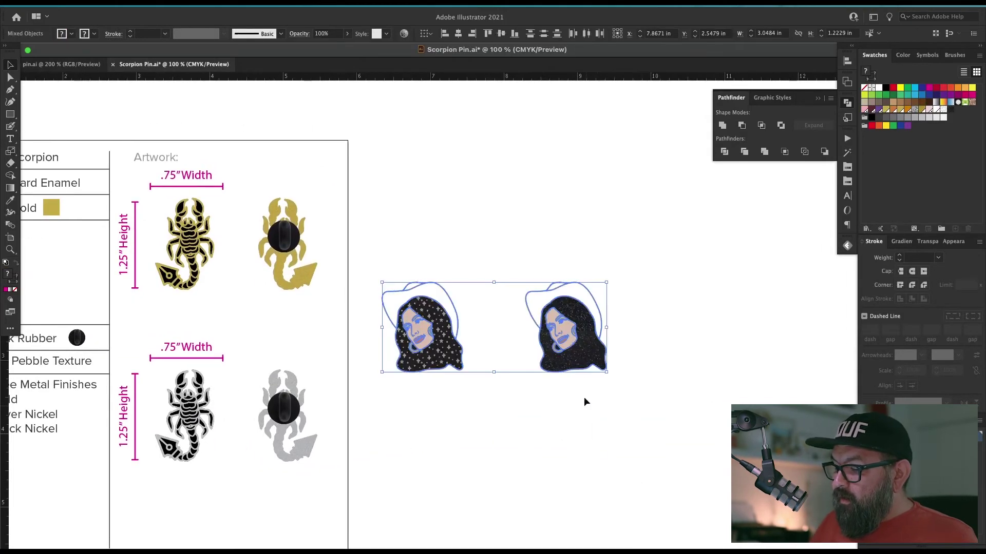
pyautogui.moveTo(580, 359); pyautogui.dragTo(597, 395)
pyautogui.click(716, 359)
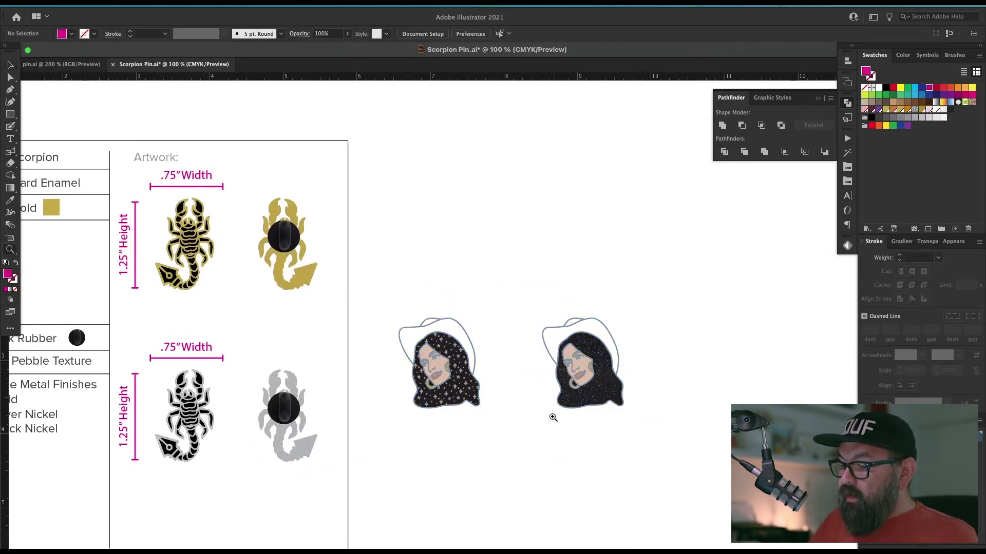
# - Expand the fill and stroke of the pasted star-patterned portrait
pyautogui.moveTo(400, 423); pyautogui.dragTo(512, 423)
pyautogui.moveTo(512, 424); pyautogui.dragTo(520, 489)
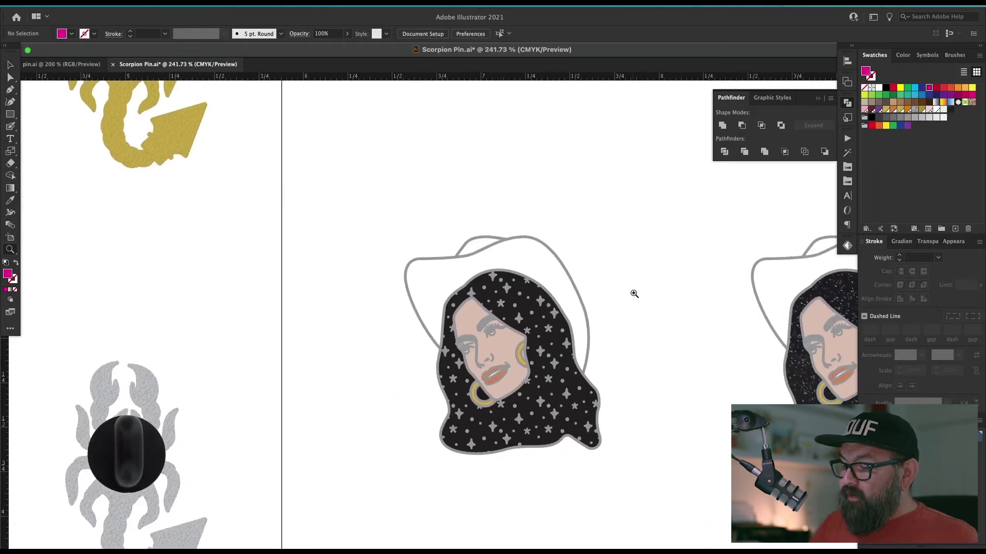
pyautogui.moveTo(634, 290); pyautogui.dragTo(374, 510)
pyautogui.click(124, 4)
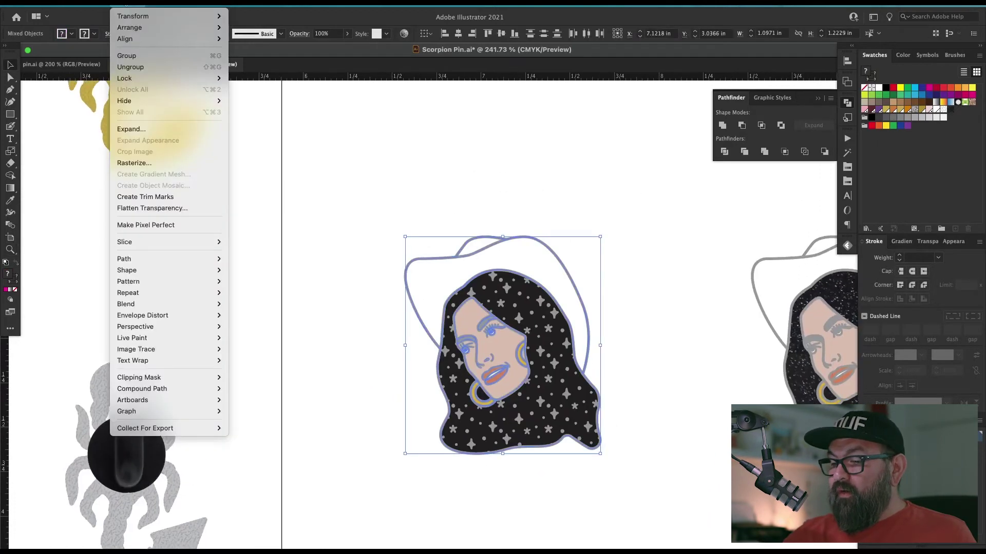
pyautogui.click(161, 129)
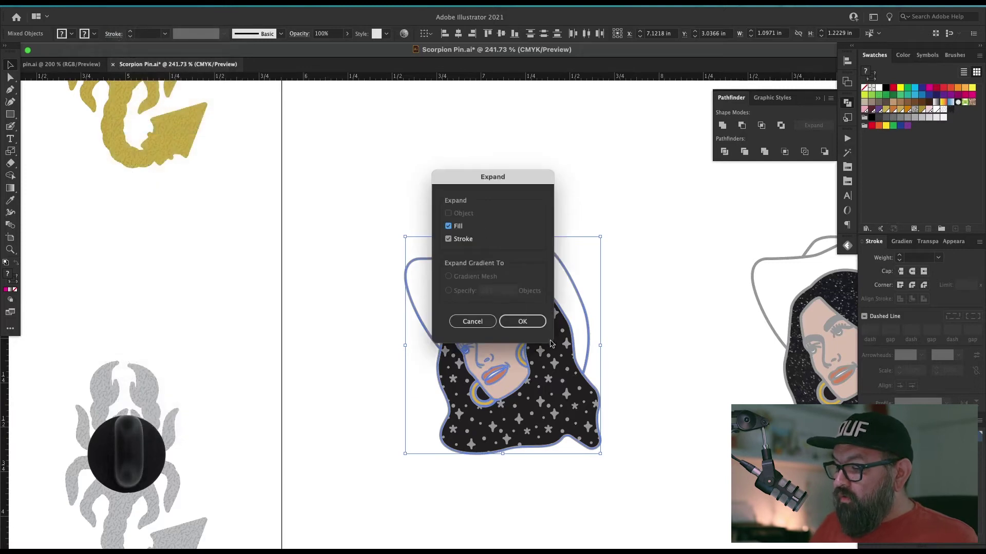
pyautogui.click(541, 322)
pyautogui.click(659, 440)
# - Examine the expanded star-patterned portrait's grouped shapes and outlines
pyautogui.press('a')
pyautogui.moveTo(520, 485); pyautogui.dragTo(426, 484)
pyautogui.moveTo(530, 380); pyautogui.dragTo(677, 414)
pyautogui.press('v')
pyautogui.moveTo(707, 349); pyautogui.dragTo(459, 486)
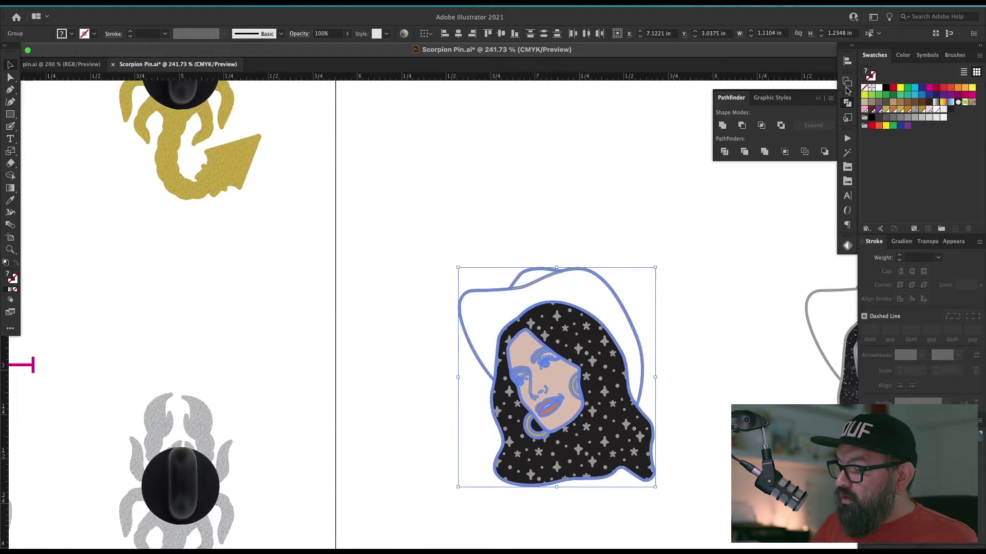
pyautogui.click(697, 291)
pyautogui.press('z')
pyautogui.moveTo(653, 317); pyautogui.dragTo(592, 358)
pyautogui.press('a')
pyautogui.click(590, 358)
pyautogui.click(647, 340)
# - Move the star-patterned portrait onto the gold scorpion's front artwork in the upper artwork set
pyautogui.scroll(-15, 646, 340)
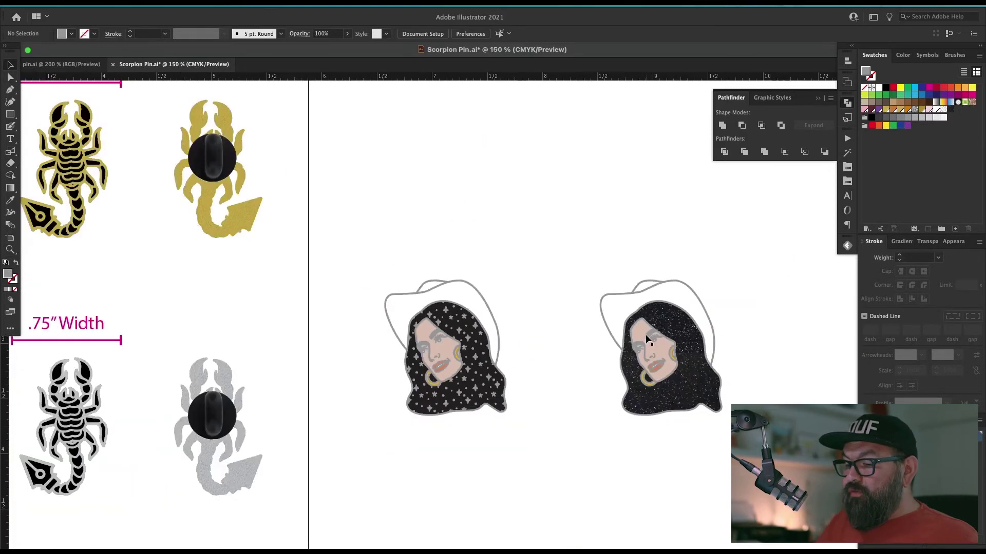
pyautogui.hscroll(-5, 646, 340)
pyautogui.scroll(2, 646, 340)
pyautogui.click(660, 354)
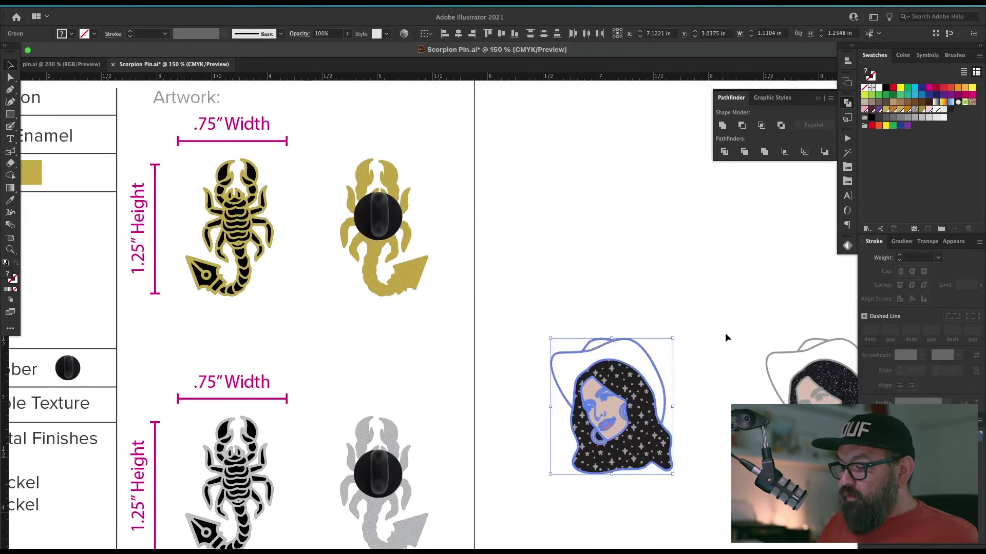
pyautogui.moveTo(661, 443); pyautogui.dragTo(314, 316)
pyautogui.hscroll(-4, 314, 315)
pyautogui.scroll(1, 314, 315)
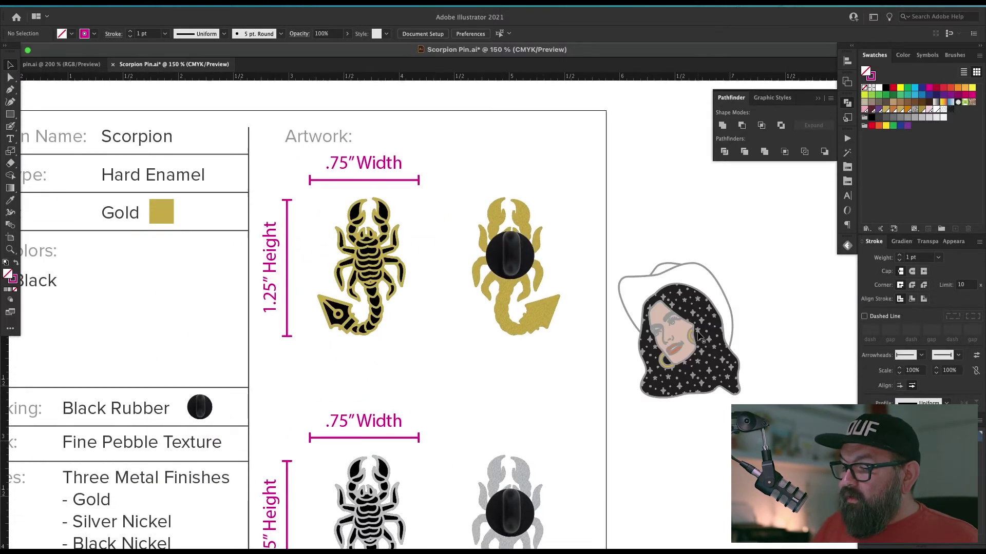
pyautogui.moveTo(700, 338); pyautogui.dragTo(410, 254)
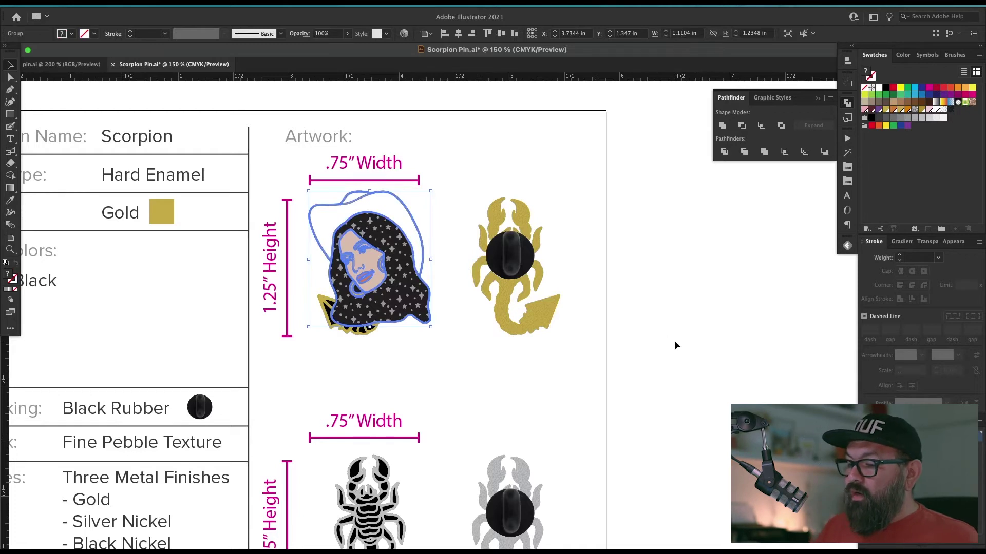
# - Change the upper artwork set's width label to read 1.11" Width
pyautogui.click(627, 321)
pyautogui.press('t')
pyautogui.moveTo(348, 163); pyautogui.dragTo(329, 161)
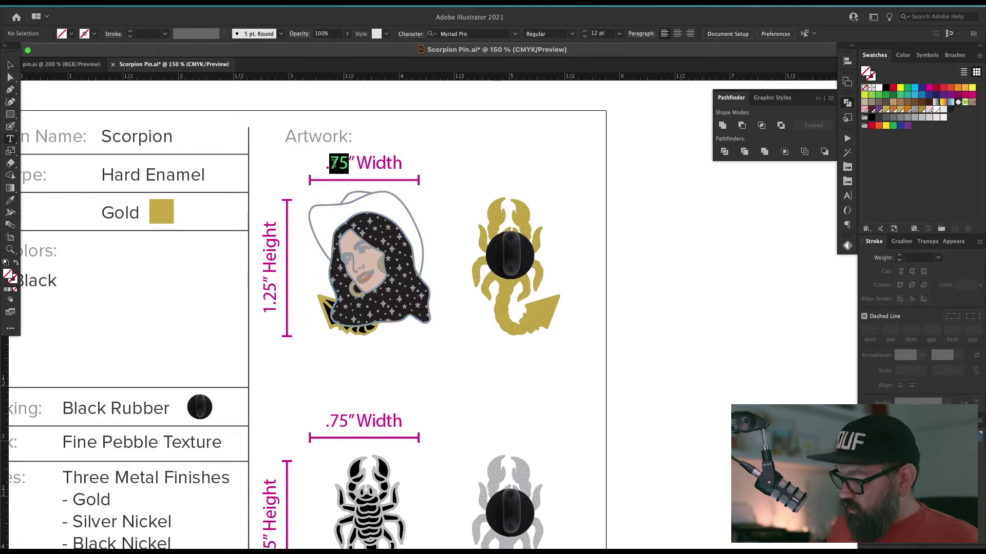
pyautogui.press('BackSpace')
pyautogui.press('BackSpace')
pyautogui.write('1')
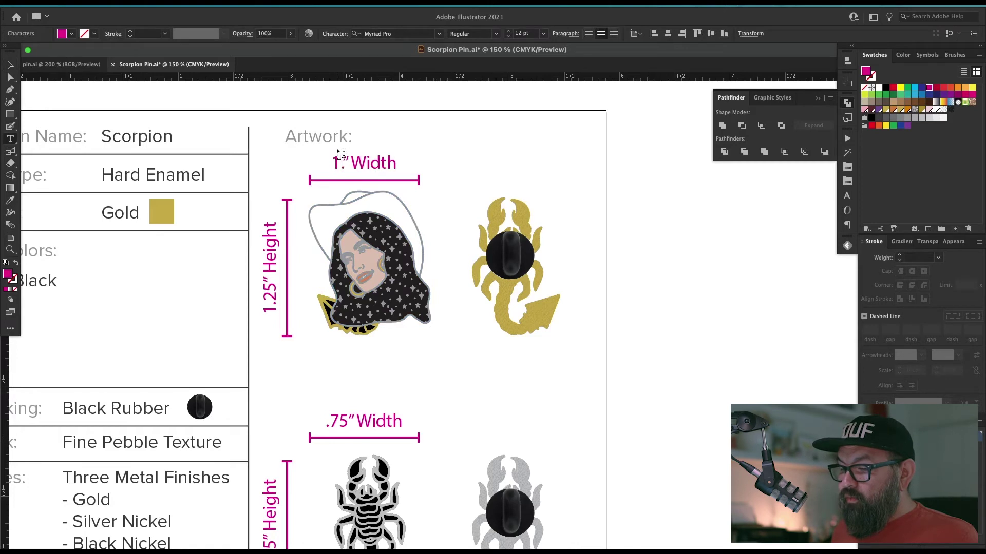
pyautogui.press('BackSpace')
pyautogui.write('.')
pyautogui.write('.11')
pyautogui.press('Escape')
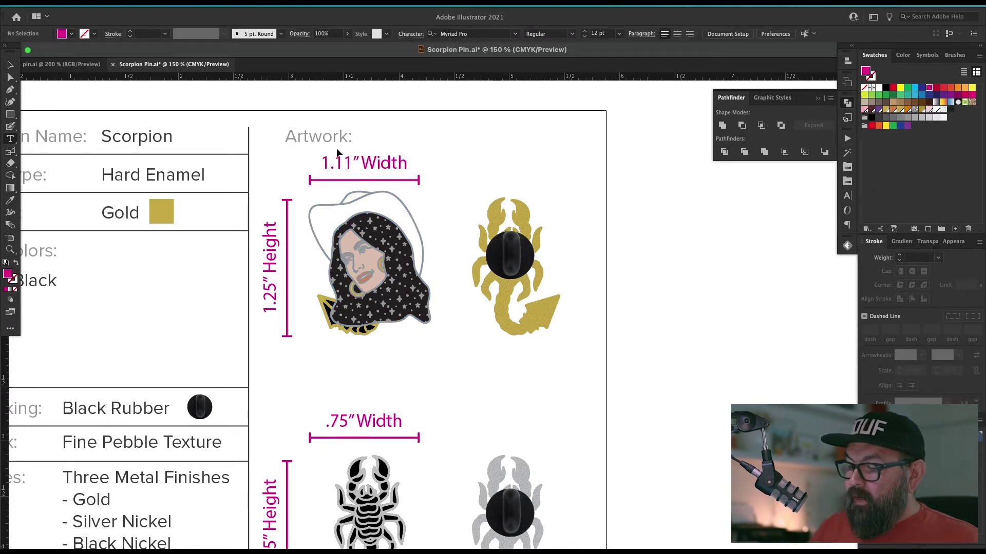
# - Delete the gold scorpion front artwork behind the star-patterned portrait
pyautogui.click(378, 332)
pyautogui.click(433, 380)
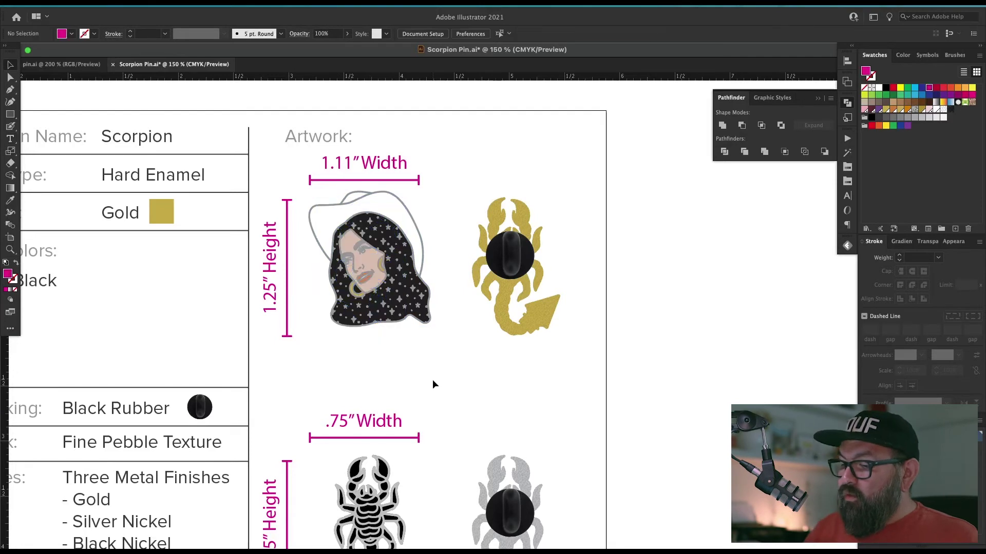
# - Zoom in on the portrait's face and display the PANTONE+ Solid swatch library beside it
pyautogui.hscroll(-5, 672, 299)
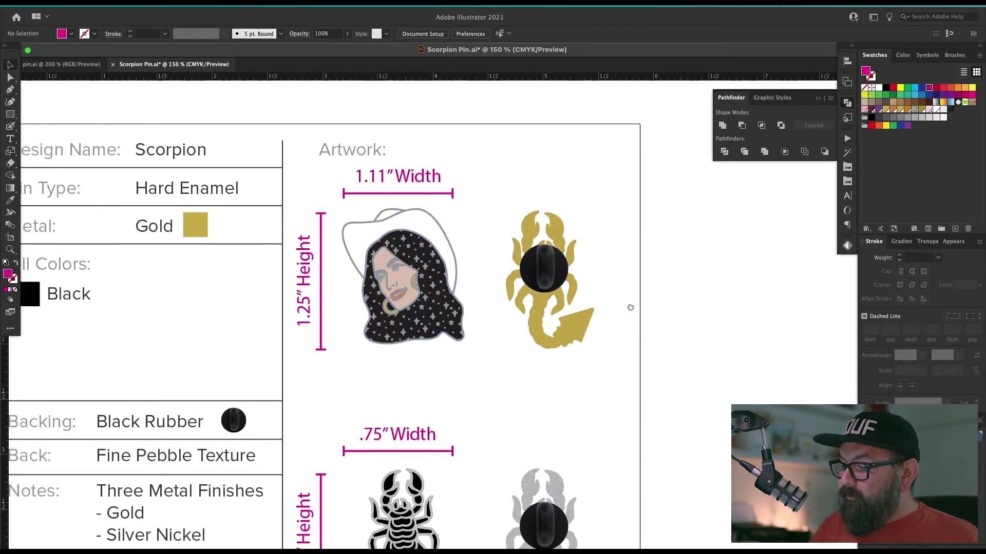
pyautogui.moveTo(629, 425); pyautogui.dragTo(559, 404)
pyautogui.press('z')
pyautogui.moveTo(411, 259); pyautogui.dragTo(801, 236)
pyautogui.click(843, 181)
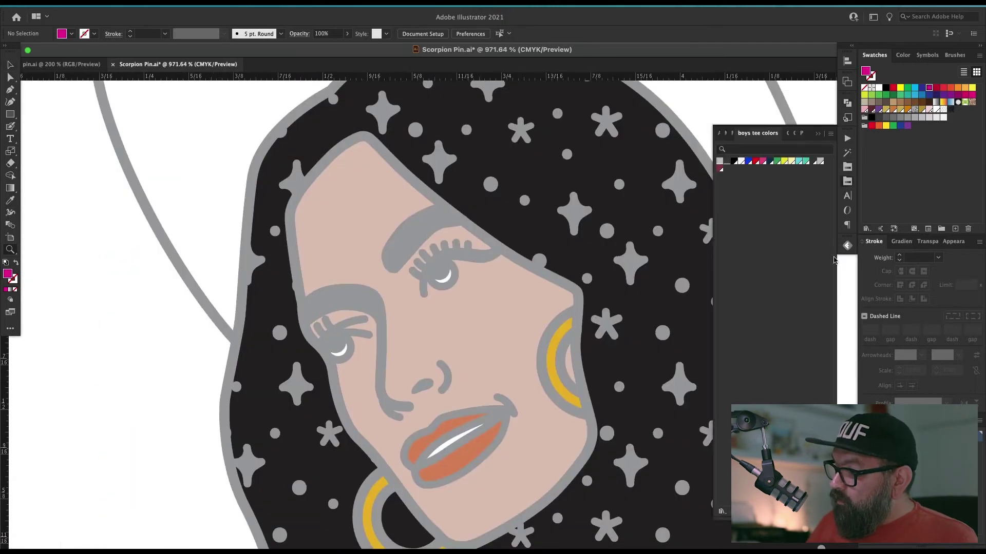
pyautogui.click(846, 167)
# - Recolour the skin, lip and earring fills of the portraits with peach, coral and yellow Pantone swatches, selecting matching fills with the Magic Wand
pyautogui.moveTo(643, 389); pyautogui.dragTo(598, 366)
pyautogui.press('y')
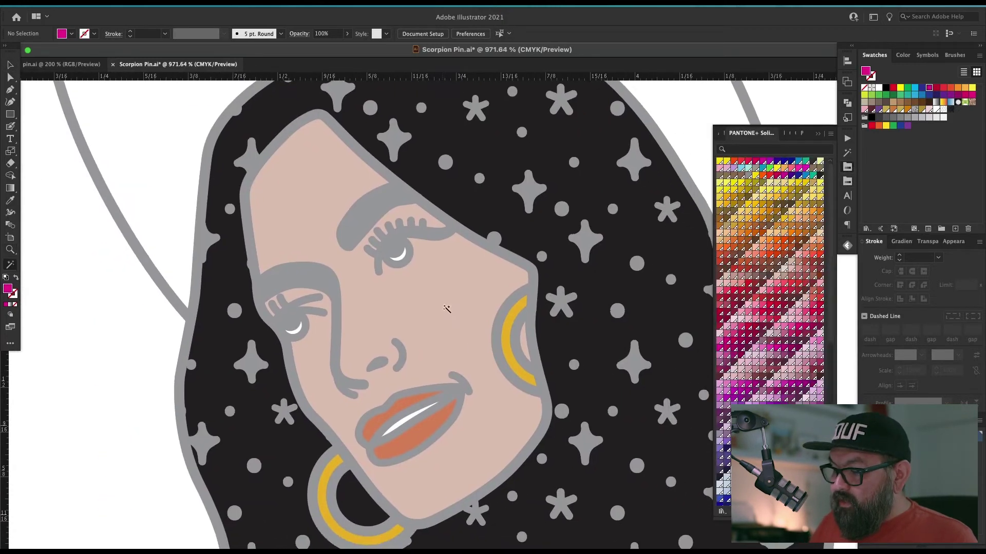
pyautogui.click(448, 310)
pyautogui.scroll(-5, 760, 441)
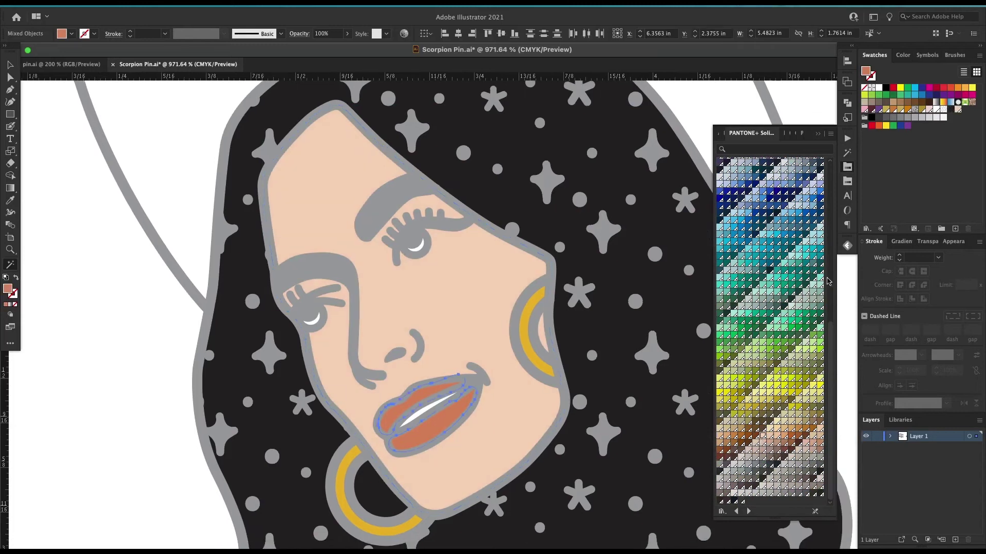
pyautogui.scroll(5, 777, 209)
pyautogui.click(790, 245)
pyautogui.click(775, 213)
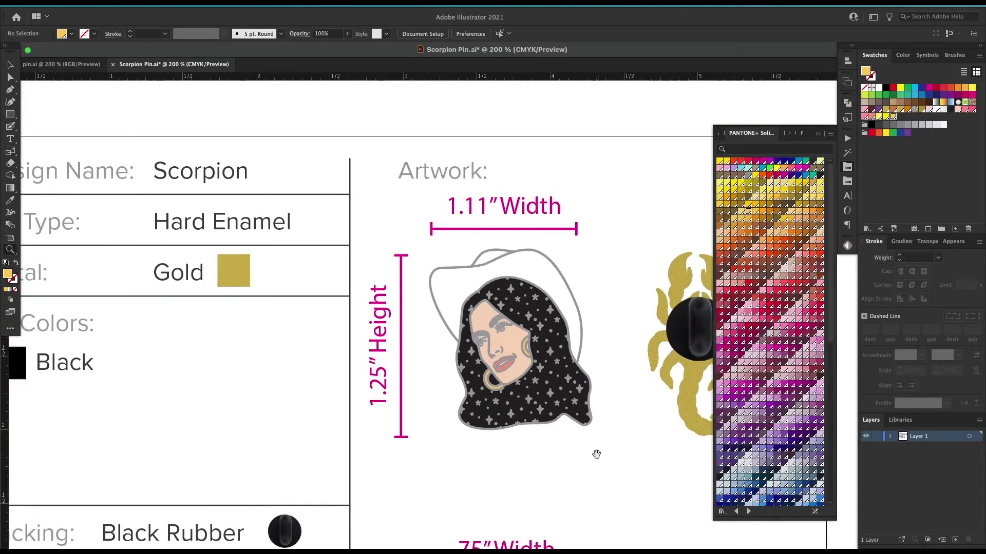
# - Expand the glitter-haired portrait beside the artboard into editable shapes
pyautogui.moveTo(596, 455); pyautogui.dragTo(531, 481)
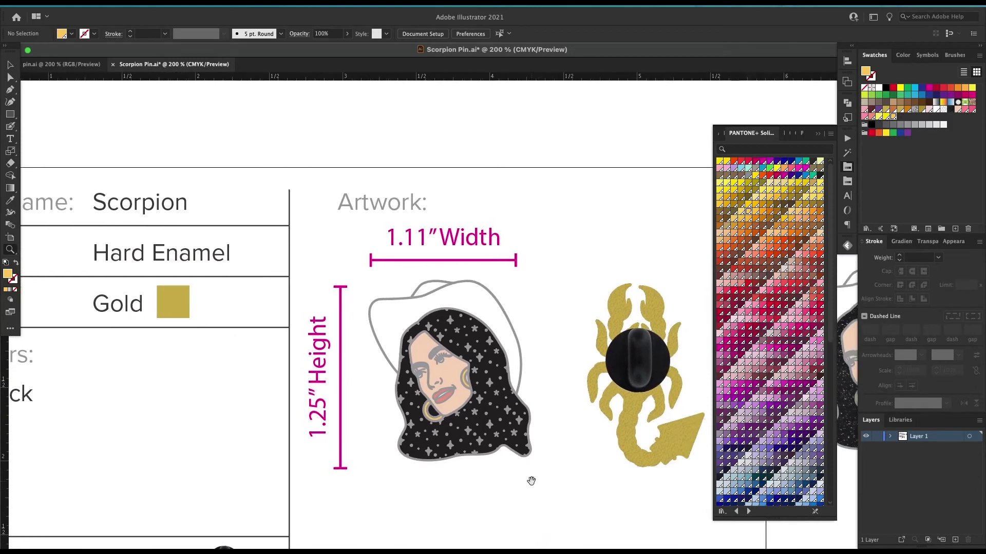
pyautogui.press('space')
pyautogui.moveTo(608, 486); pyautogui.dragTo(269, 479)
pyautogui.press('v')
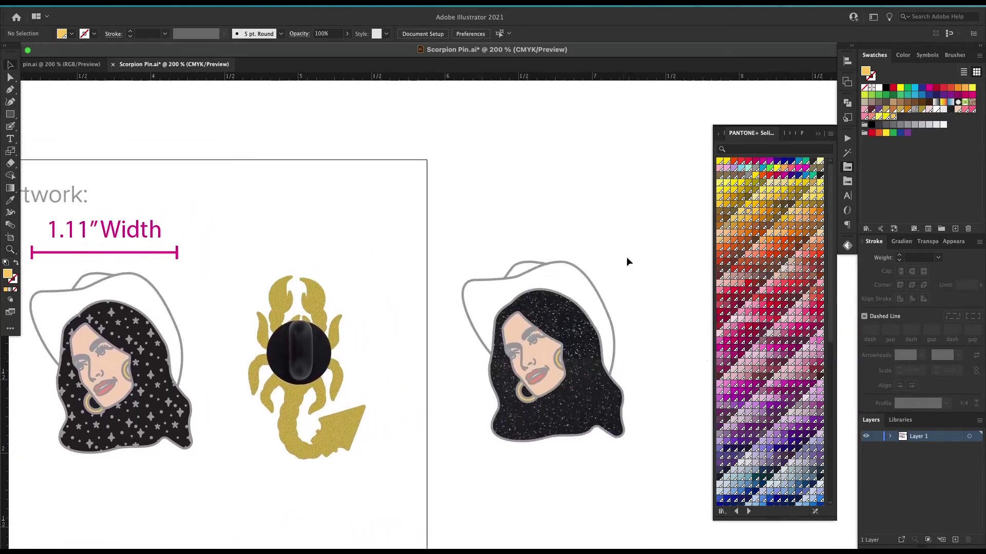
pyautogui.moveTo(633, 242); pyautogui.dragTo(556, 358)
pyautogui.click(125, 4)
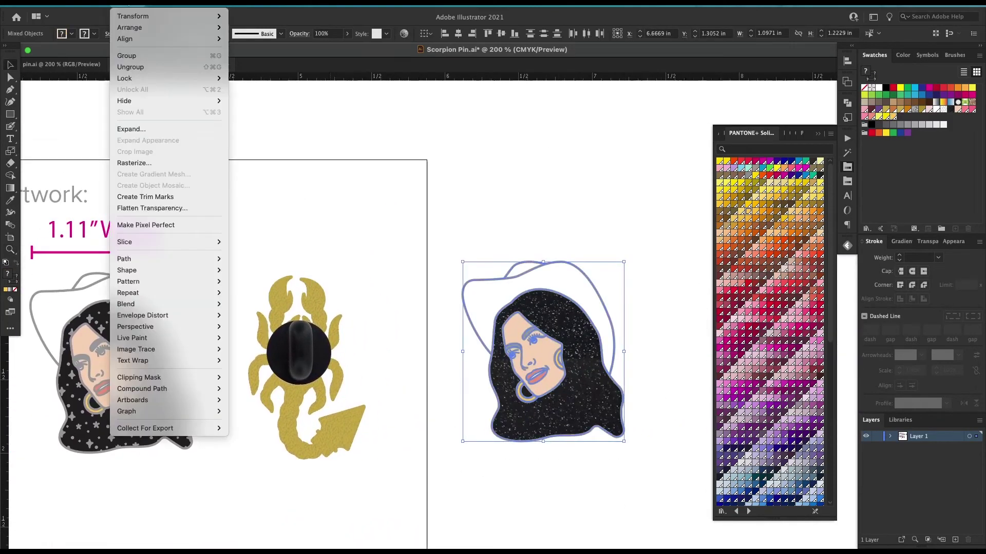
pyautogui.click(158, 129)
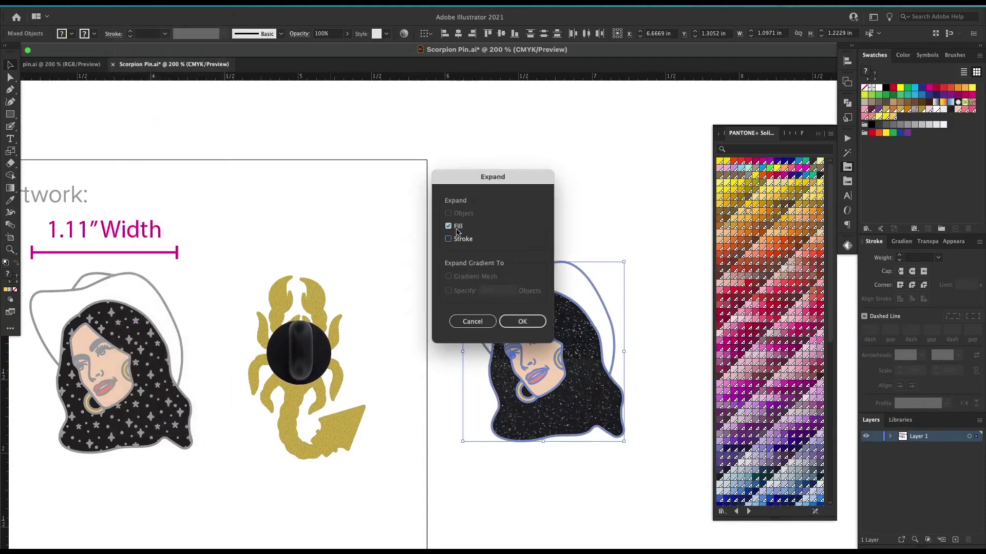
pyautogui.click(523, 322)
pyautogui.click(648, 466)
# - Select all grey outlines and stars in both portraits with the Magic Wand and fill them with the gold metal swatch
pyautogui.press('y')
pyautogui.moveTo(515, 474); pyautogui.dragTo(549, 481)
pyautogui.moveTo(297, 383); pyautogui.dragTo(523, 333)
pyautogui.moveTo(216, 276); pyautogui.dragTo(308, 277)
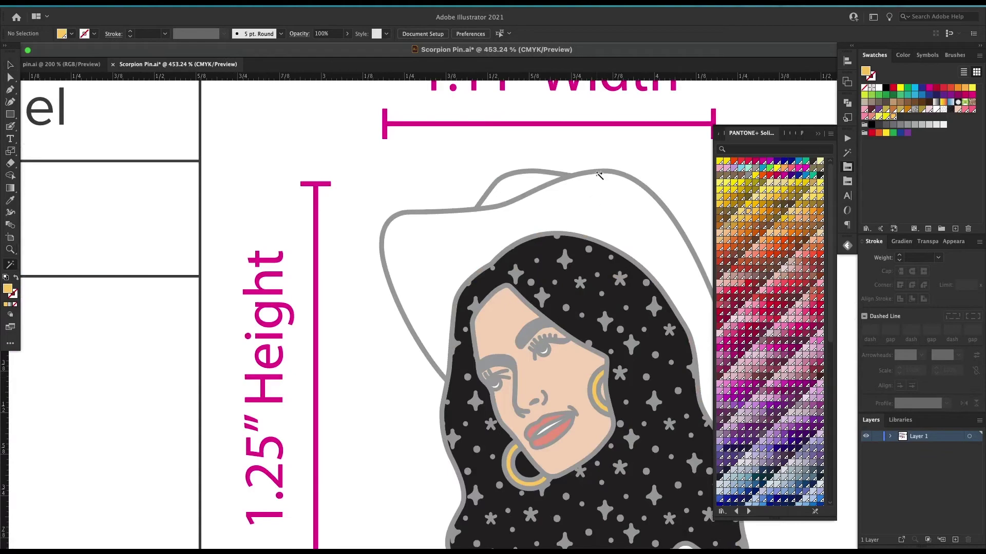
pyautogui.click(599, 179)
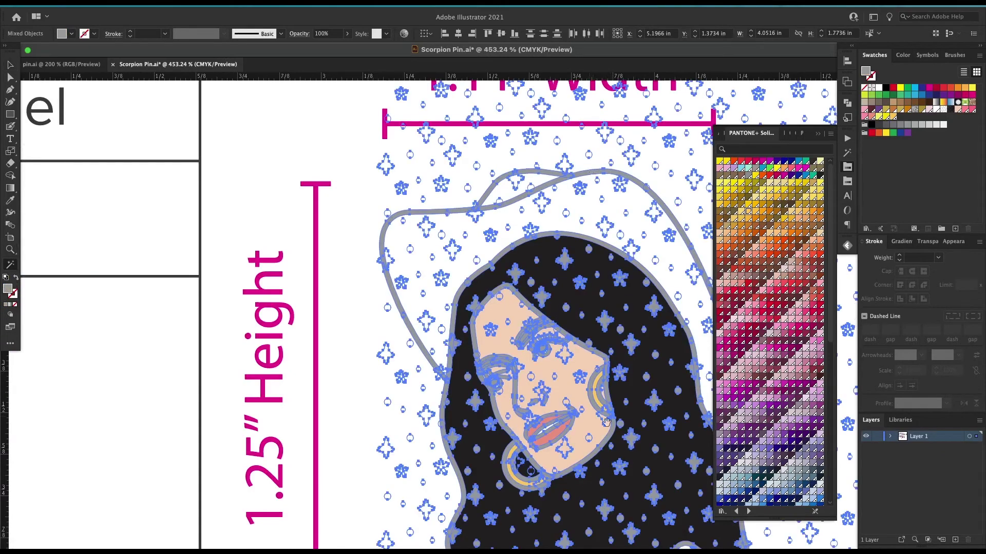
pyautogui.moveTo(611, 407); pyautogui.dragTo(461, 438)
pyautogui.moveTo(594, 433); pyautogui.dragTo(542, 427)
pyautogui.press('super+h')
pyautogui.moveTo(511, 470)
pyautogui.mouseDown()
pyautogui.moveTo(537, 463)
pyautogui.moveTo(519, 477)
pyautogui.mouseUp()
pyautogui.press('i')
pyautogui.moveTo(436, 422); pyautogui.dragTo(706, 386)
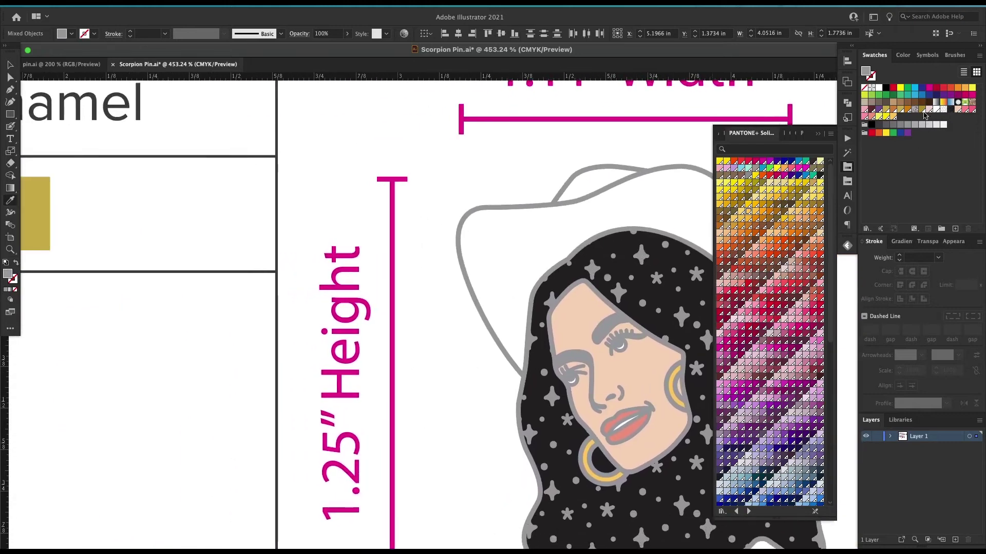
pyautogui.click(887, 109)
pyautogui.moveTo(588, 412); pyautogui.dragTo(436, 409)
pyautogui.press('super+minus')
pyautogui.press('super+minus')
pyautogui.scroll(-3, 434, 409)
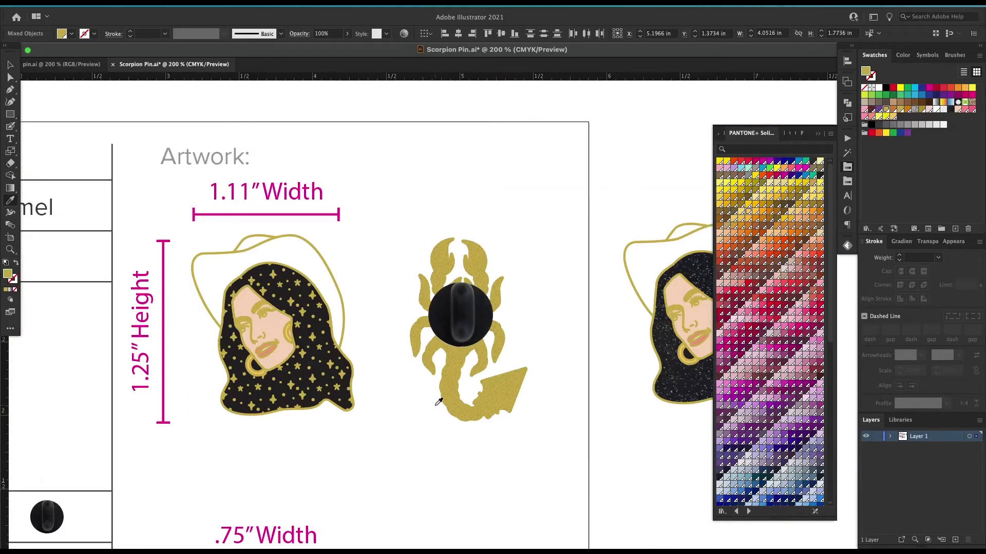
pyautogui.keyDown('super'); pyautogui.click(434, 409); pyautogui.keyUp('super')
# - Select the yellow earring fills with the Magic Wand and recolour them with a muted Pantone swatch
pyautogui.press('z')
pyautogui.moveTo(243, 331); pyautogui.dragTo(488, 218)
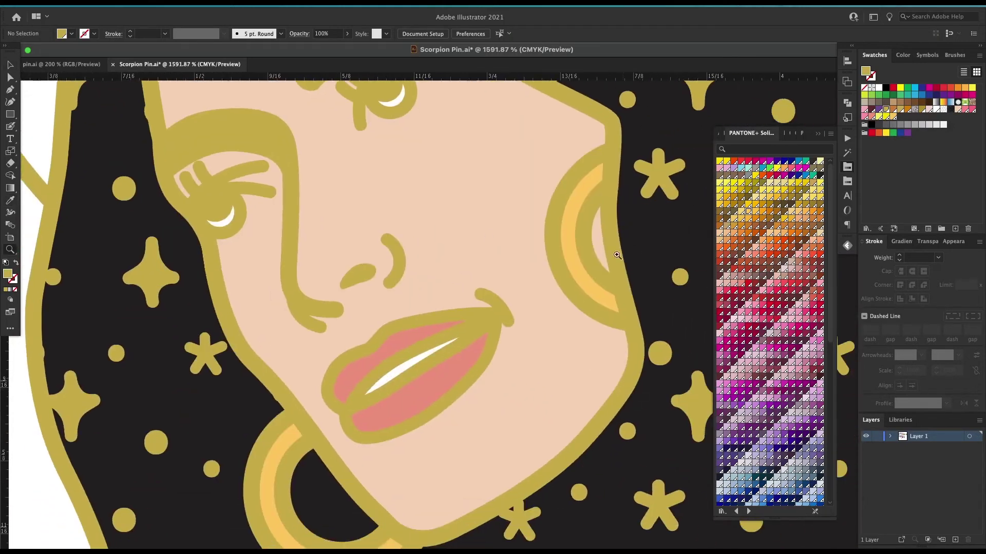
pyautogui.press('y')
pyautogui.click(589, 284)
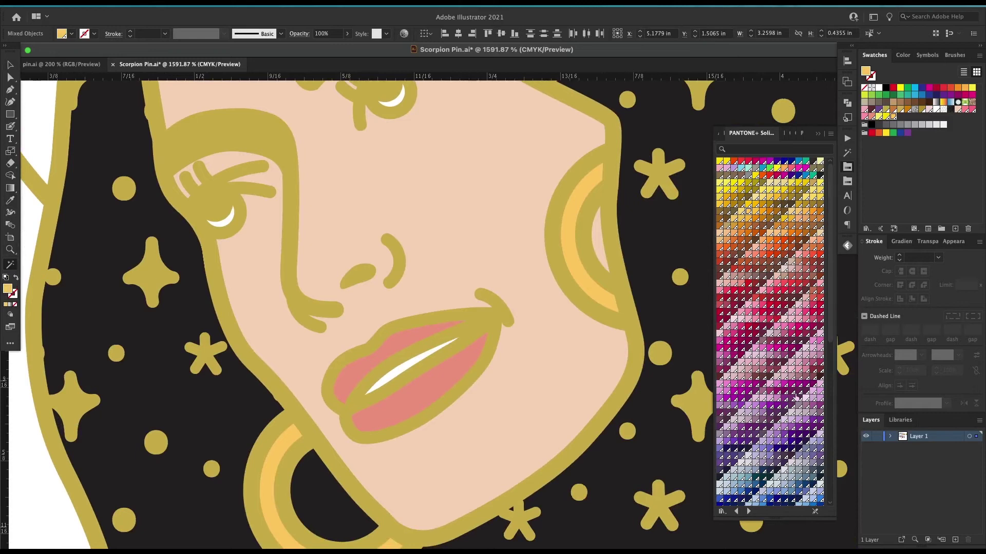
pyautogui.moveTo(826, 332); pyautogui.dragTo(808, 499)
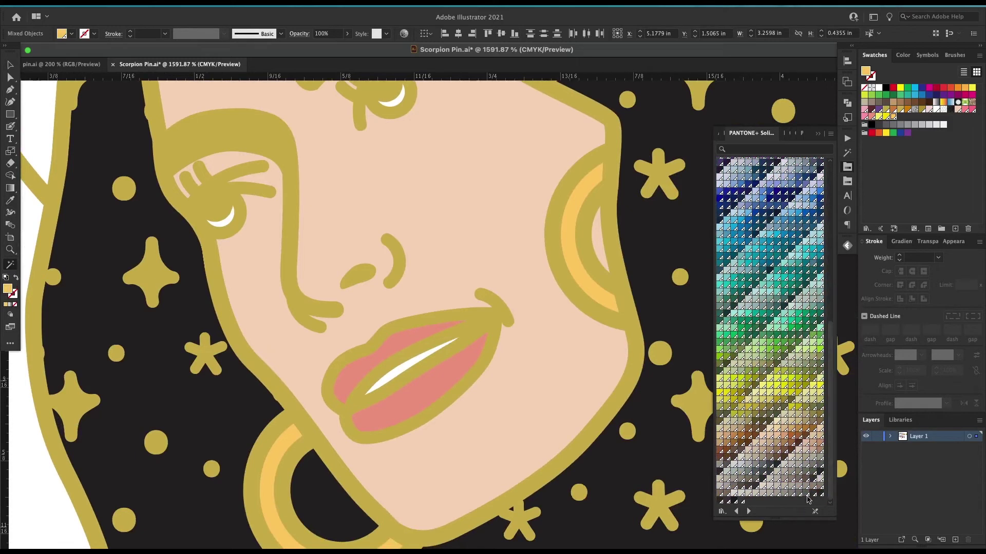
pyautogui.click(802, 462)
pyautogui.hotkey('ctrl', 'shift', 'a')
pyautogui.hotkey('ctrl', '0')
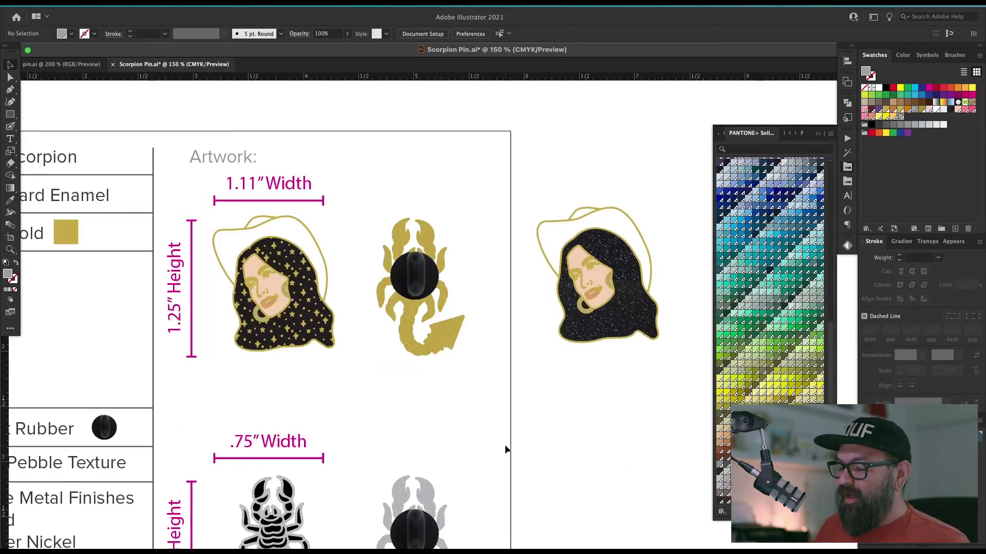
# - Move the glitter-haired portrait down beside the lower artwork set
pyautogui.moveTo(522, 424); pyautogui.dragTo(484, 405)
pyautogui.moveTo(639, 156); pyautogui.dragTo(497, 342)
pyautogui.moveTo(574, 324); pyautogui.dragTo(617, 473)
pyautogui.hscroll(-4, 462, 359)
# - Set the height of the lower artwork set's vertical dimension line to 1.25 in
pyautogui.click(328, 358)
pyautogui.click(318, 360)
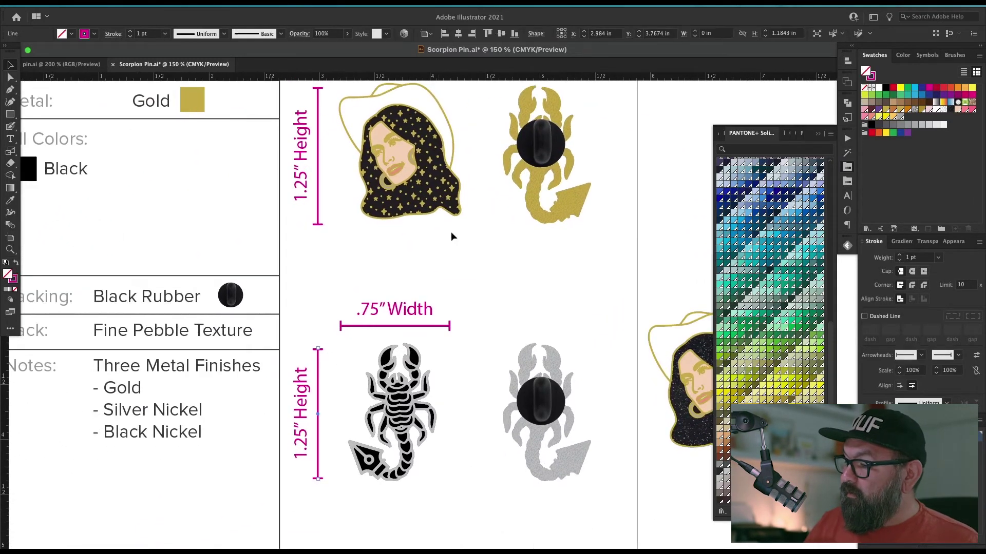
pyautogui.click(793, 33)
pyautogui.write('1')
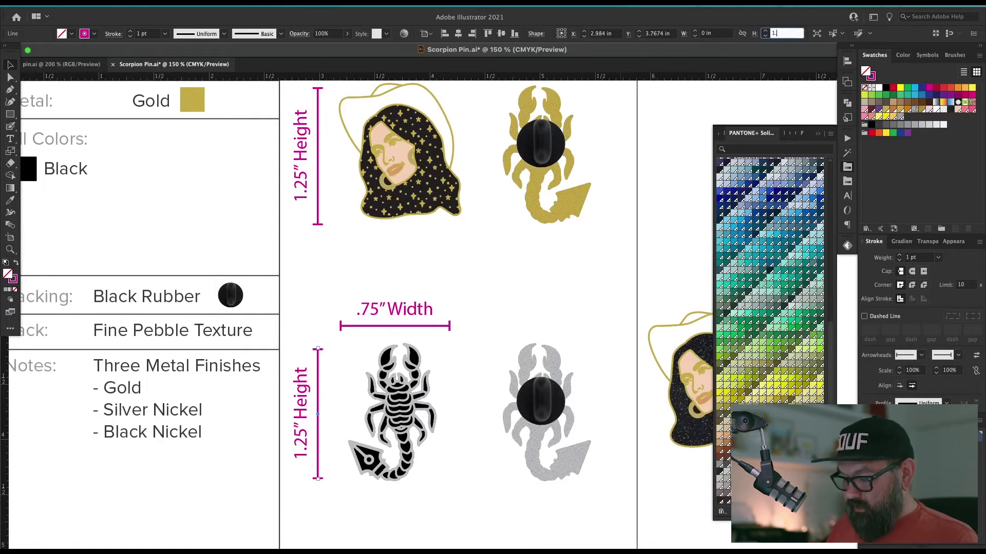
pyautogui.write('.25')
pyautogui.press('Return')
pyautogui.press('super+shift+a')
# - Delete the silver scorpion's front artwork and put the glitter-haired portrait in its place
pyautogui.click(410, 410)
pyautogui.press('Delete')
pyautogui.hscroll(3, 632, 433)
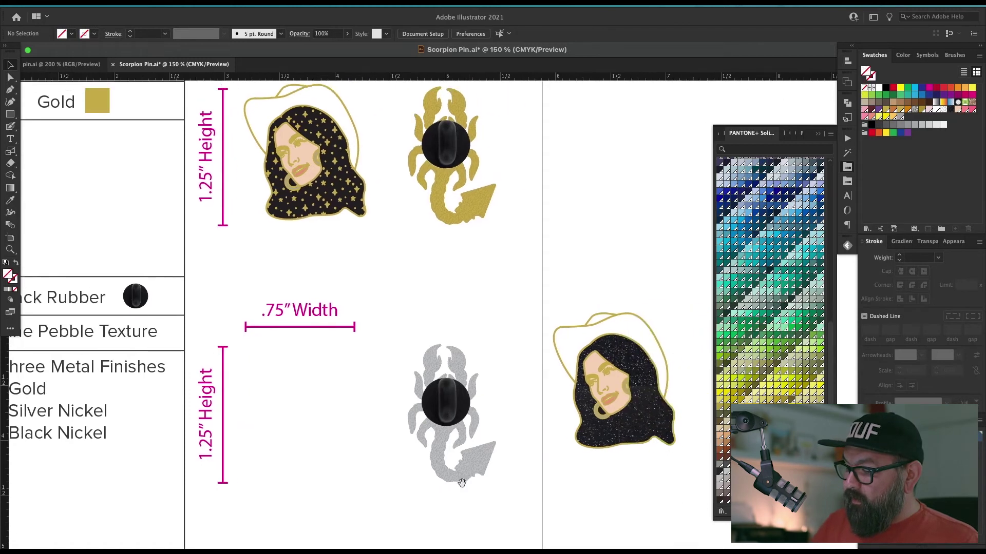
pyautogui.moveTo(665, 379); pyautogui.dragTo(322, 419)
pyautogui.click(522, 413)
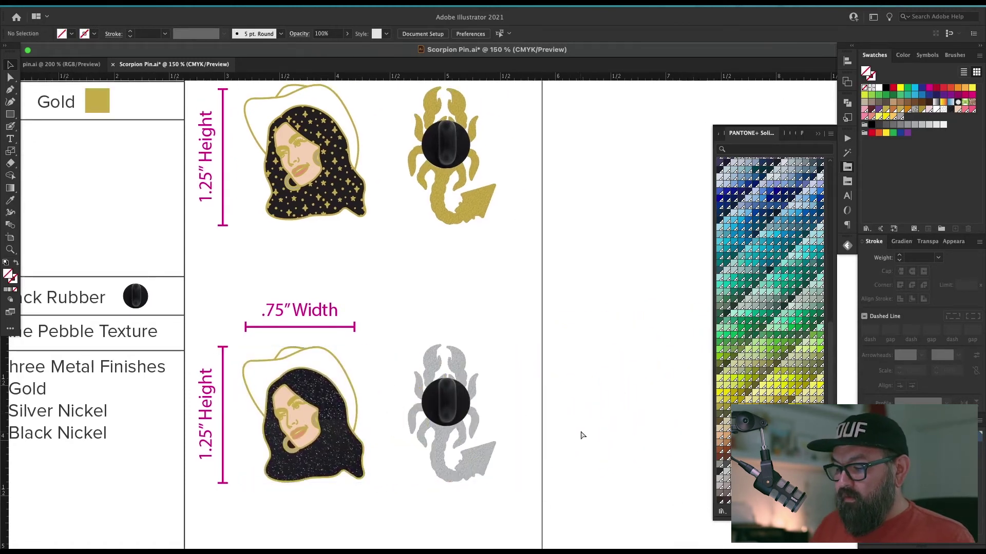
# - Move the gold and silver scorpion backs off the artboard, leaving their black rubber clutches in place
pyautogui.hscroll(-5, 579, 435)
pyautogui.scroll(2, 579, 436)
pyautogui.click(556, 488)
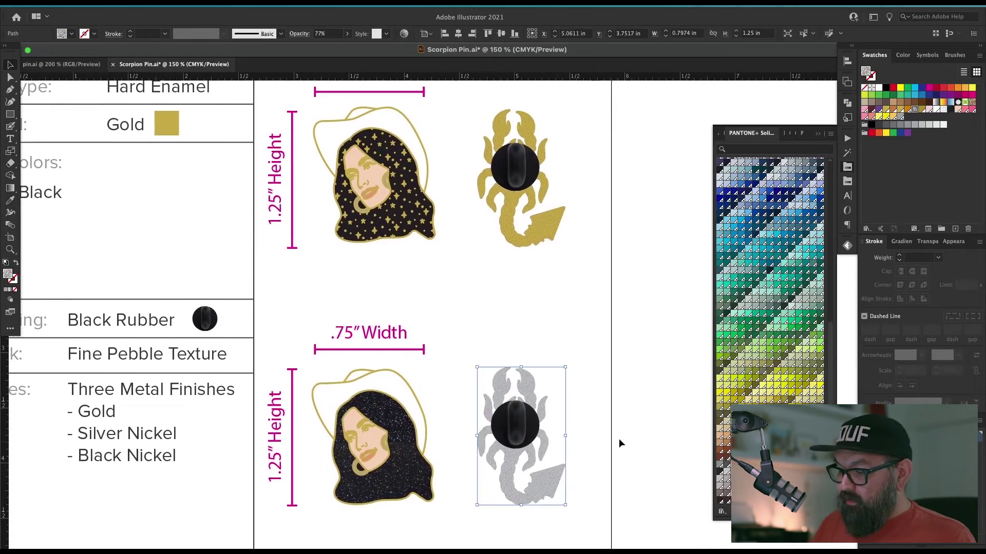
pyautogui.moveTo(517, 454); pyautogui.dragTo(541, 441)
pyautogui.scroll(4, 565, 405)
pyautogui.hscroll(3, 565, 406)
pyautogui.click(575, 378)
pyautogui.press('a')
pyautogui.moveTo(481, 341); pyautogui.dragTo(670, 331)
pyautogui.press('super+minus')
pyautogui.press('super+minus')
pyautogui.press('super+minus')
pyautogui.click(673, 378)
pyautogui.moveTo(487, 305); pyautogui.dragTo(644, 315)
pyautogui.moveTo(557, 221); pyautogui.dragTo(586, 343)
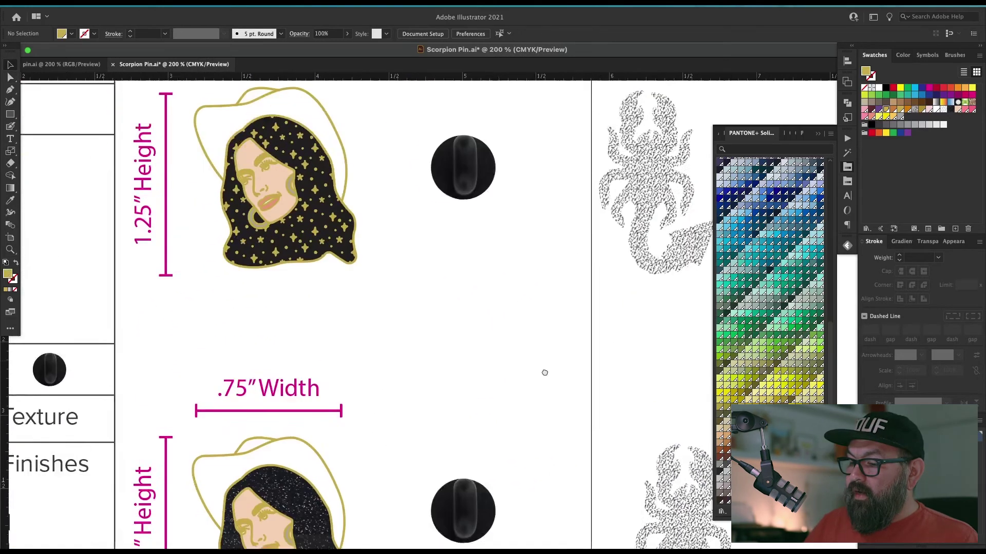
# - Duplicate the star-haired portrait over the upper rubber clutch and mirror the copy horizontally
pyautogui.scroll(2, 515, 303)
pyautogui.hscroll(-1, 514, 303)
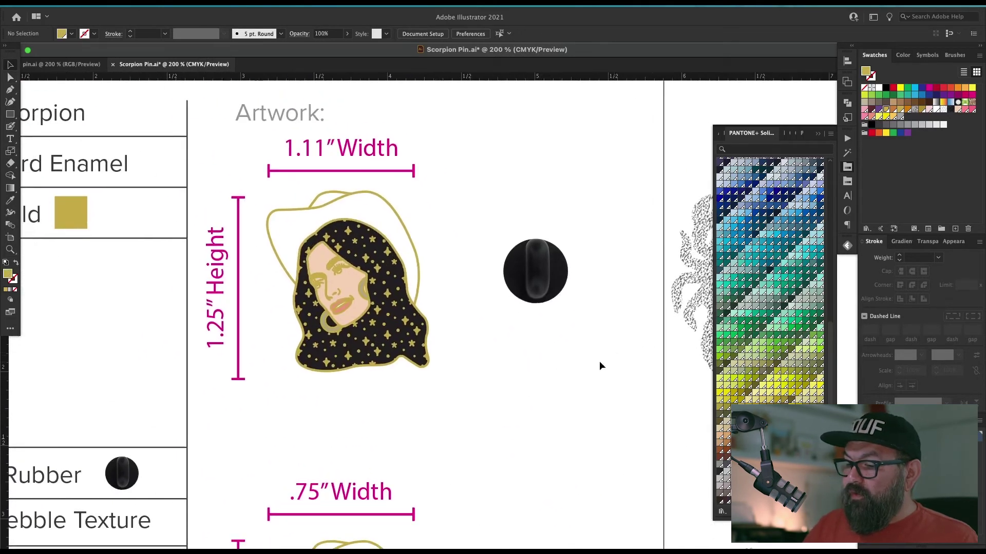
pyautogui.moveTo(401, 221); pyautogui.dragTo(300, 399)
pyautogui.moveTo(360, 245); pyautogui.dragTo(559, 241)
pyautogui.press('o')
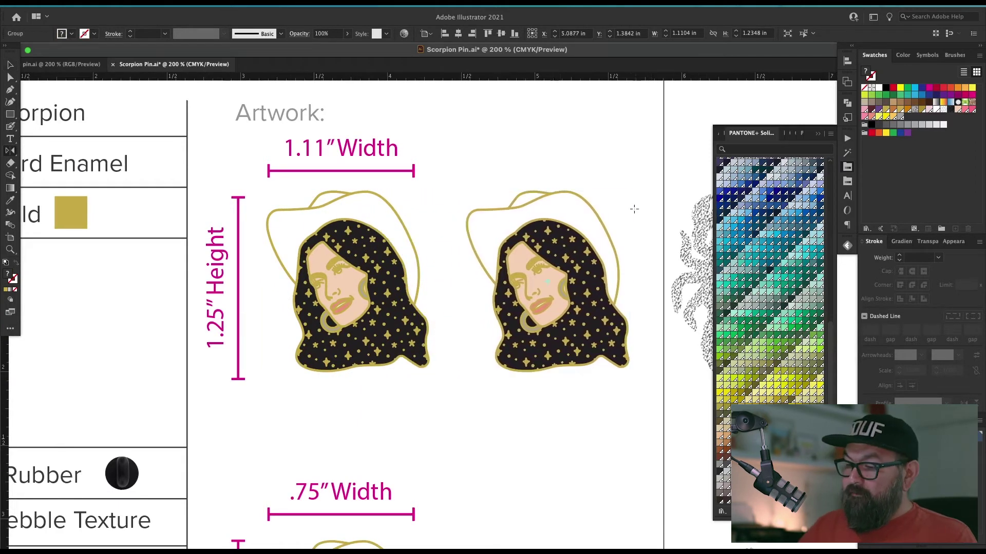
pyautogui.moveTo(633, 209); pyautogui.dragTo(475, 156)
# - Unite the mirrored portrait into one silhouette and give it the scorpion back's gold pebble texture
pyautogui.click(847, 103)
pyautogui.click(765, 152)
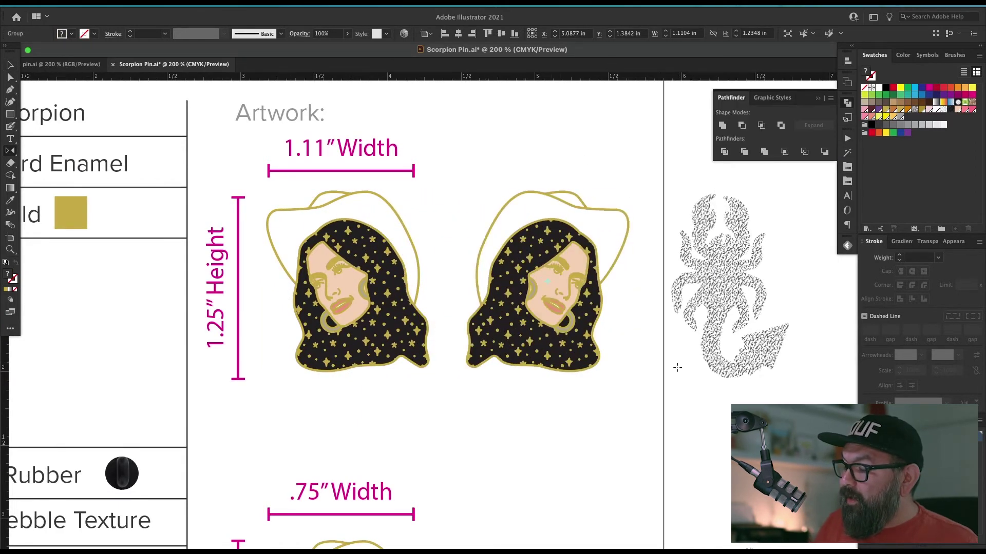
pyautogui.press('v')
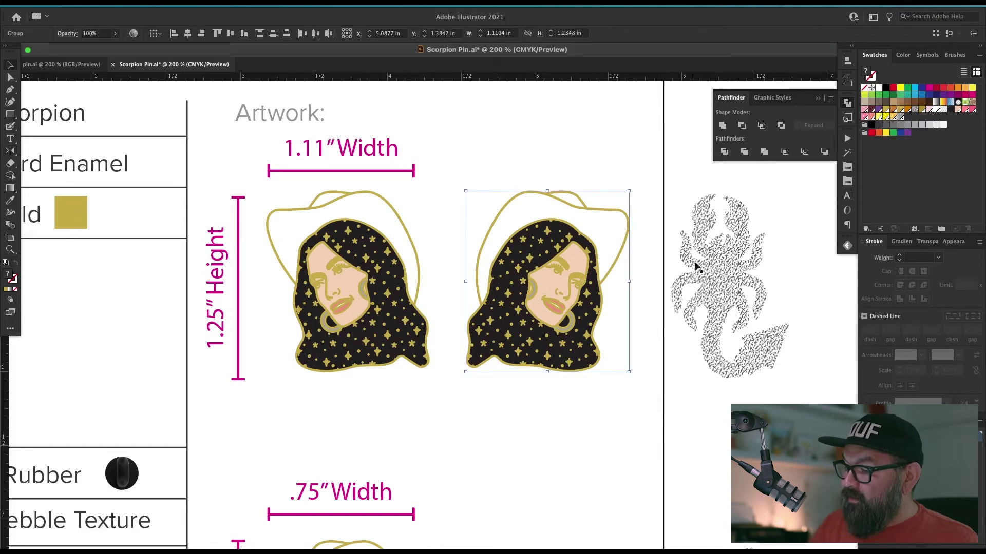
pyautogui.click(723, 126)
pyautogui.press('i')
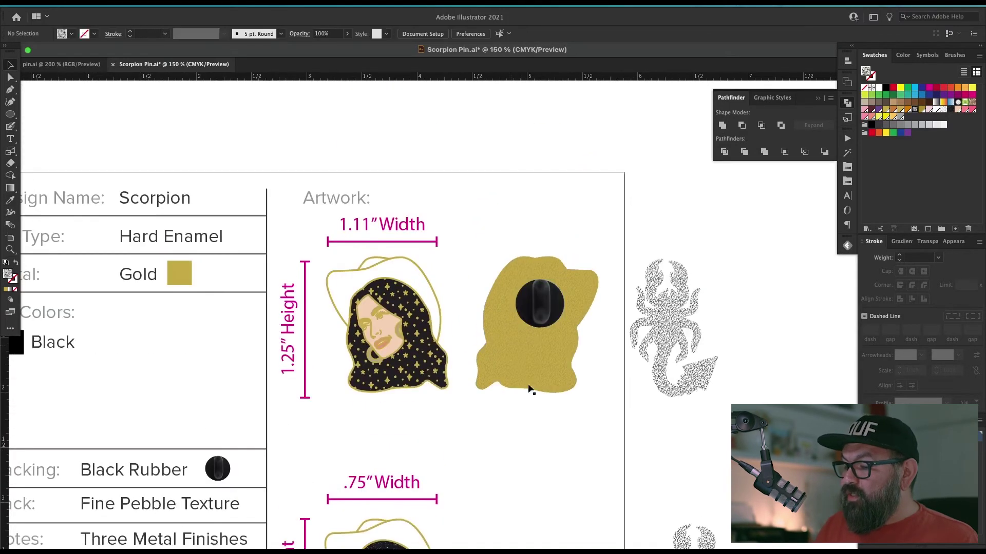
# - Try a second rubber clutch low on the gold back, delete it, and move the remaining clutch slightly down
pyautogui.click(557, 308)
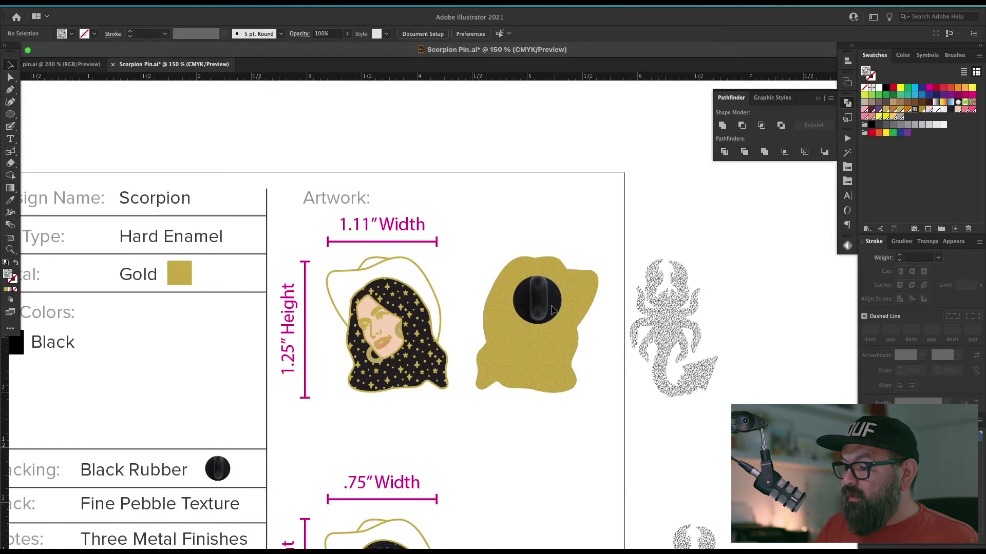
pyautogui.click(590, 425)
pyautogui.scroll(-2, 596, 360)
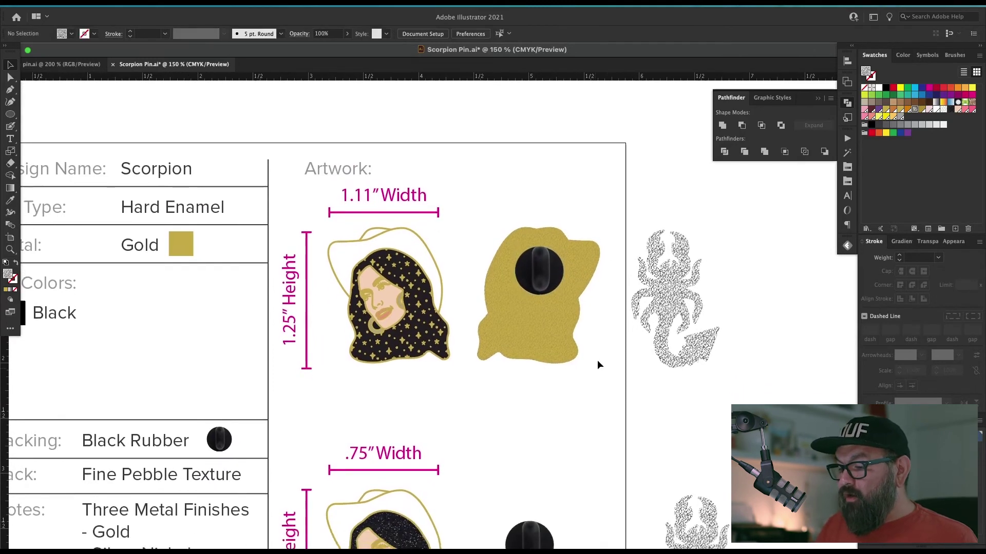
pyautogui.moveTo(539, 274); pyautogui.dragTo(537, 330)
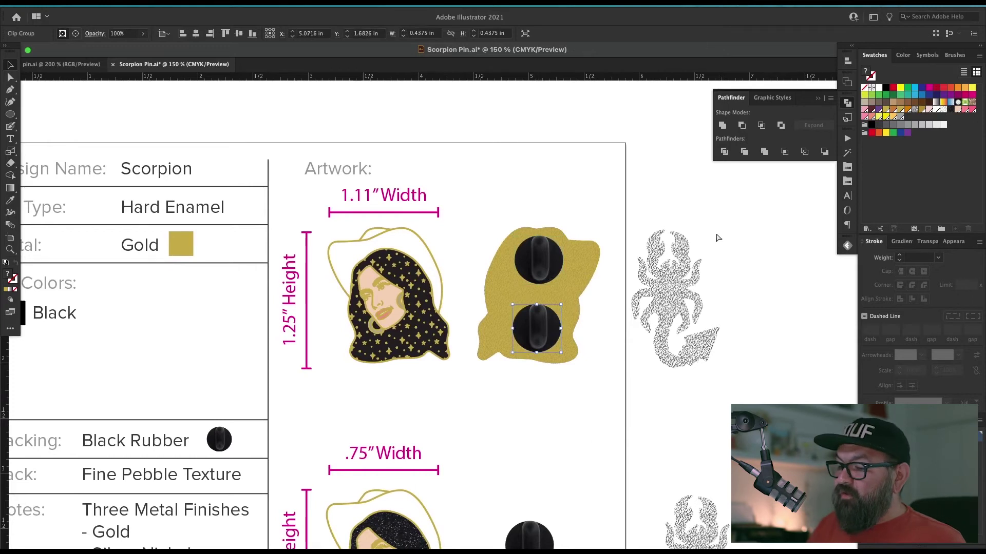
pyautogui.press('Delete')
pyautogui.moveTo(537, 270); pyautogui.dragTo(537, 287)
# - Delete the upper scorpion back lying outside the artboard
pyautogui.click(702, 290)
pyautogui.press('a')
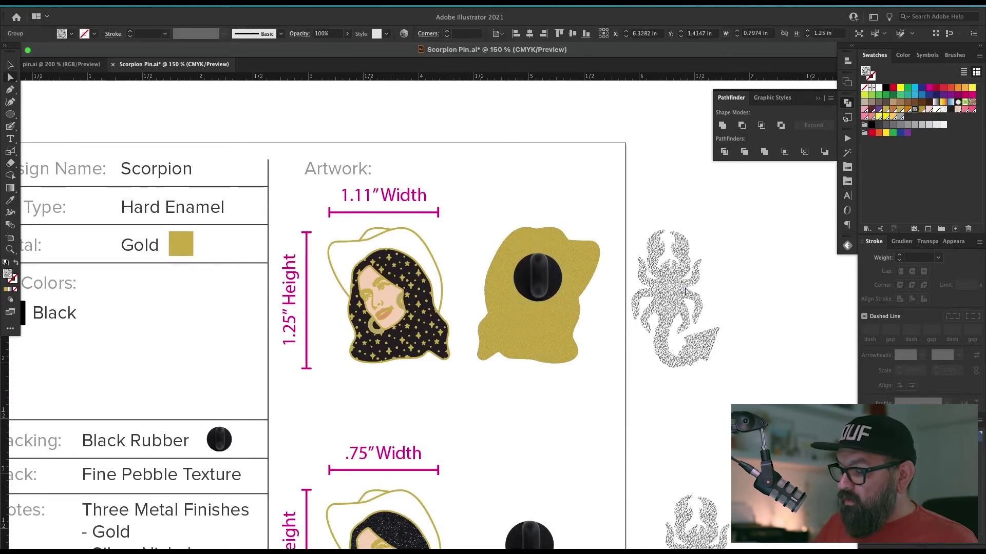
pyautogui.press('Delete')
pyautogui.press('v')
pyautogui.moveTo(685, 287); pyautogui.dragTo(722, 179)
# - Copy the gold textured back silhouette to the lower artwork set and reposition the rubber clutch on it
pyautogui.moveTo(601, 226); pyautogui.dragTo(602, 486)
pyautogui.press('super+c')
pyautogui.press('super+b')
pyautogui.press('i')
pyautogui.click(445, 133)
pyautogui.click(449, 127)
pyautogui.press('super+shift+a')
pyautogui.press('v')
pyautogui.moveTo(704, 400); pyautogui.dragTo(698, 417)
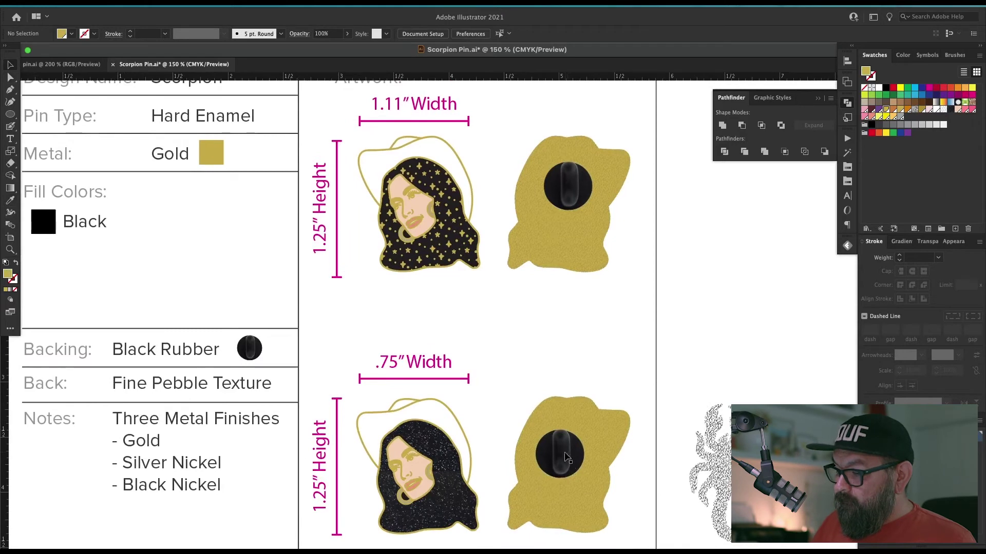
pyautogui.moveTo(563, 458); pyautogui.dragTo(571, 453)
# - Delete the remaining silver scorpion back outside the artboard
pyautogui.click(686, 346)
pyautogui.moveTo(716, 353); pyautogui.dragTo(709, 326)
pyautogui.click(735, 399)
pyautogui.press('Delete')
# - Paste the NQ skull logo, move it beside the artboard and enlarge it
pyautogui.moveTo(482, 363); pyautogui.dragTo(561, 418)
pyautogui.moveTo(621, 355); pyautogui.dragTo(605, 326)
pyautogui.moveTo(655, 397); pyautogui.dragTo(600, 332)
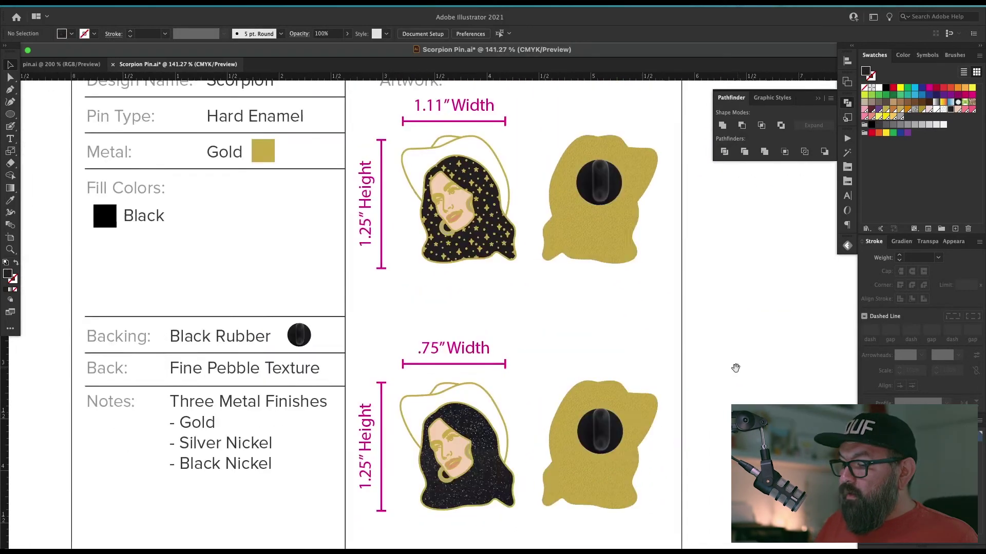
pyautogui.moveTo(726, 368); pyautogui.dragTo(657, 458)
pyautogui.hotkey('ctrl', 'v')
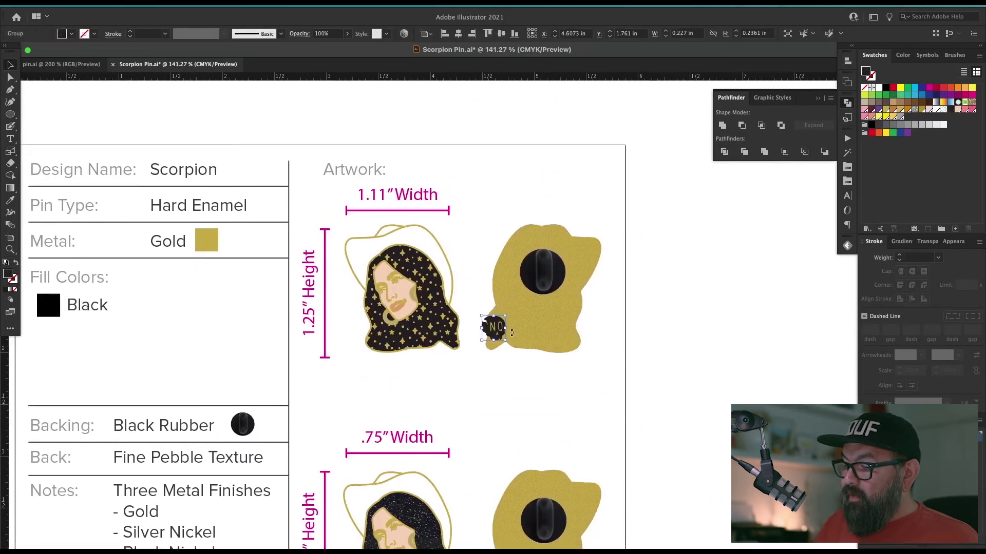
pyautogui.moveTo(495, 330); pyautogui.dragTo(625, 359)
pyautogui.press('s')
pyautogui.moveTo(651, 325); pyautogui.dragTo(672, 298)
pyautogui.press('v')
pyautogui.moveTo(635, 360); pyautogui.dragTo(734, 345)
pyautogui.click(704, 336)
# - Add the artist's social handle as text and place it directly beneath the skull logo
pyautogui.press('z')
pyautogui.press('t')
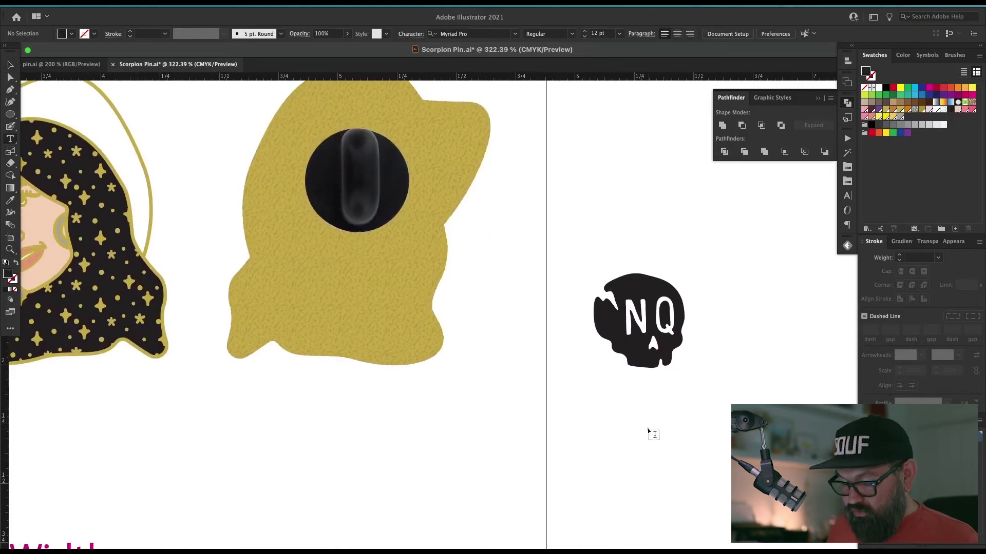
pyautogui.click(648, 428)
pyautogui.write('@nick')
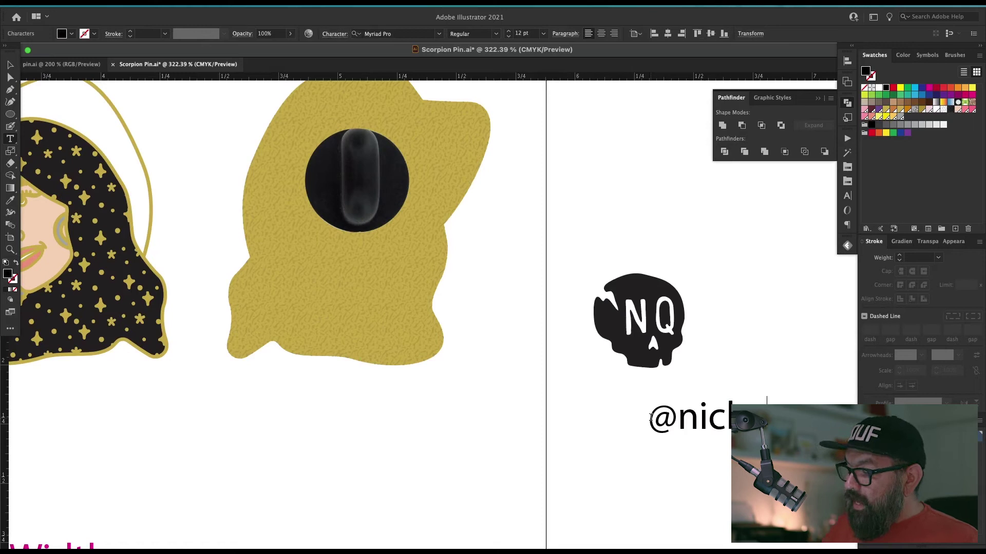
pyautogui.press('Escape')
pyautogui.moveTo(740, 403); pyautogui.dragTo(676, 377)
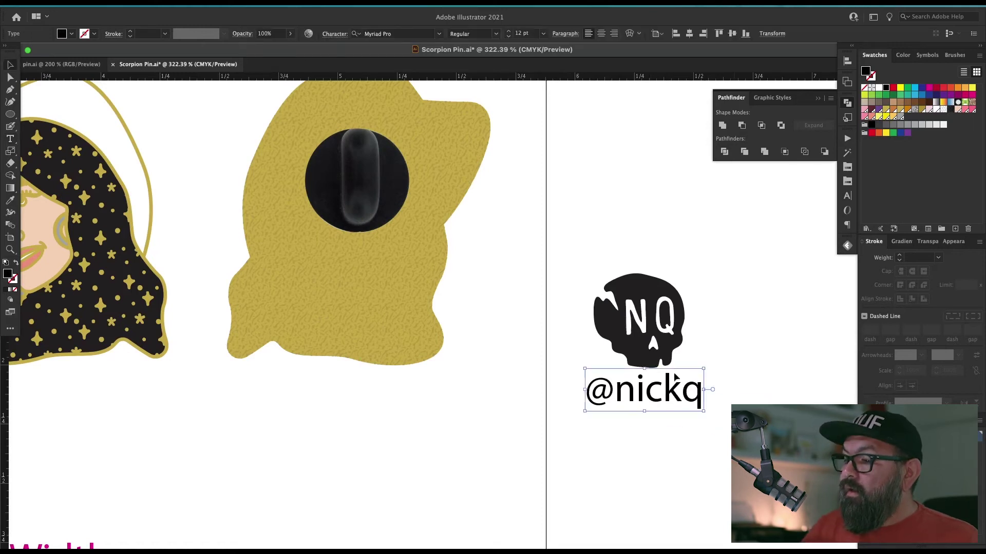
# - Set the handle text in Helvetica Bold and retype its letters in capitals
pyautogui.click(360, 34)
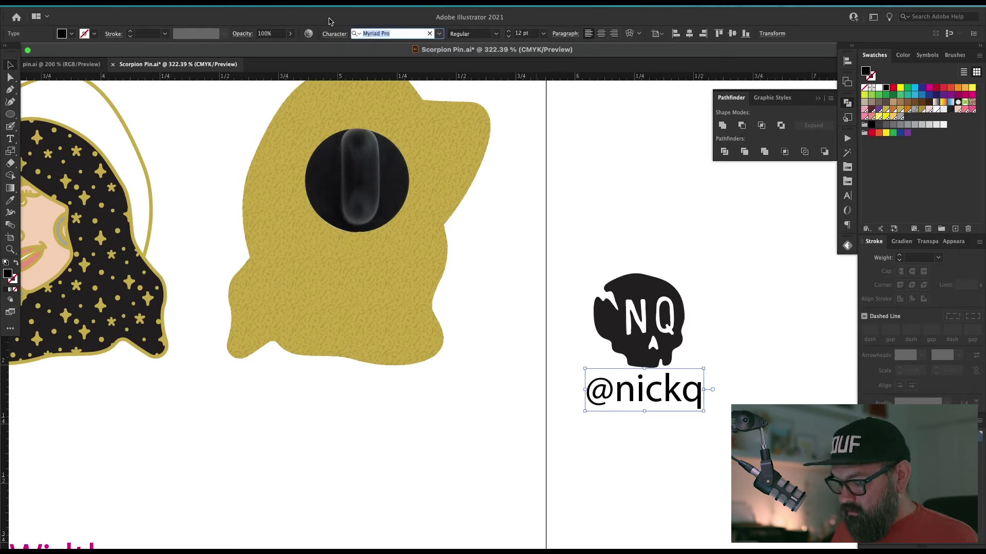
pyautogui.write('hel')
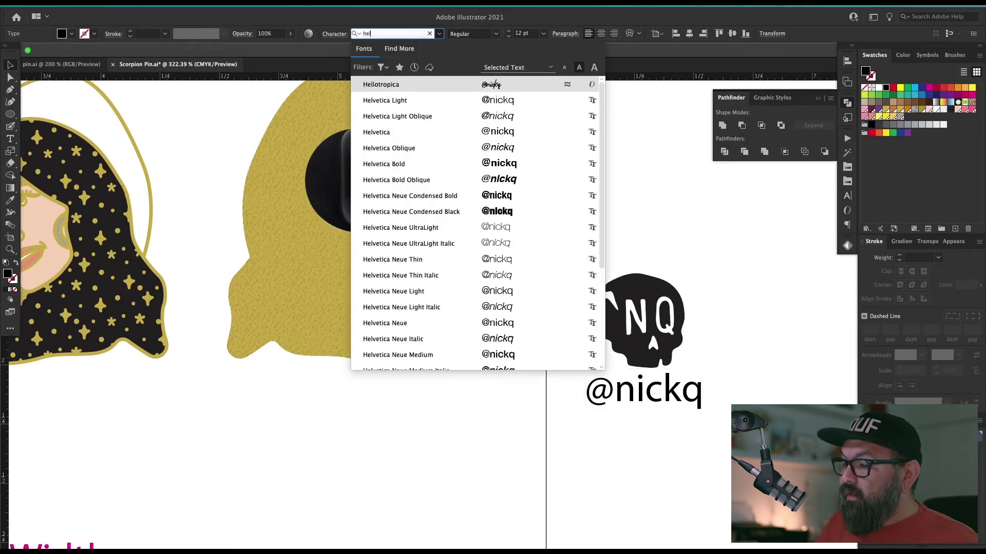
pyautogui.click(516, 164)
pyautogui.click(662, 431)
pyautogui.press('t')
pyautogui.moveTo(624, 390); pyautogui.dragTo(812, 379)
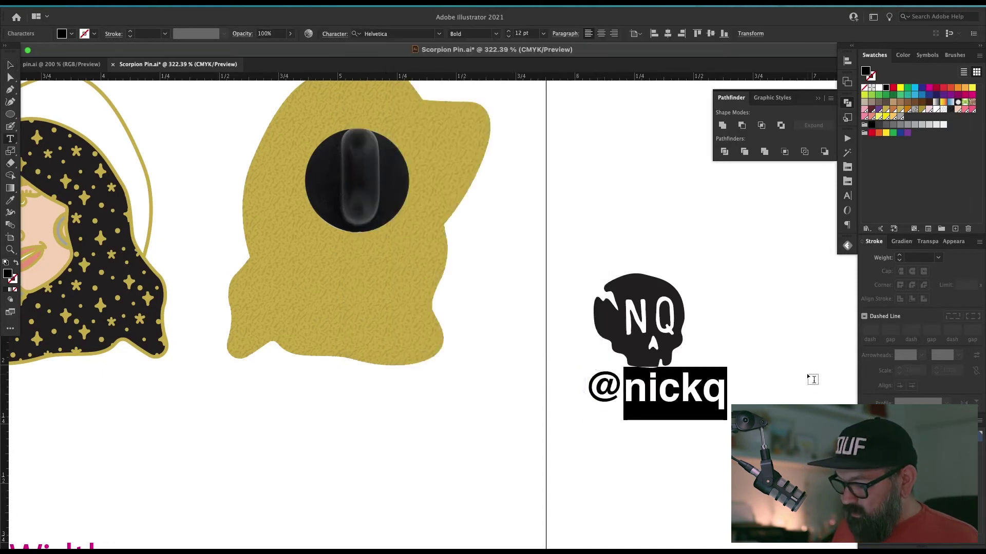
pyautogui.write('NICKQ')
pyautogui.press('Escape')
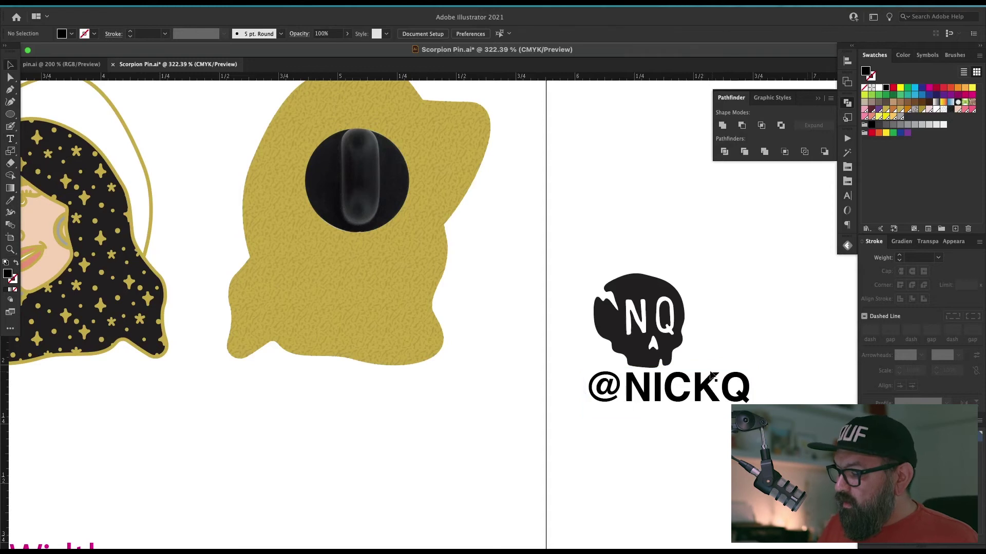
# - Scale the handle text down to fit under the skull, convert it to outlines and group it with the logo
pyautogui.press('s')
pyautogui.moveTo(750, 309); pyautogui.dragTo(724, 340)
pyautogui.press('v')
pyautogui.moveTo(666, 397); pyautogui.dragTo(676, 391)
pyautogui.press('v')
pyautogui.click(727, 337)
pyautogui.click(655, 394)
pyautogui.press('super+shift+o')
pyautogui.click(739, 365)
# - Place the logo group on the upper gold back below the clutch and scale it to about 0.4 in wide
pyautogui.moveTo(657, 349); pyautogui.dragTo(369, 302)
pyautogui.press('s')
pyautogui.moveTo(489, 160); pyautogui.dragTo(457, 200)
pyautogui.press('v')
pyautogui.moveTo(374, 291); pyautogui.dragTo(376, 294)
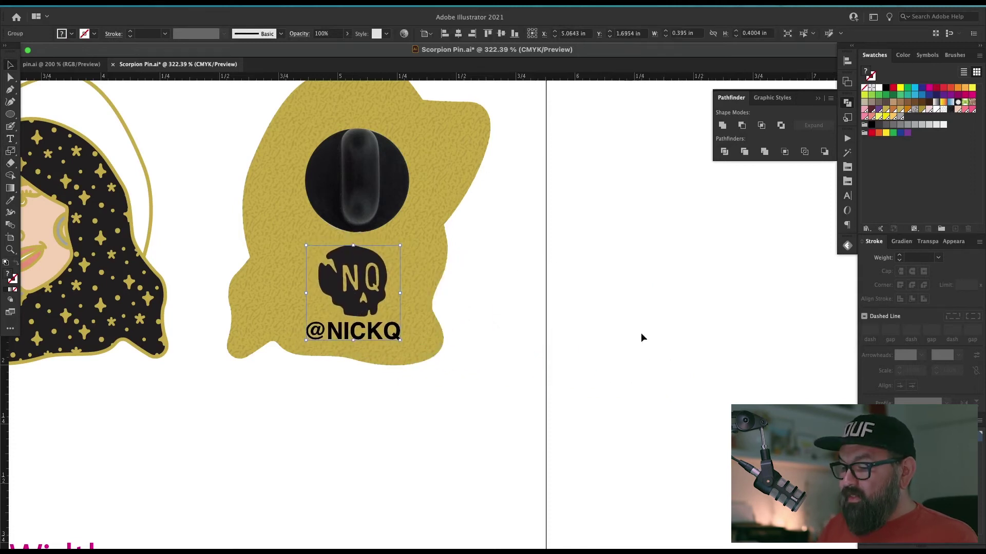
# - Try a white fill on the skull logo and handle on the gold back
pyautogui.press('i')
pyautogui.click(615, 364)
pyautogui.moveTo(477, 354); pyautogui.dragTo(706, 383)
pyautogui.moveTo(583, 244); pyautogui.dragTo(742, 292)
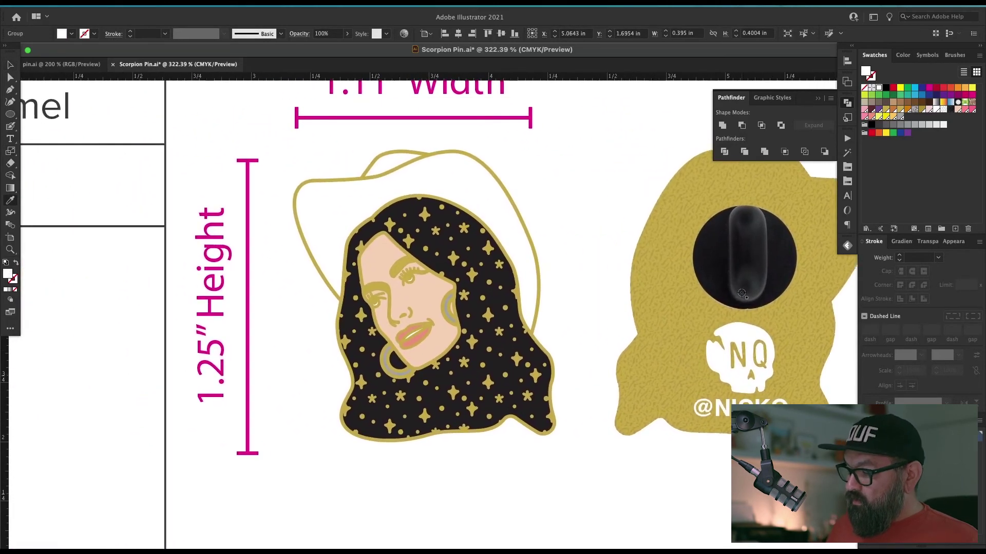
pyautogui.scroll(-3, 741, 292)
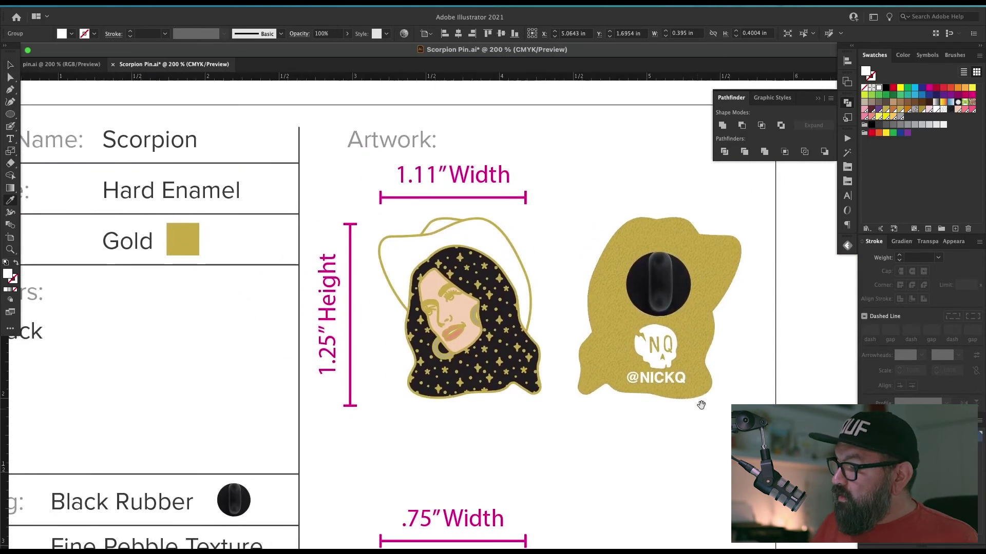
# - Fill the skull logo and handle with gold, darken it to 51% brightness, and nudge the group upward
pyautogui.click(886, 110)
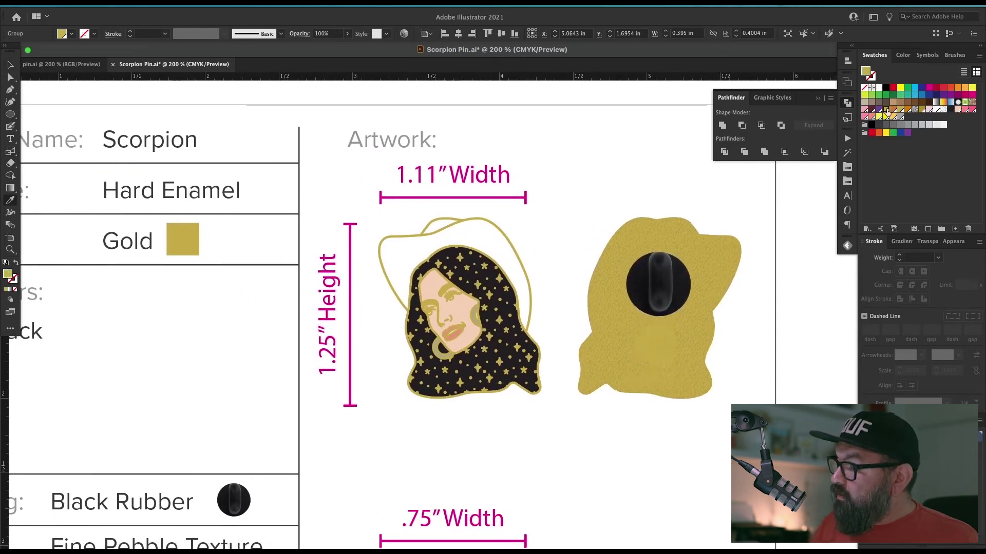
pyautogui.click(902, 55)
pyautogui.click(978, 55)
pyautogui.click(953, 96)
pyautogui.moveTo(932, 111); pyautogui.dragTo(924, 110)
pyautogui.press('v')
pyautogui.click(682, 364)
pyautogui.moveTo(661, 358); pyautogui.dragTo(657, 353)
pyautogui.click(737, 339)
# - Copy the dark gold logo and handle onto the lower gold back beneath its clutch
pyautogui.hotkey('ctrl', '-')
pyautogui.scroll(-5, 591, 238)
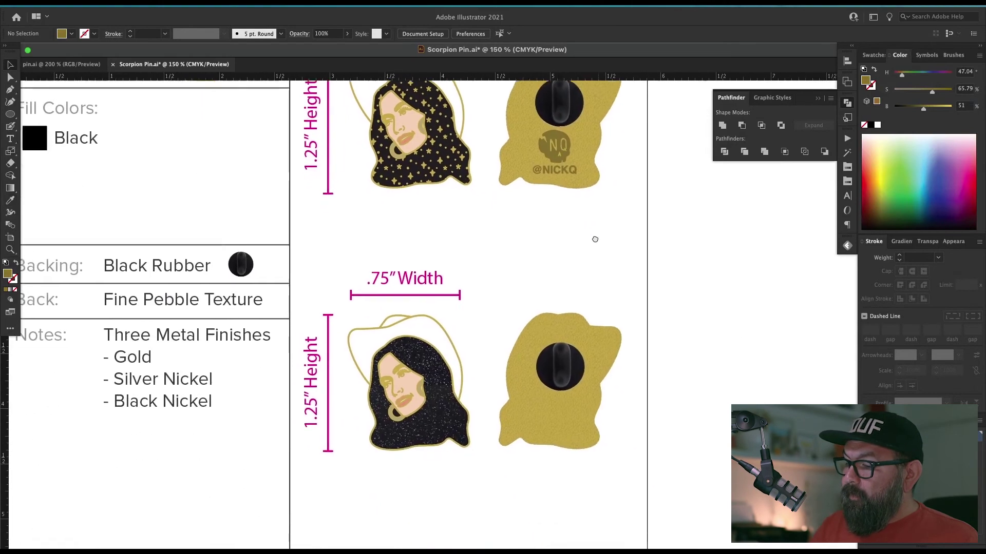
pyautogui.moveTo(562, 150); pyautogui.dragTo(572, 409)
pyautogui.click(643, 371)
# - Copy the logo and handle into the empty area below the notes and enlarge it to about 0.7 in wide
pyautogui.moveTo(642, 372); pyautogui.dragTo(819, 333)
pyautogui.moveTo(734, 374); pyautogui.dragTo(357, 458)
pyautogui.click(356, 462)
pyautogui.moveTo(442, 438); pyautogui.dragTo(688, 469)
pyautogui.press('s')
pyautogui.moveTo(647, 426); pyautogui.dragTo(829, 378)
pyautogui.moveTo(829, 378); pyautogui.dragTo(645, 415)
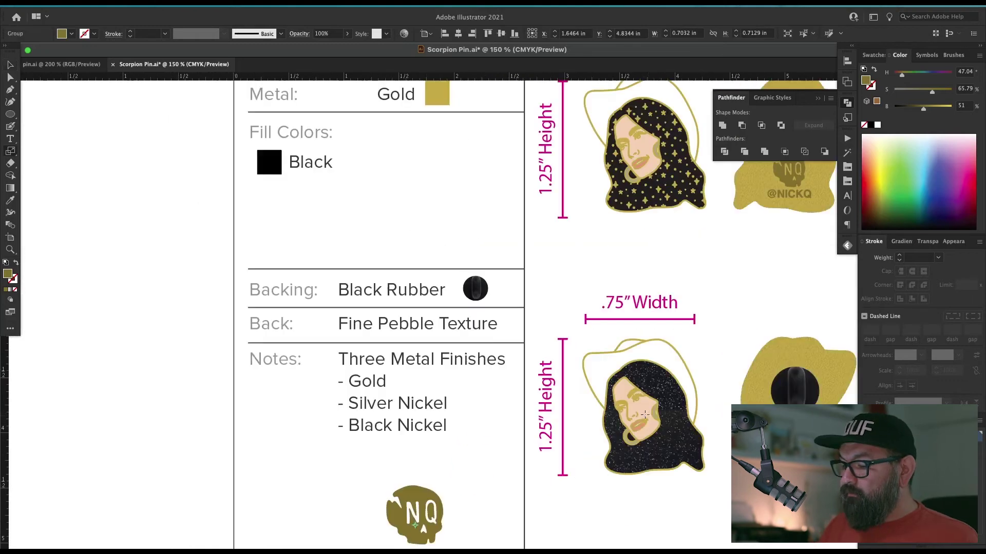
# - Change the lower artwork set's width label to 1.11 inches
pyautogui.moveTo(539, 287); pyautogui.dragTo(430, 417)
pyautogui.press('super+minus')
pyautogui.press('super+minus')
pyautogui.moveTo(642, 419); pyautogui.dragTo(570, 509)
pyautogui.press('t')
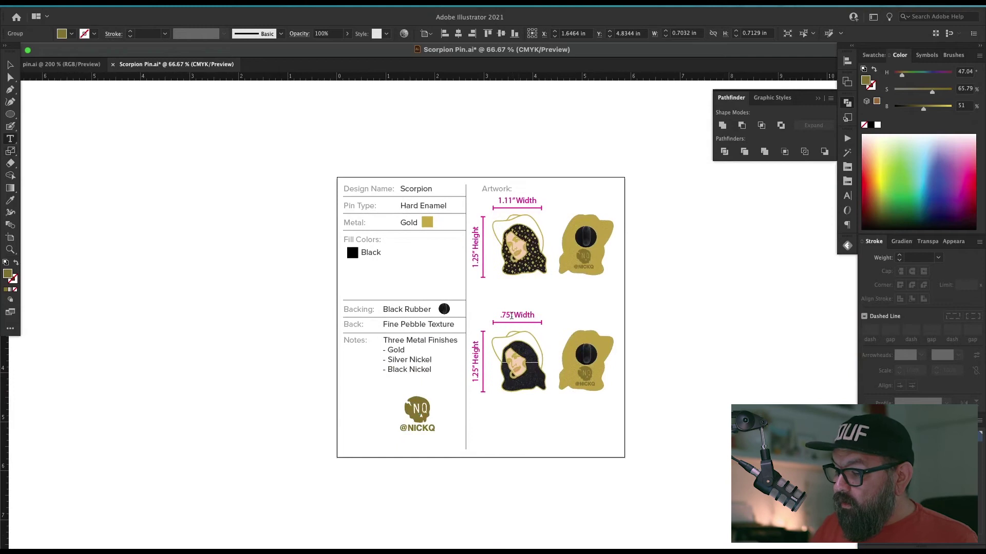
pyautogui.moveTo(511, 315); pyautogui.dragTo(505, 315)
pyautogui.press('BackSpace')
pyautogui.press('BackSpace')
pyautogui.press('BackSpace')
pyautogui.write('1.11')
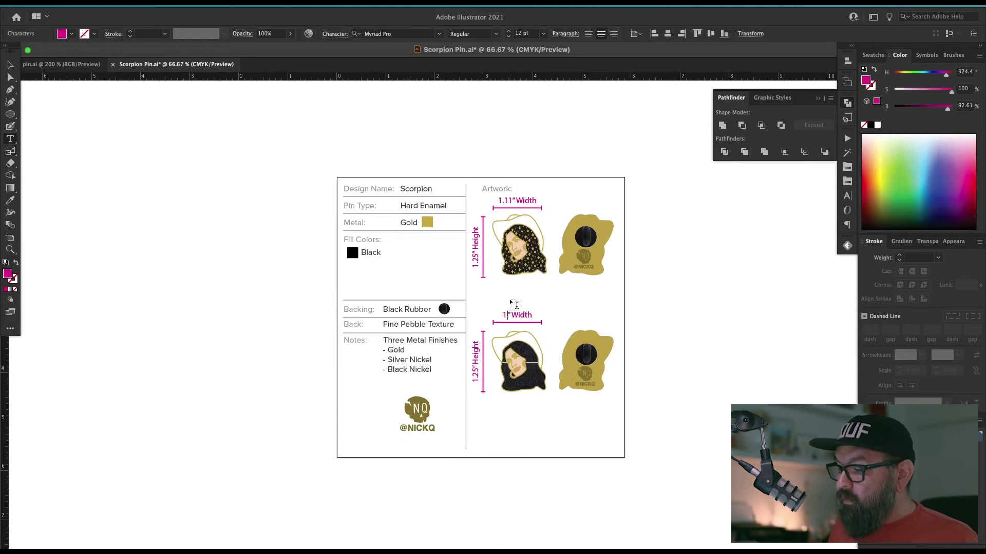
pyautogui.press('Escape')
pyautogui.click(639, 352)
pyautogui.moveTo(561, 349); pyautogui.dragTo(564, 417)
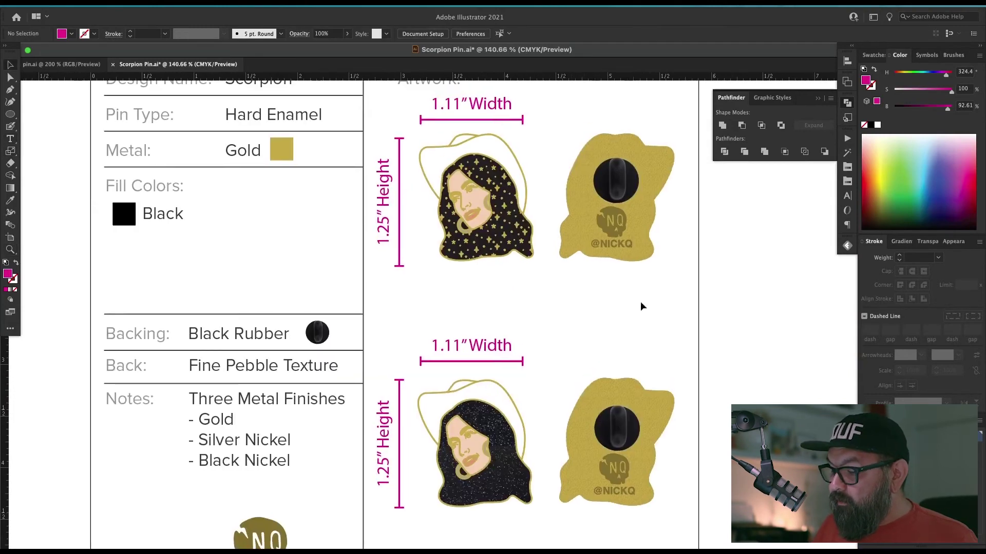
pyautogui.click(524, 254)
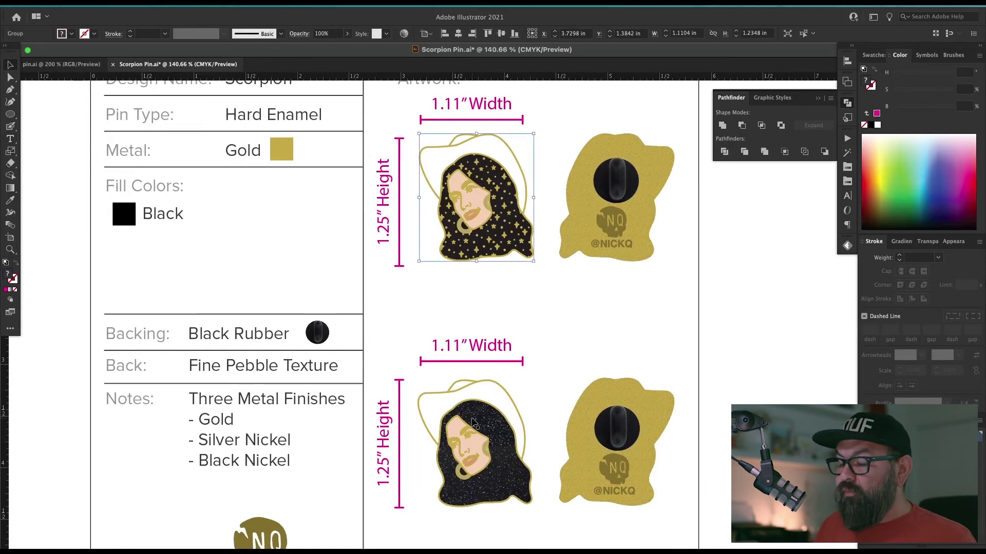
pyautogui.click(332, 161)
# - Change the spec sheet's design name to "Spacey Kacey"
pyautogui.moveTo(332, 160); pyautogui.dragTo(486, 247)
pyautogui.press('t')
pyautogui.doubleClick(392, 165)
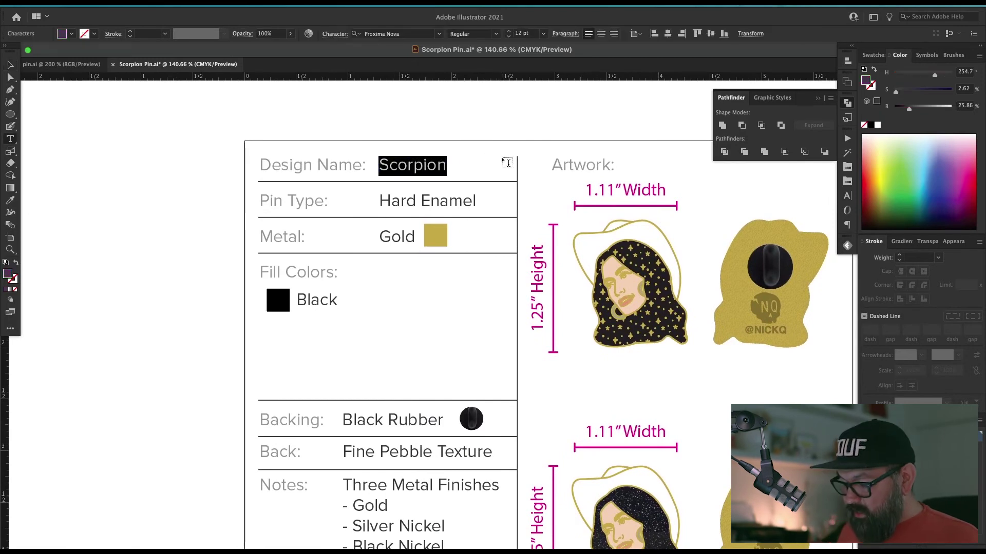
pyautogui.write('KM S')
pyautogui.press('BackSpace')
pyautogui.press('BackSpace')
pyautogui.press('BackSpace')
pyautogui.press('BackSpace')
pyautogui.press('BackSpace')
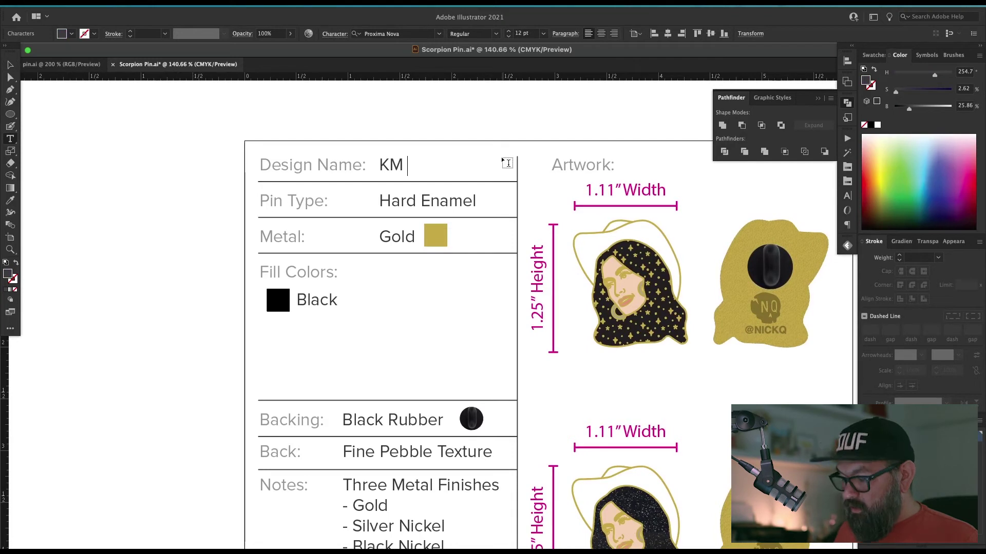
pyautogui.write('Space')
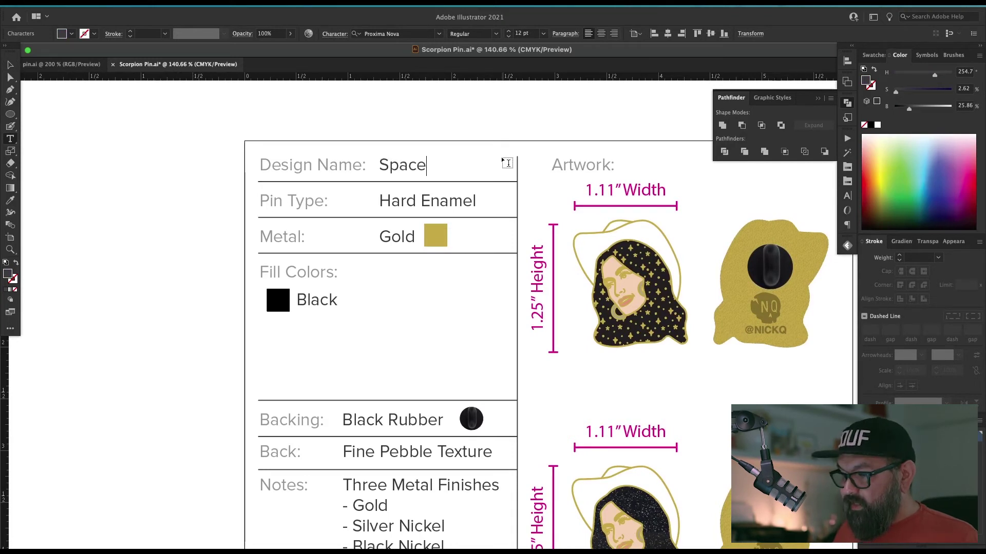
pyautogui.write('y Kacey')
pyautogui.press('Escape')
pyautogui.click(502, 158)
pyautogui.moveTo(526, 354); pyautogui.dragTo(464, 323)
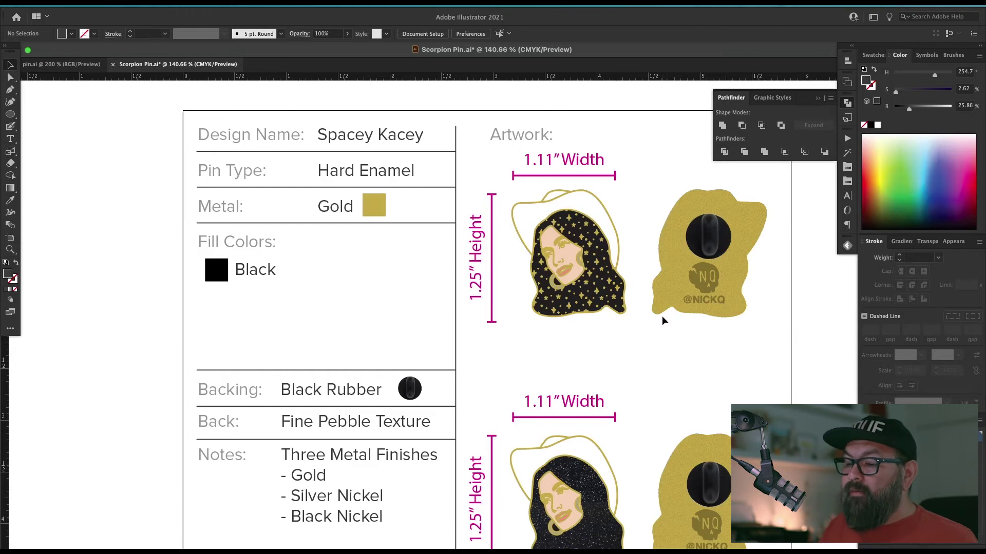
# - Duplicate the black fill color swatch and its label three times, evenly spaced down the Fill Colors section
pyautogui.moveTo(468, 323); pyautogui.dragTo(483, 333)
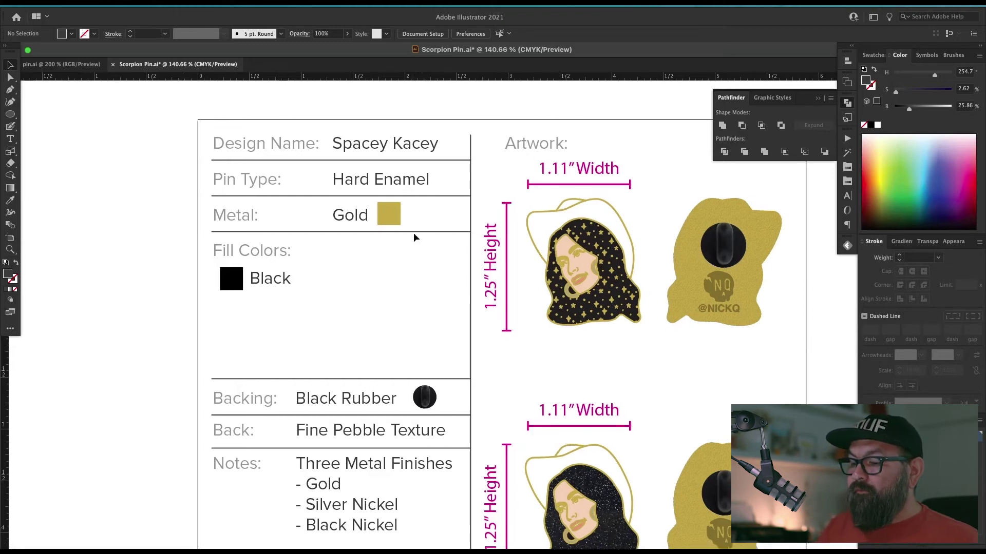
pyautogui.moveTo(409, 343); pyautogui.dragTo(466, 336)
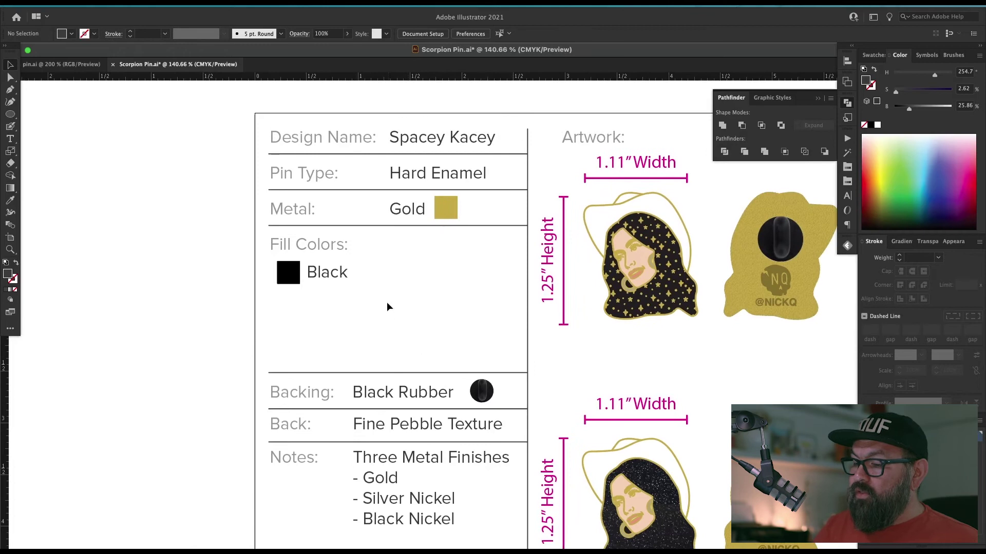
pyautogui.click(330, 274)
pyautogui.moveTo(328, 278); pyautogui.dragTo(334, 308)
pyautogui.hotkey('ctrl', 'd')
pyautogui.hotkey('ctrl', 'd')
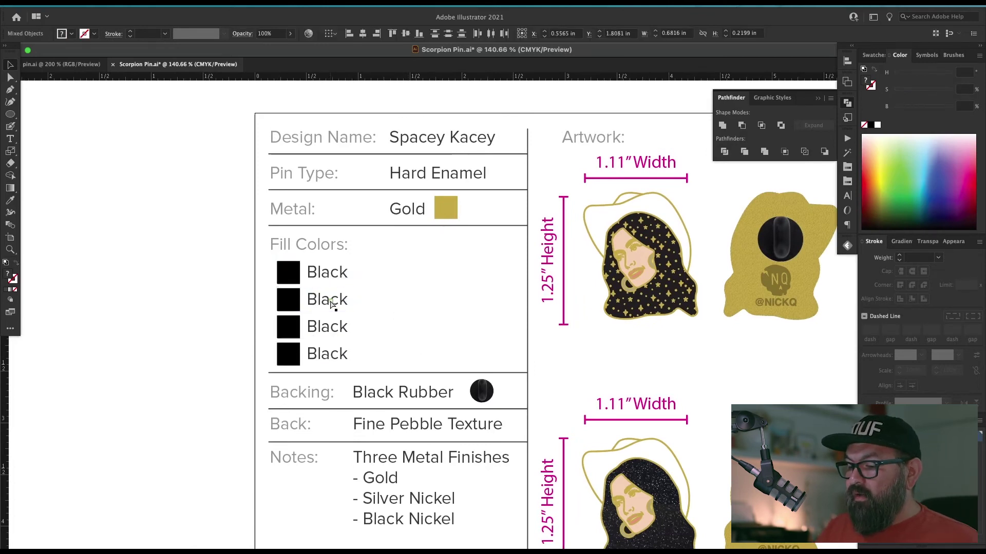
pyautogui.click(425, 325)
# - Change the second fill color swatch to white with a 1 pt black outline and label it "White"
pyautogui.press('z')
pyautogui.moveTo(470, 192); pyautogui.dragTo(210, 454)
pyautogui.moveTo(453, 407); pyautogui.dragTo(238, 463)
pyautogui.press('a')
pyautogui.click(176, 351)
pyautogui.press('d')
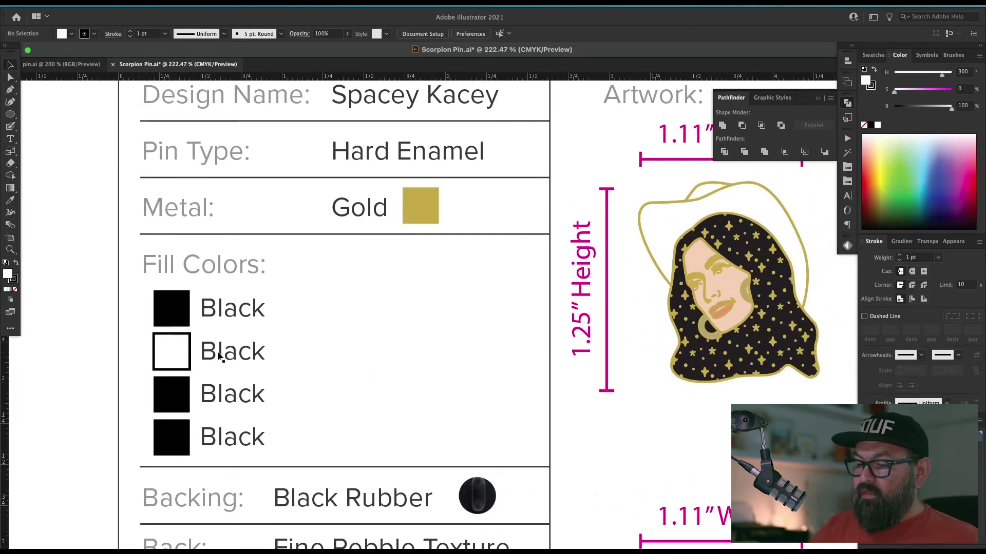
pyautogui.tripleClick(219, 353)
pyautogui.write('White')
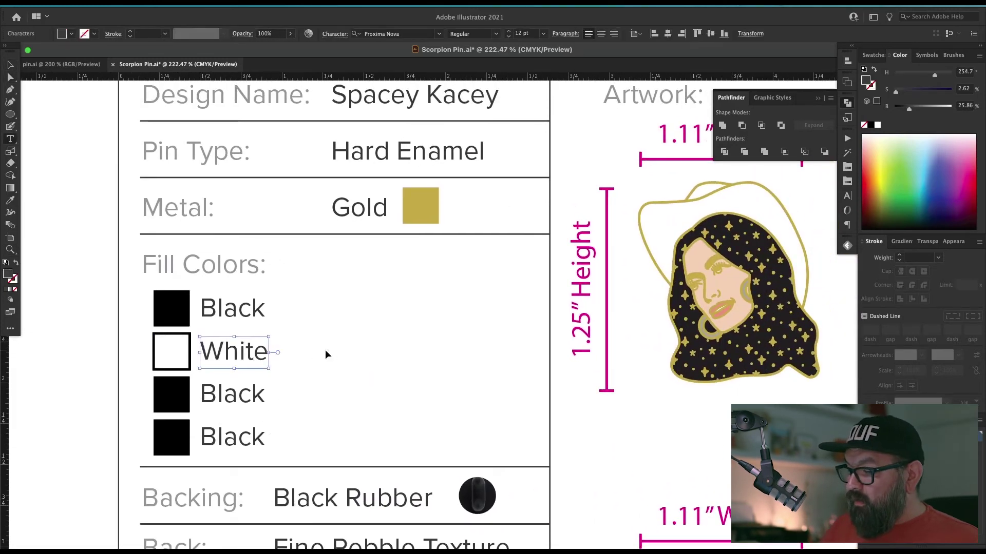
pyautogui.press('Escape')
# - Run the Delete Unused Panel Items action to strip the unused swatches from the document
pyautogui.hscroll(-3, 436, 380)
pyautogui.scroll(-1, 437, 380)
pyautogui.hscroll(3, 549, 412)
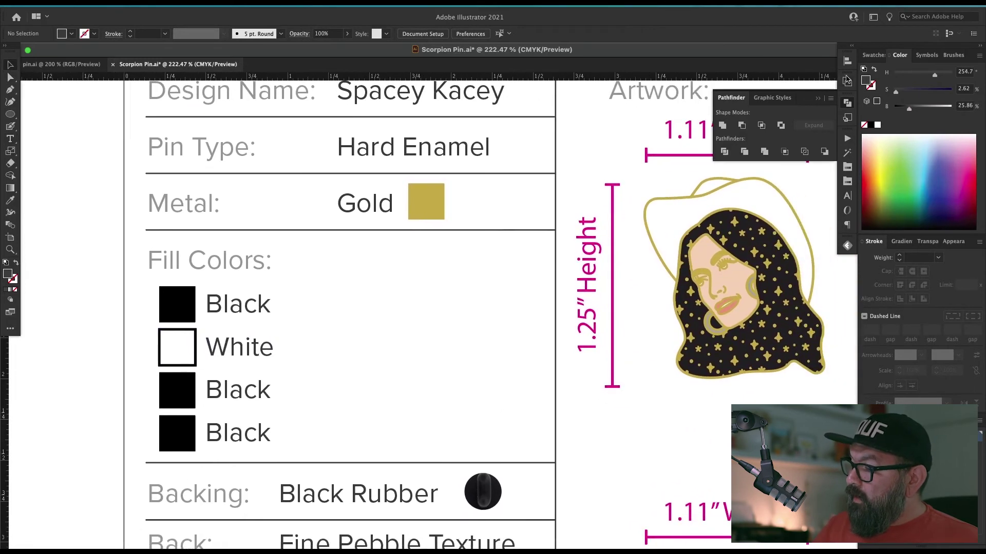
pyautogui.click(875, 55)
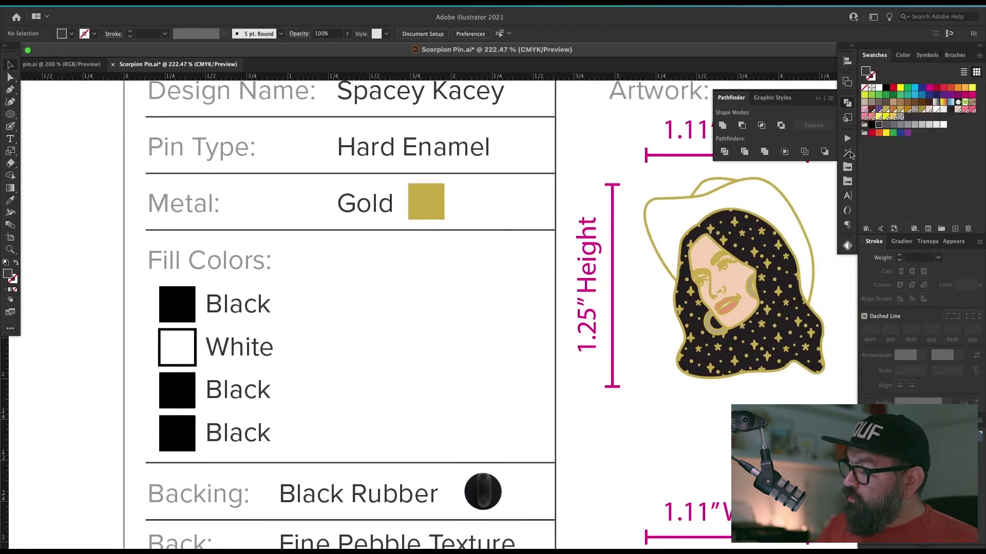
pyautogui.click(847, 136)
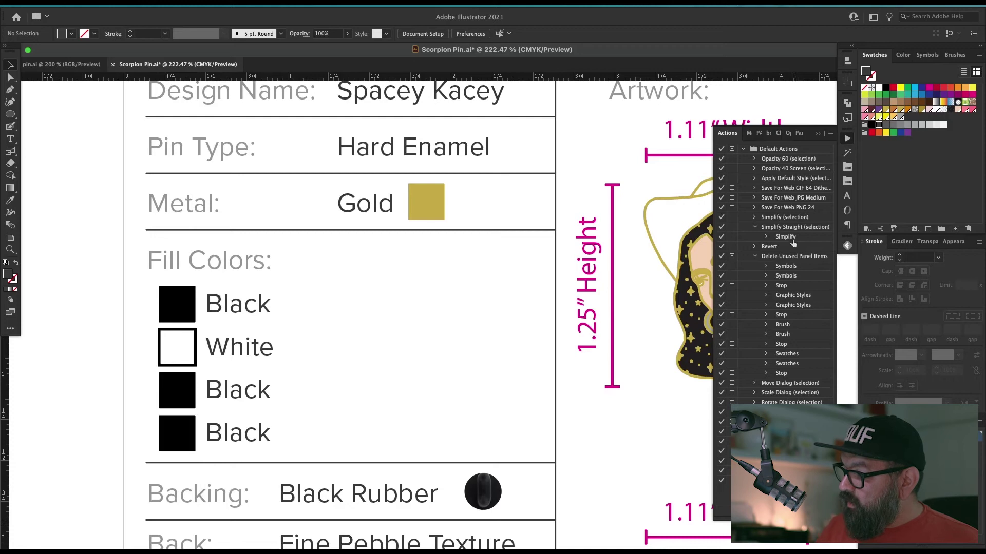
pyautogui.click(794, 256)
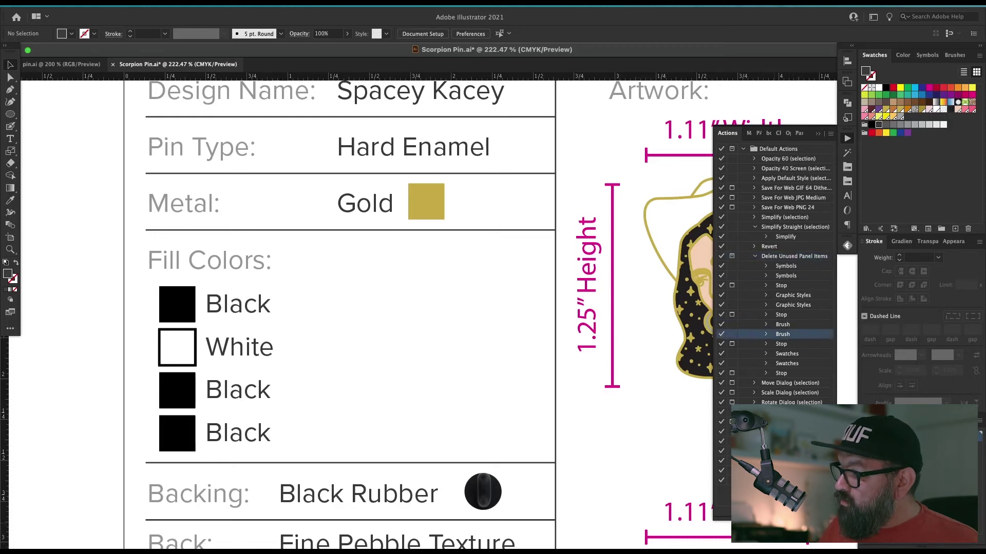
pyautogui.click(817, 134)
# - Fill the third color swatch with peach PANTONE 475 C and the fourth with coral PANTONE 486 C
pyautogui.hscroll(-3, 817, 238)
pyautogui.press('a')
pyautogui.click(258, 390)
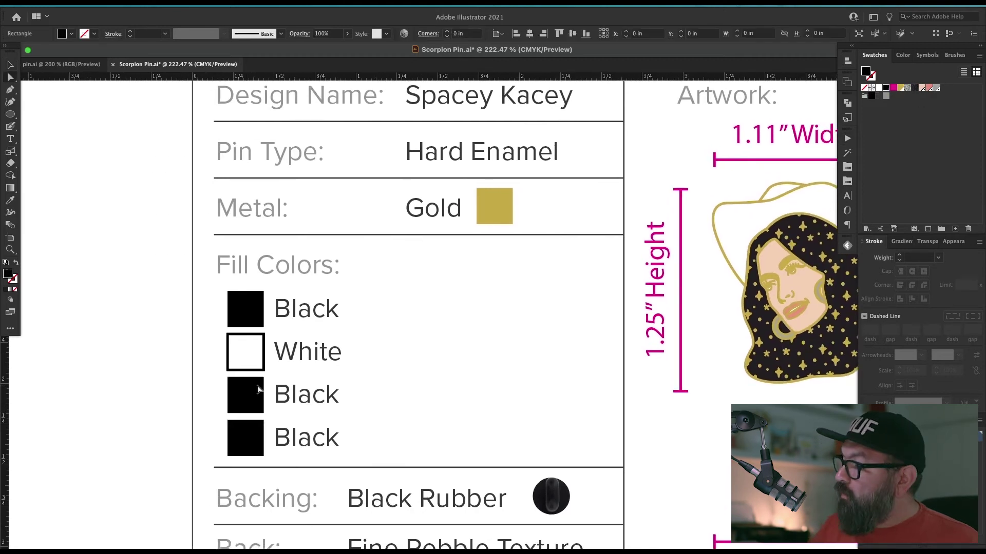
pyautogui.click(923, 89)
pyautogui.click(252, 439)
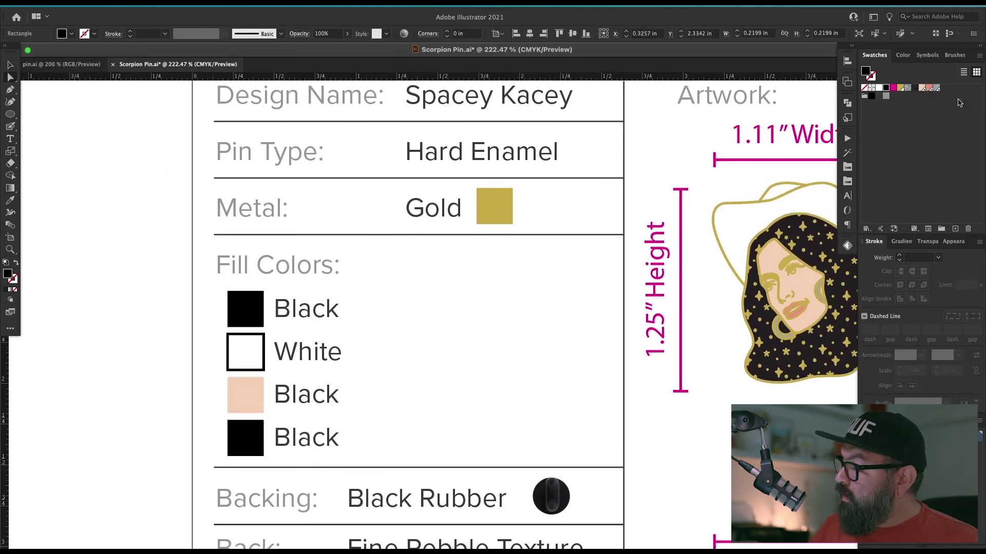
pyautogui.click(929, 89)
pyautogui.click(575, 297)
pyautogui.press('v')
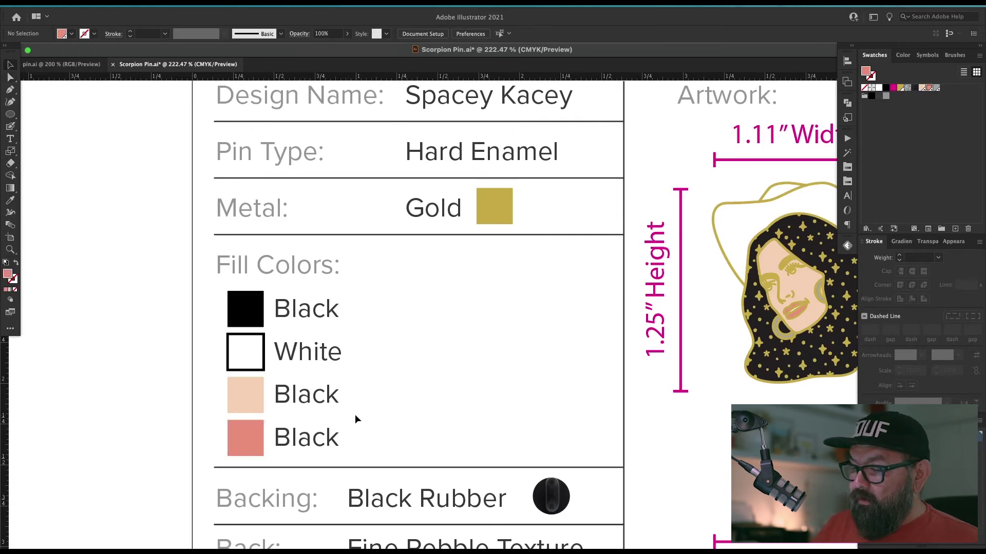
# - Copy the fill color column to its right and delete every copied entry except the black one
pyautogui.moveTo(316, 369); pyautogui.dragTo(257, 441)
pyautogui.moveTo(256, 315); pyautogui.dragTo(395, 316)
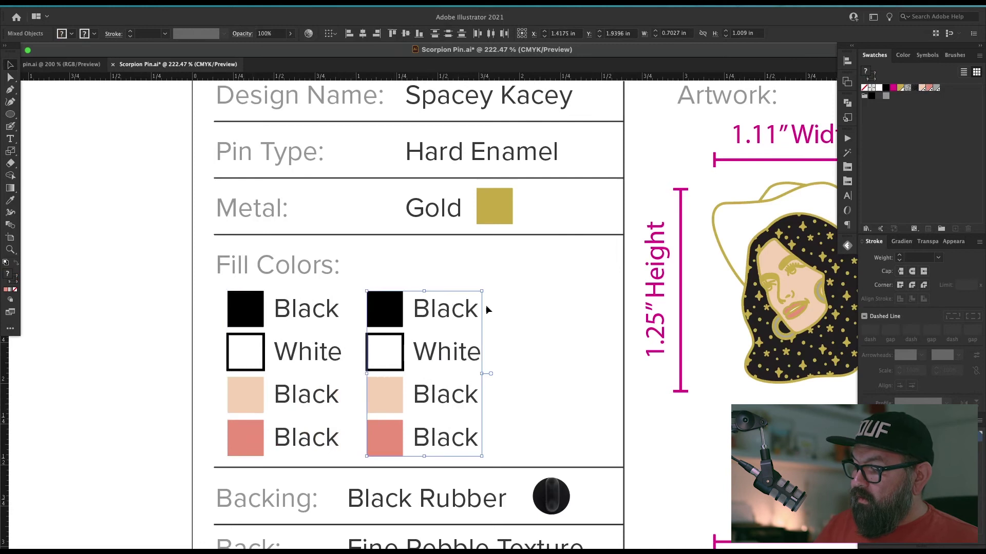
pyautogui.click(501, 331)
pyautogui.moveTo(490, 333); pyautogui.dragTo(387, 430)
pyautogui.press('Delete')
# - Recolor the copied black swatch in the second column with gray PANTONE 422 C
pyautogui.press('a')
pyautogui.click(387, 310)
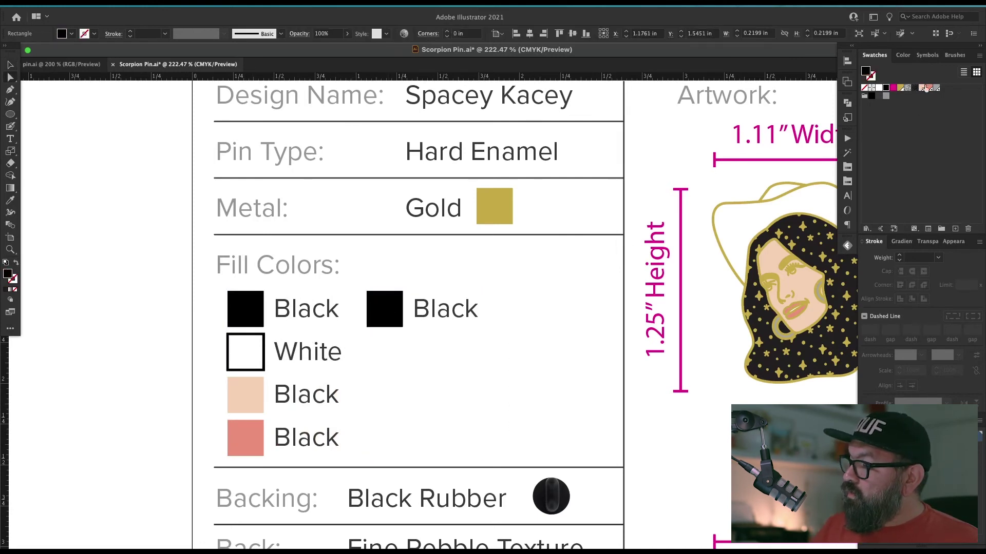
pyautogui.click(936, 87)
pyautogui.press('v')
pyautogui.click(703, 143)
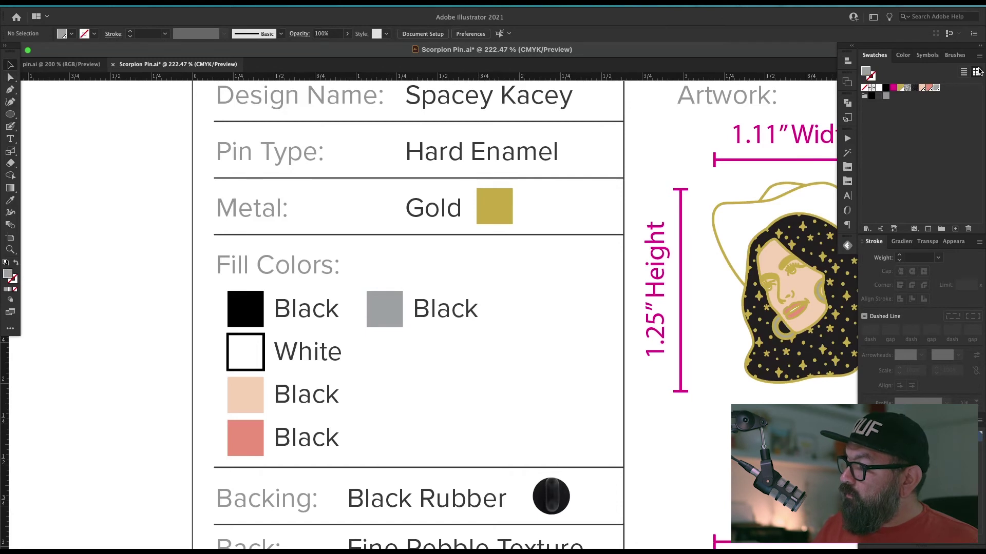
# - Show the document's swatches by name and label the gray swatch "422 C"
pyautogui.click(964, 72)
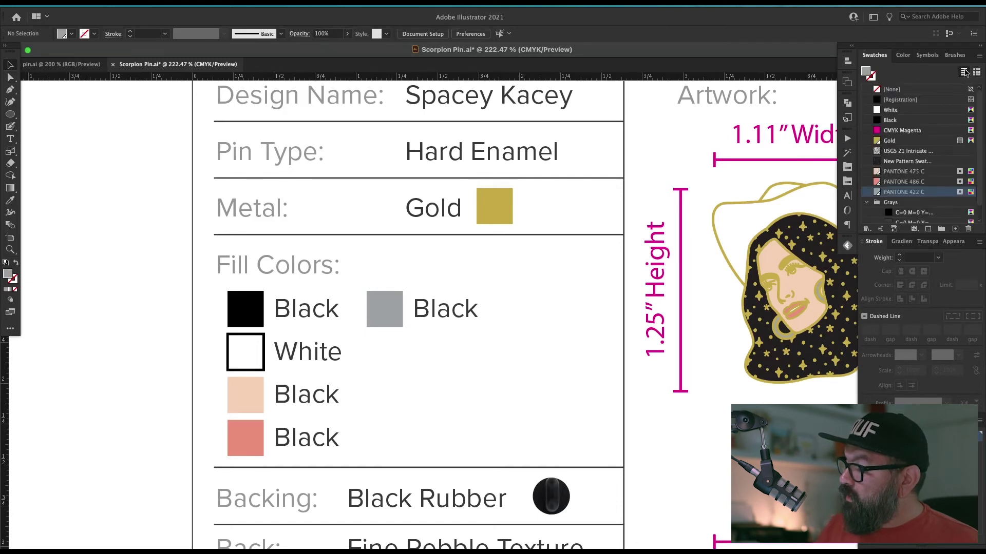
pyautogui.doubleClick(446, 309)
pyautogui.doubleClick(445, 308)
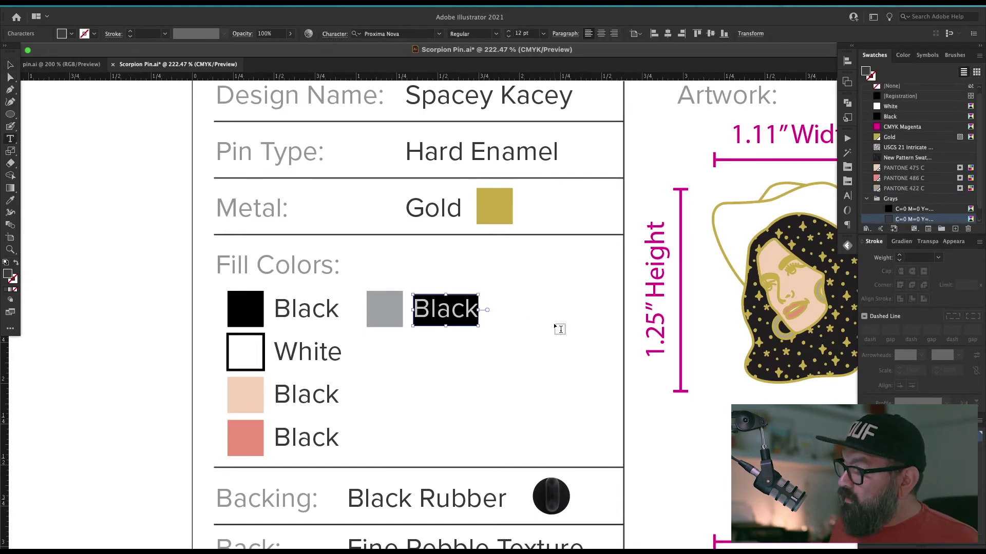
pyautogui.write('422 C')
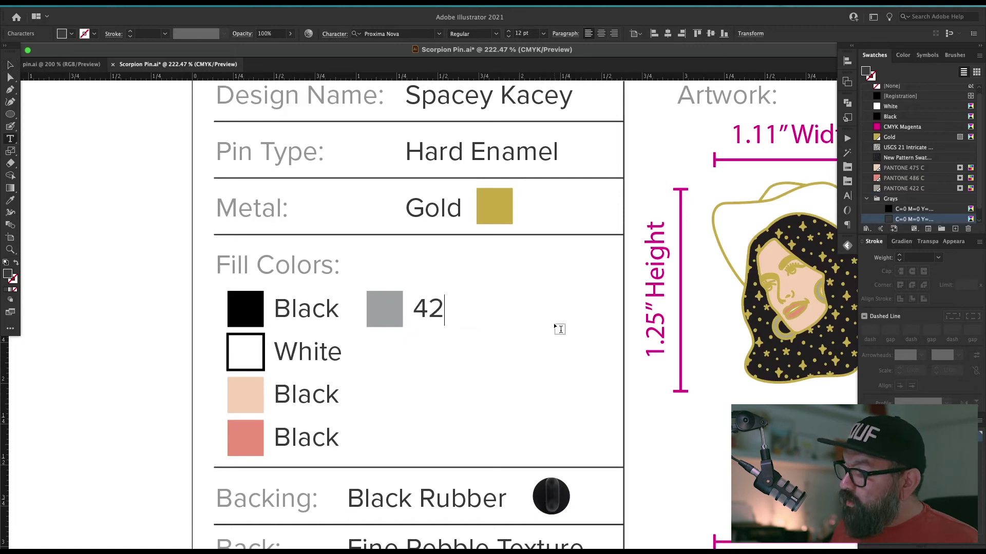
pyautogui.press('Escape')
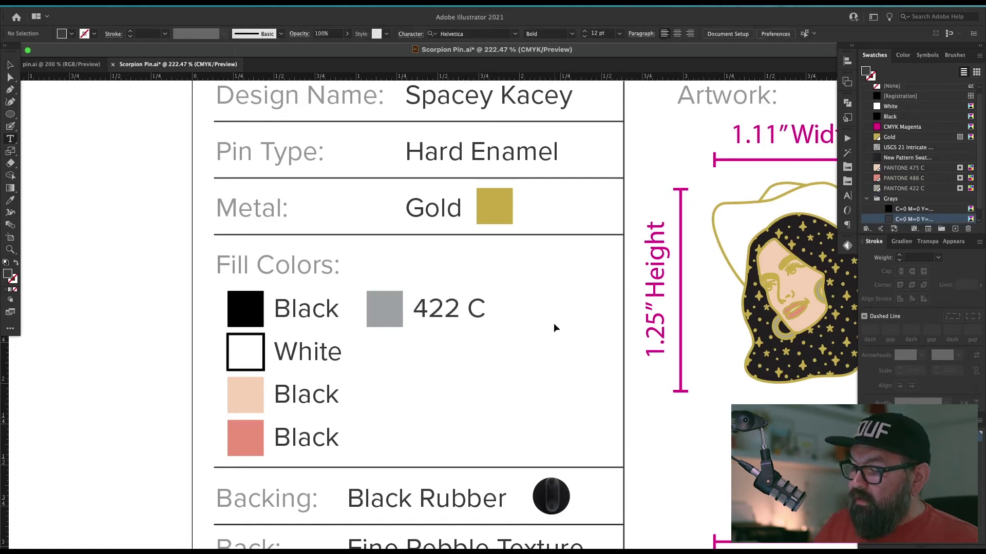
# - Label the peach swatch "475 C" and the coral swatch "486 C", then show the document's swatches as thumbnails again
pyautogui.doubleClick(280, 394)
pyautogui.write('475 C')
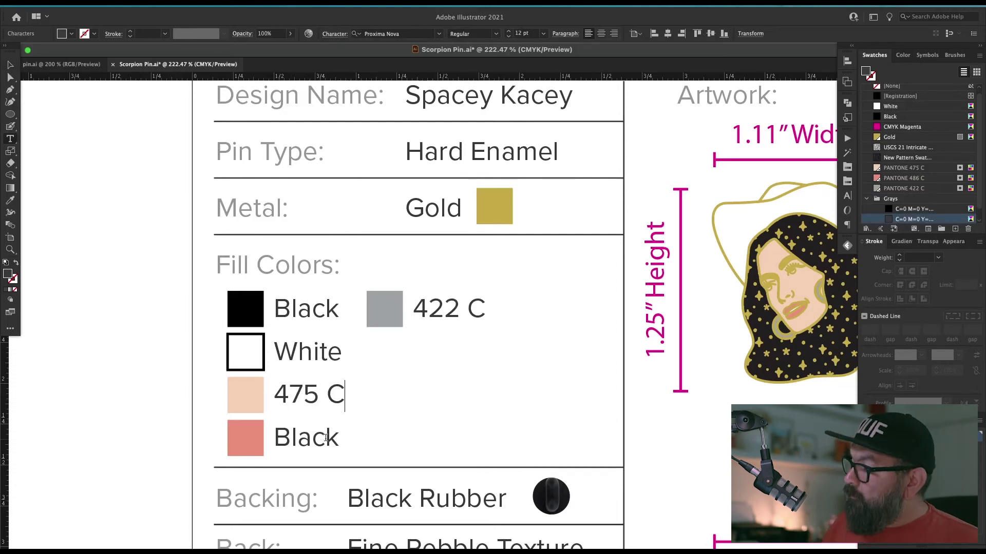
pyautogui.doubleClick(286, 434)
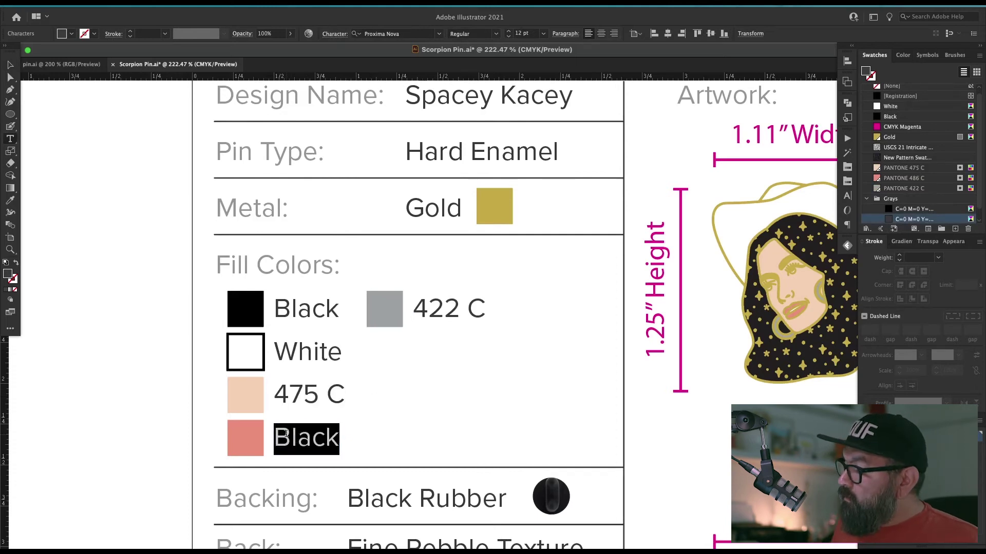
pyautogui.write('4')
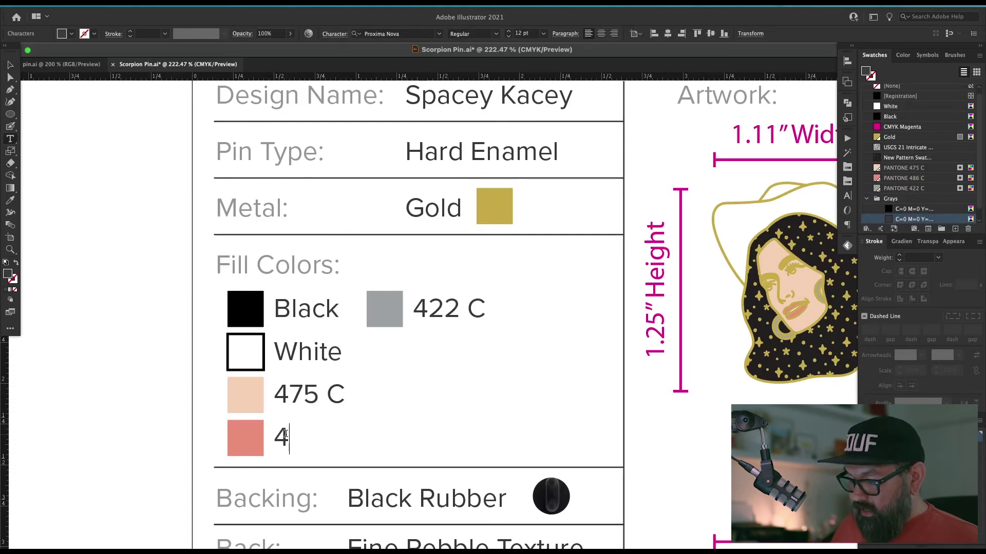
pyautogui.write('86 c')
pyautogui.press('BackSpace')
pyautogui.write('C')
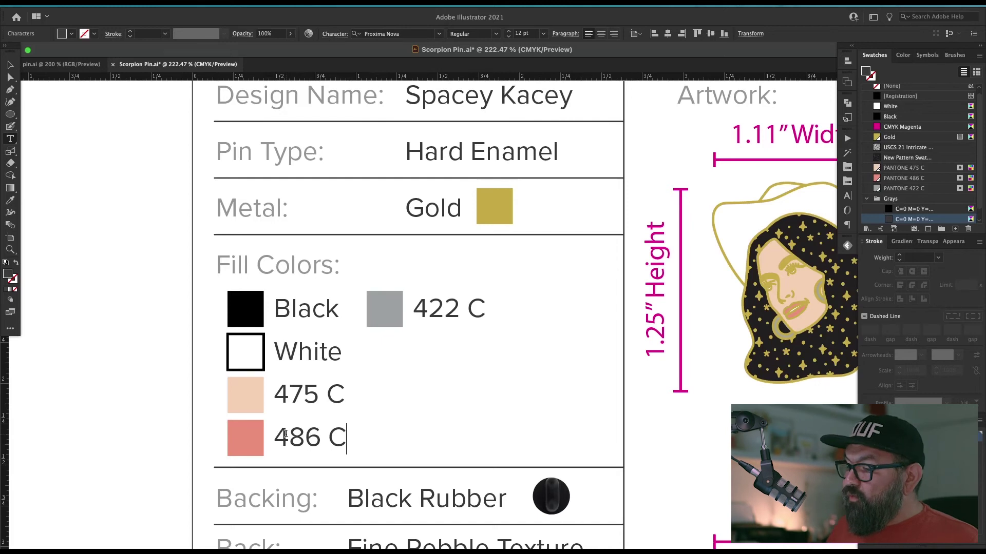
pyautogui.press('Escape')
pyautogui.click(976, 73)
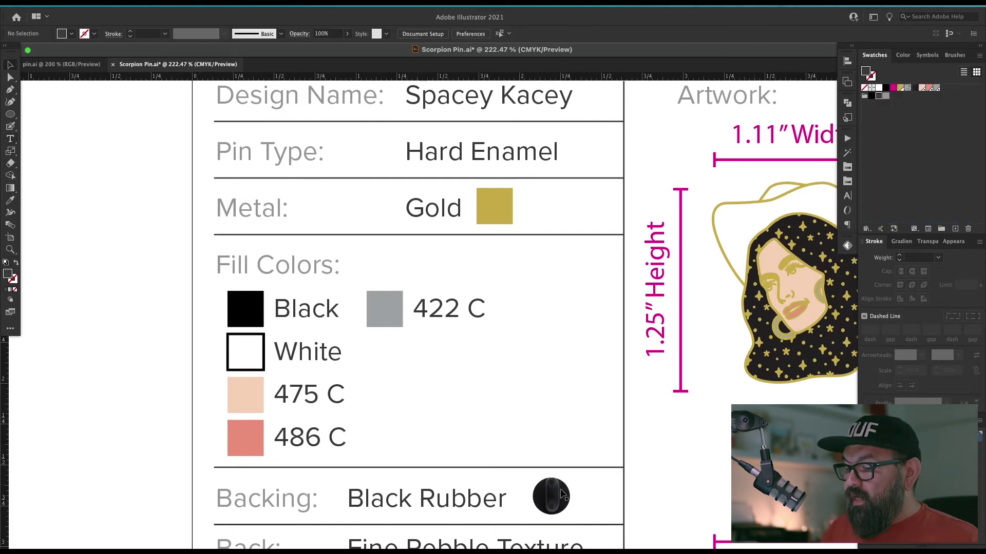
# - Replace the metal finishes text in the Notes section with the line "2 color options"
pyautogui.moveTo(644, 461); pyautogui.dragTo(605, 391)
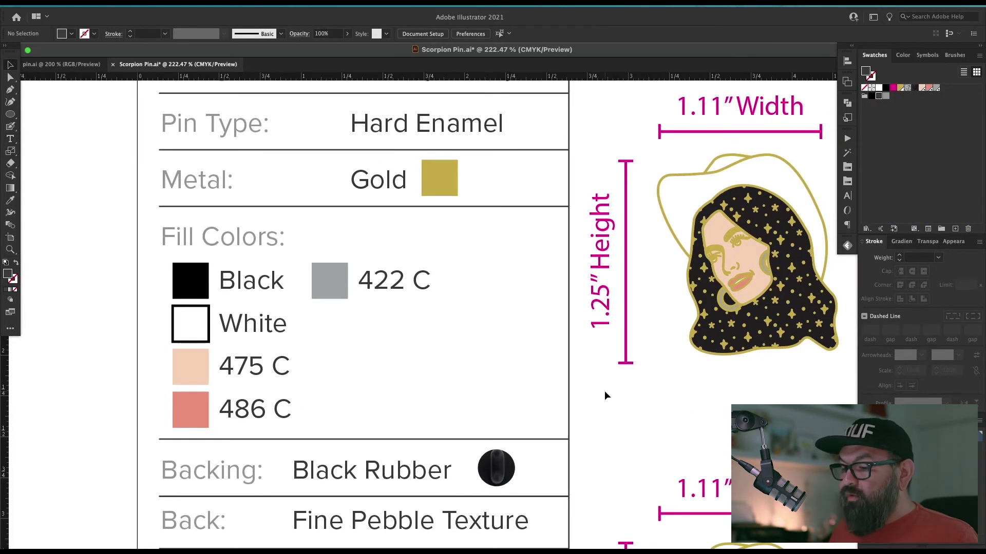
pyautogui.hotkey('ctrl', '-')
pyautogui.moveTo(641, 422); pyautogui.dragTo(543, 319)
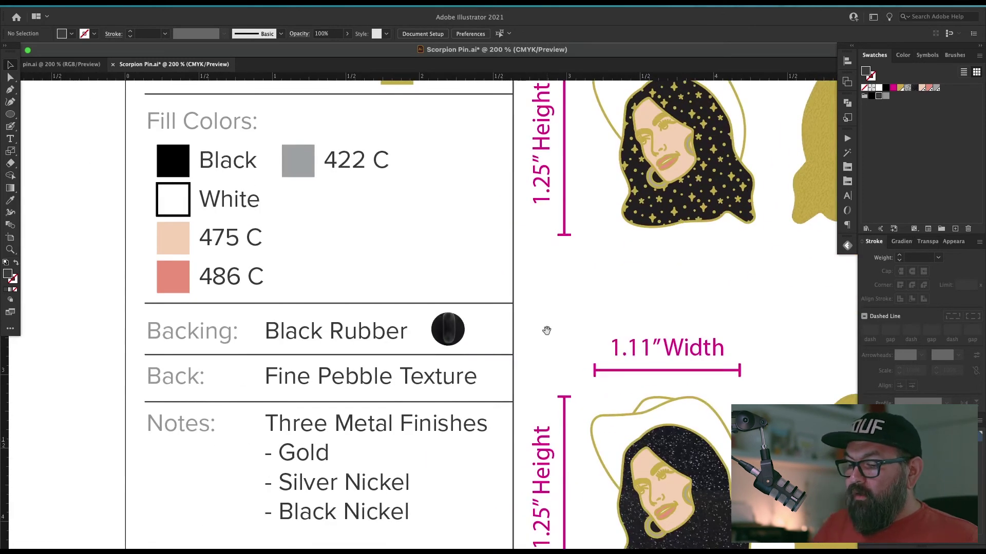
pyautogui.scroll(-2, 547, 335)
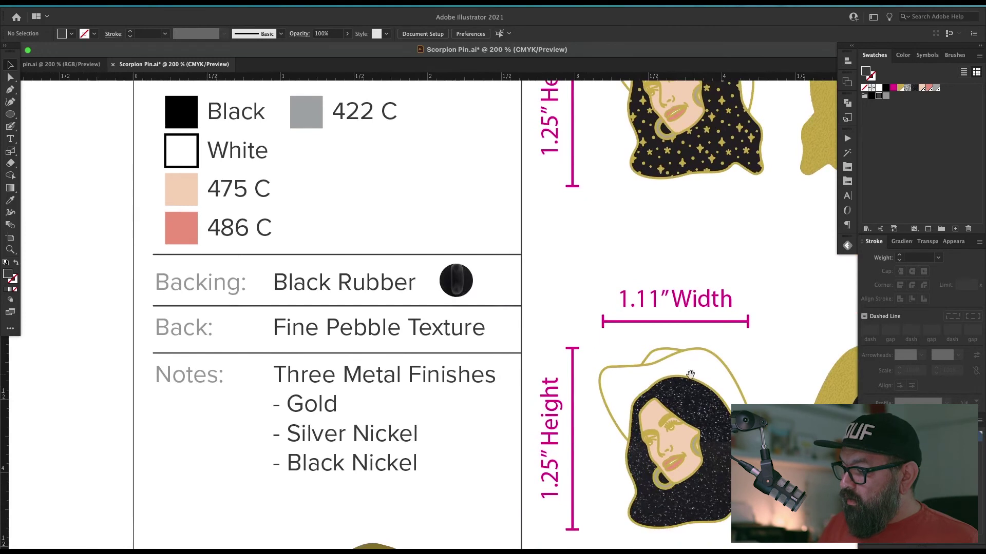
pyautogui.moveTo(585, 377); pyautogui.dragTo(461, 416)
pyautogui.moveTo(323, 410); pyautogui.dragTo(470, 350)
pyautogui.hscroll(5, 452, 325)
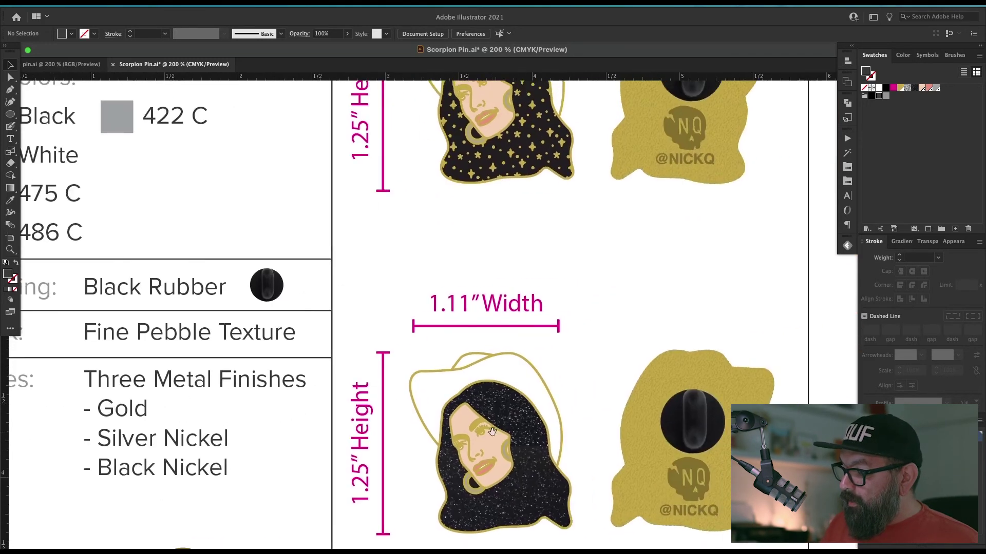
pyautogui.scroll(-5, 713, 389)
pyautogui.hscroll(-5, 712, 389)
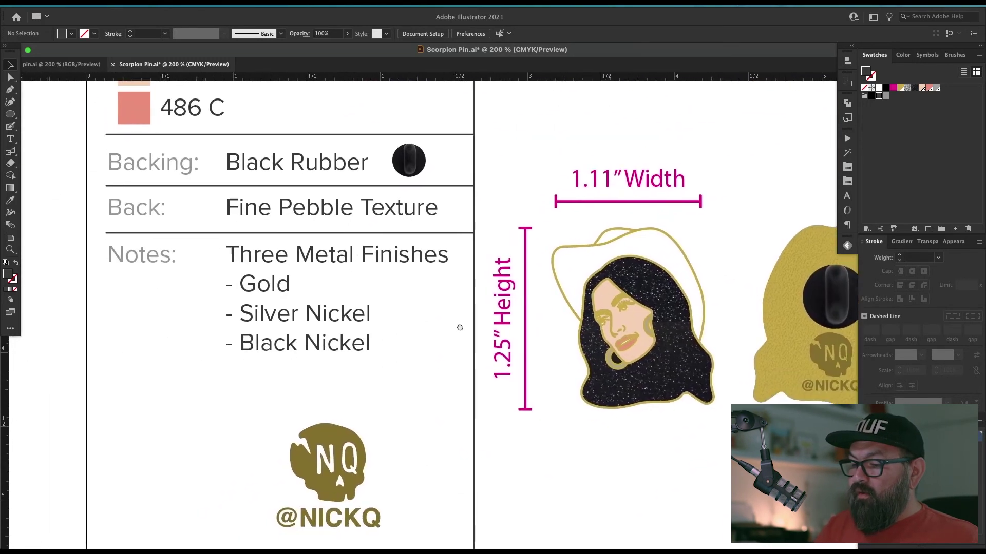
pyautogui.press('t')
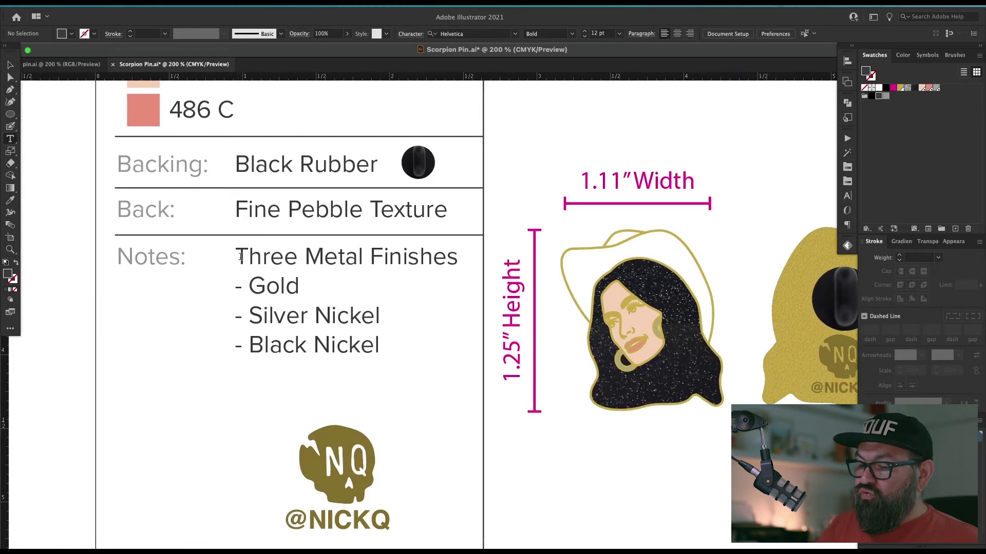
pyautogui.moveTo(238, 258); pyautogui.dragTo(431, 362)
pyautogui.write('2 color options ')
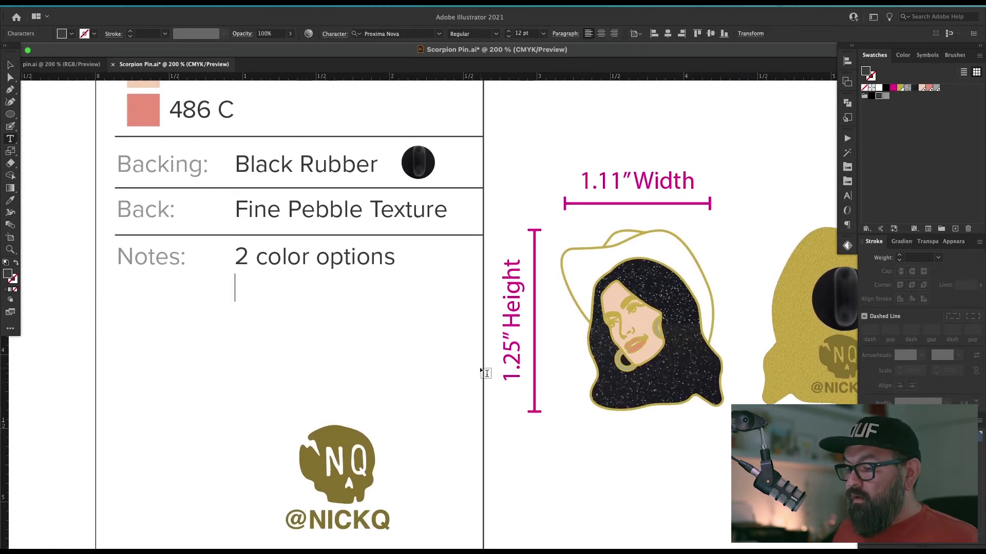
# - Add the lines "1 black fill hair" and "1 black glitter hair" below the first line of the notes
pyautogui.write('1 black fill')
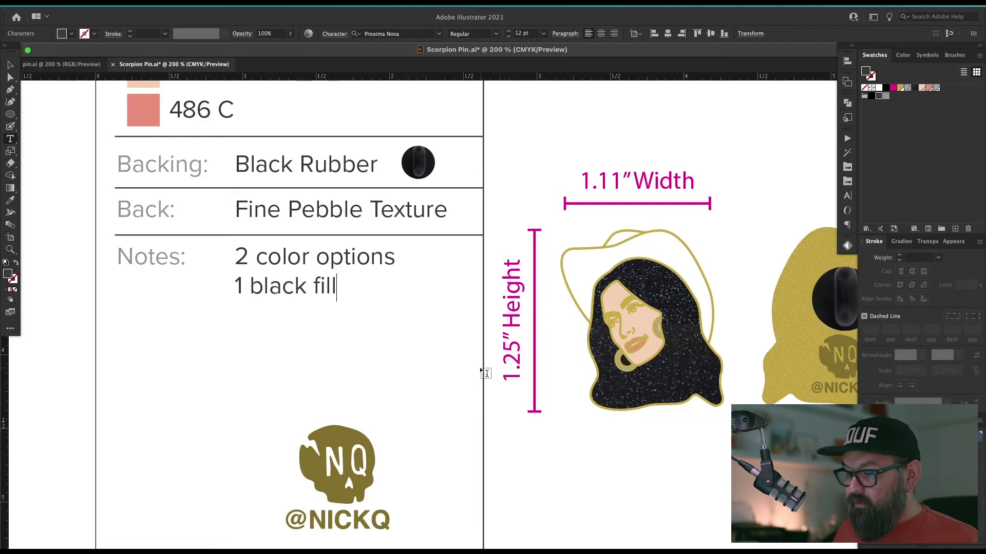
pyautogui.write(' hair')
pyautogui.press('Return')
pyautogui.write('1 black ')
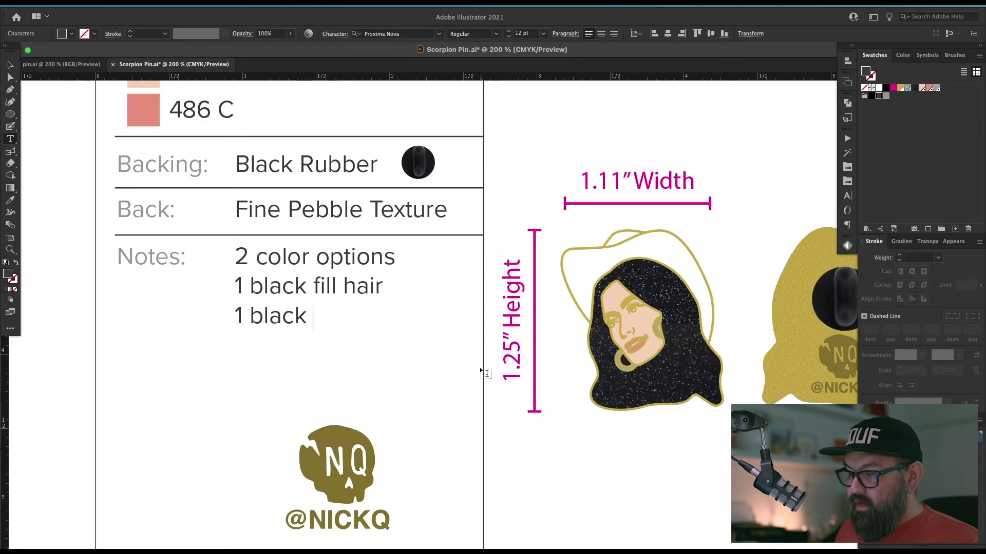
pyautogui.write('glitter hair')
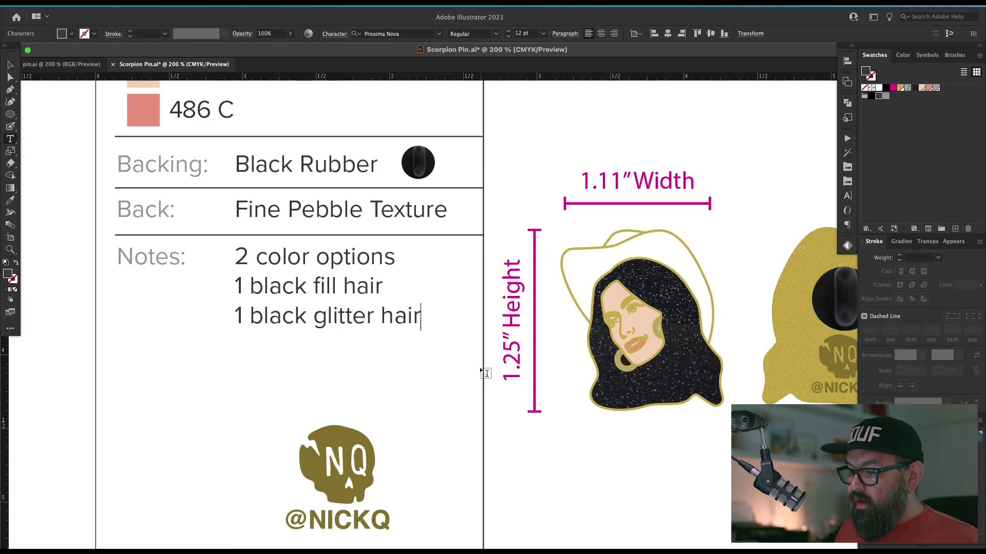
pyautogui.press('Escape')
pyautogui.click(662, 467)
pyautogui.moveTo(665, 468); pyautogui.dragTo(586, 458)
pyautogui.press('super+minus')
pyautogui.hotkey('ctrl', '-')
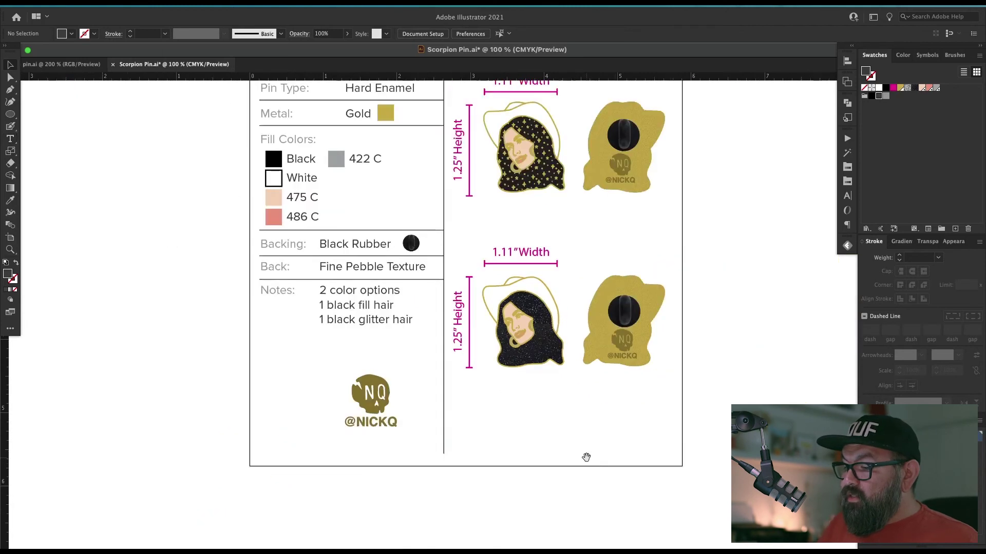
# - Add the lines "need quotes for" and "both options" at the end of the Notes text
pyautogui.scroll(3, 585, 455)
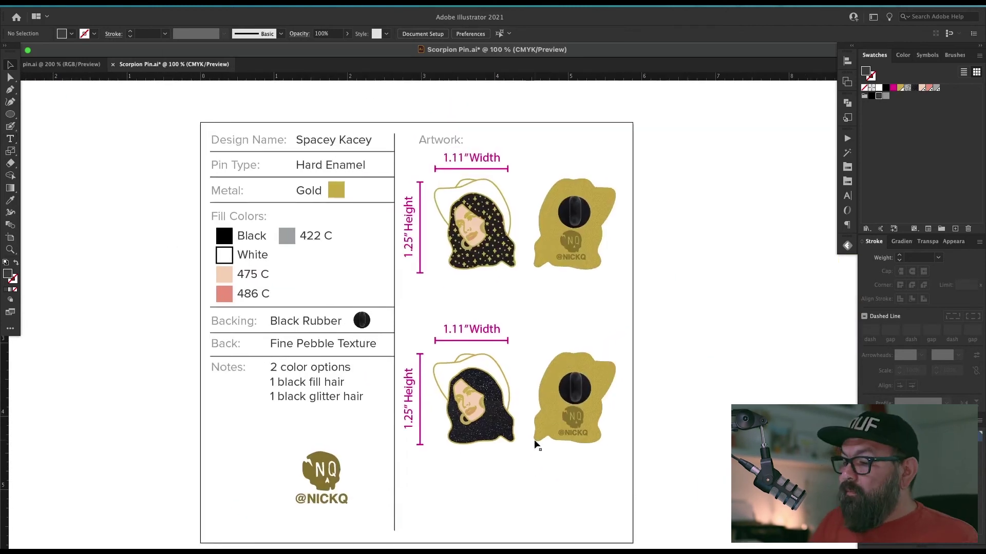
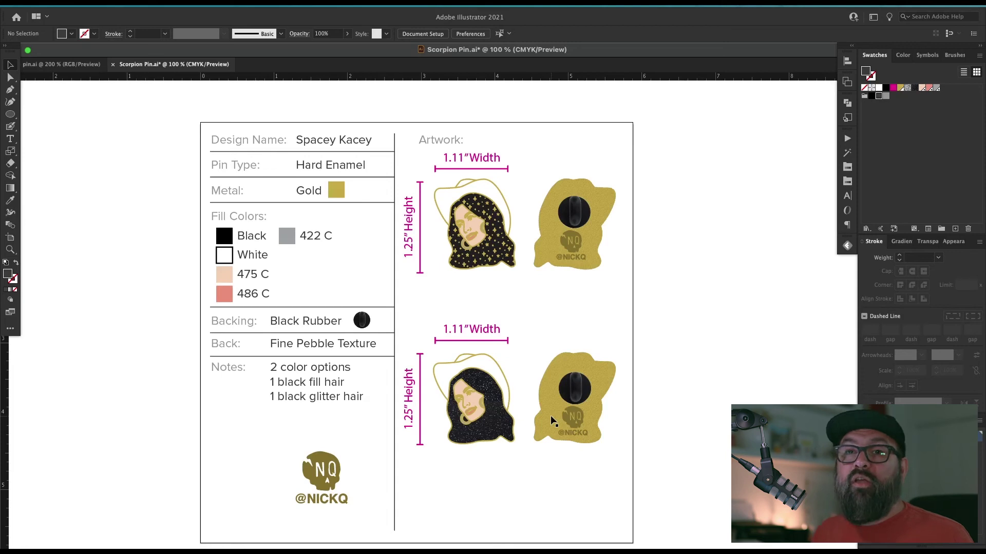
pyautogui.press('Return')
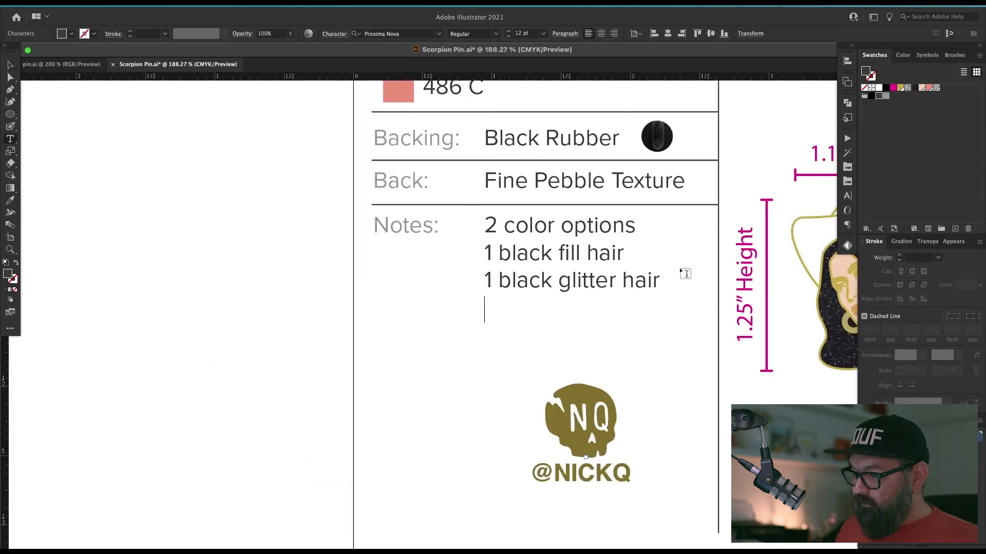
pyautogui.write('ne')
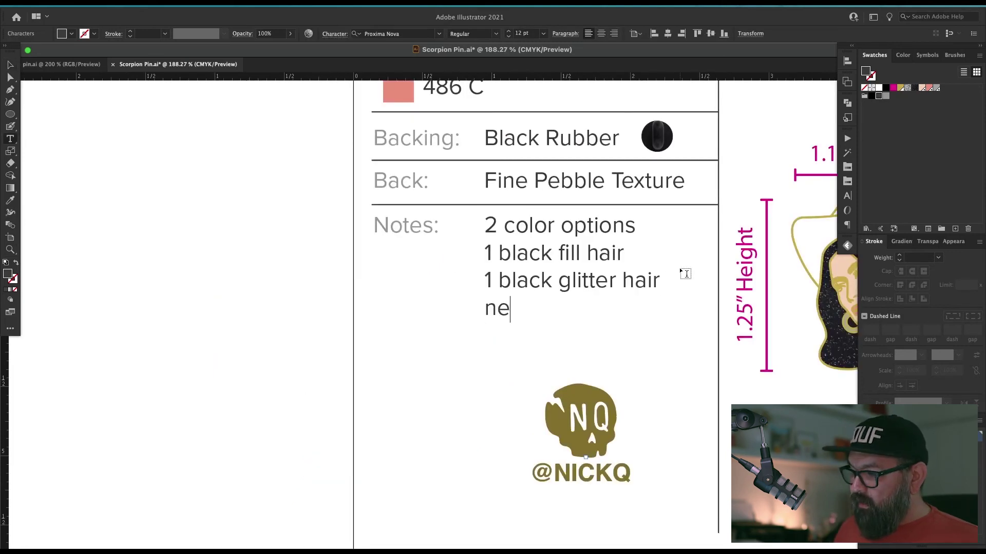
pyautogui.write('ed quotes for')
pyautogui.press('Return')
pyautogui.write('both options')
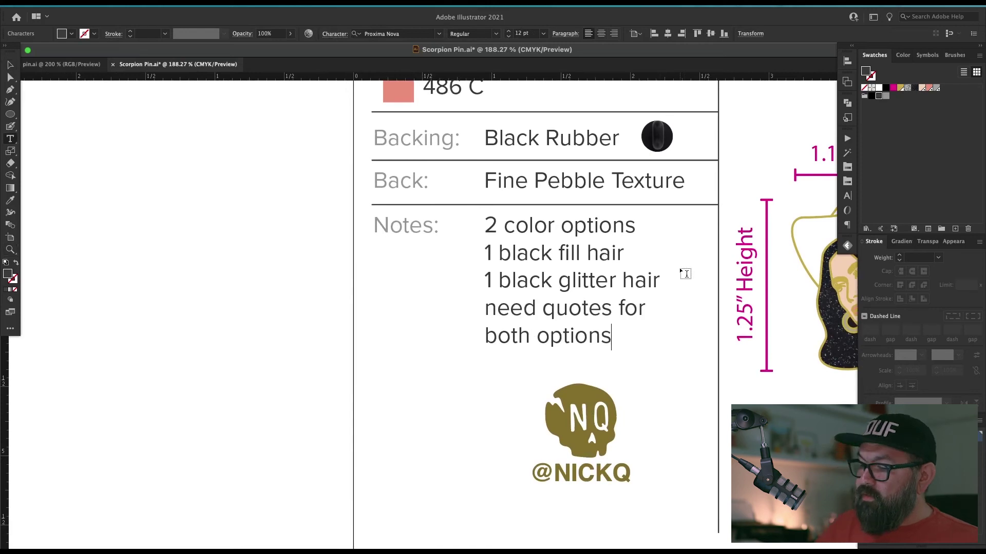
# - Put a dash and a space before each of the four note items, leaving the continuation line "both options" without one
pyautogui.click(488, 223)
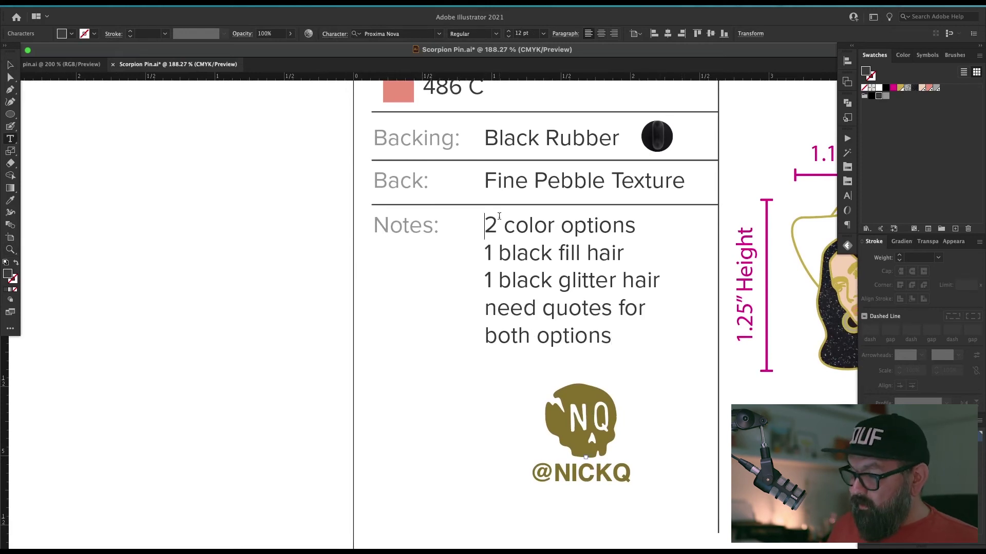
pyautogui.write('-')
pyautogui.click(485, 252)
pyautogui.write('-')
pyautogui.click(485, 281)
pyautogui.write('-')
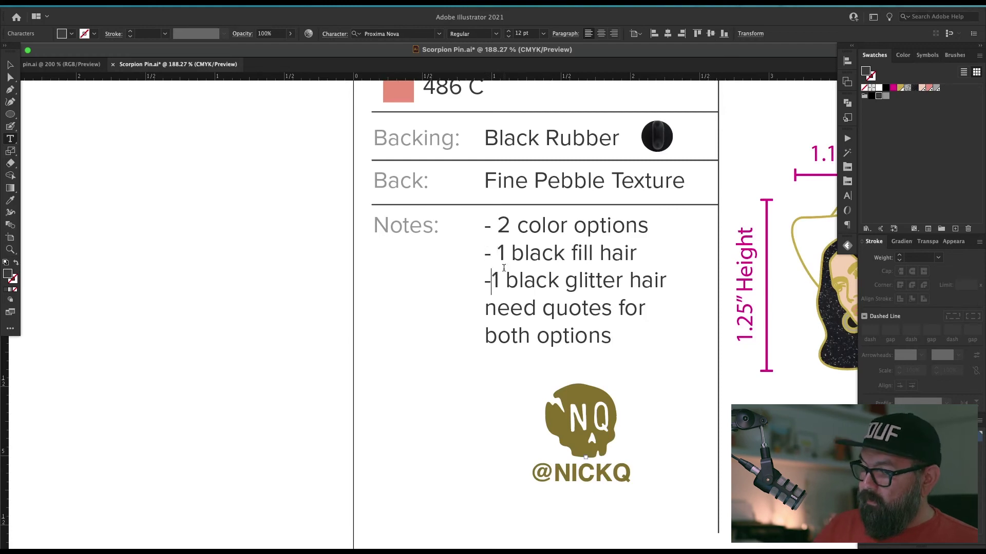
pyautogui.click(485, 304)
pyautogui.write('-')
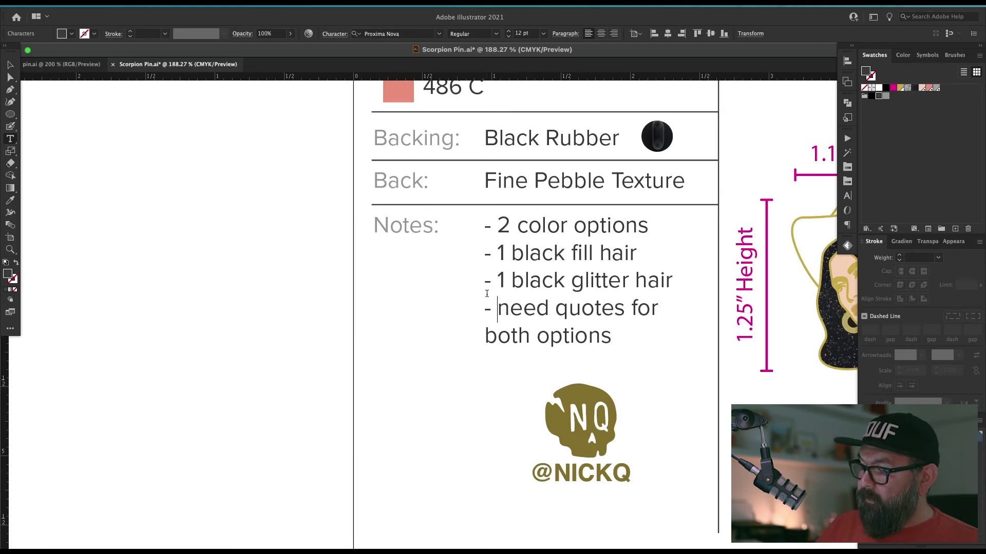
pyautogui.keyDown('super'); pyautogui.click(685, 413); pyautogui.keyUp('super')
# - Move the skull logo slightly down and duplicate the "Notes:" label straight down beside the logo
pyautogui.press('v')
pyautogui.moveTo(659, 447); pyautogui.dragTo(650, 408)
pyautogui.moveTo(581, 385); pyautogui.dragTo(582, 424)
pyautogui.click(425, 209)
pyautogui.keyDown('alt'); pyautogui.keyDown('shift'); pyautogui.moveTo(418, 196); pyautogui.dragTo(337, 369); pyautogui.keyUp('shift'); pyautogui.keyUp('alt')
# - Change the duplicated label's text to "Laser Back Artwork:" on two lines
pyautogui.doubleClick(425, 394)
pyautogui.write('Laser')
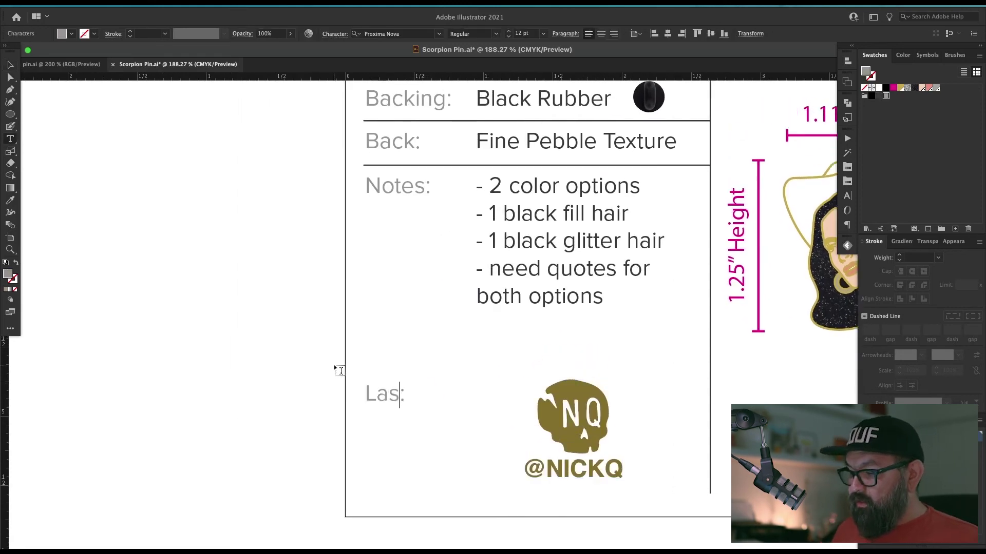
pyautogui.write(' Bka')
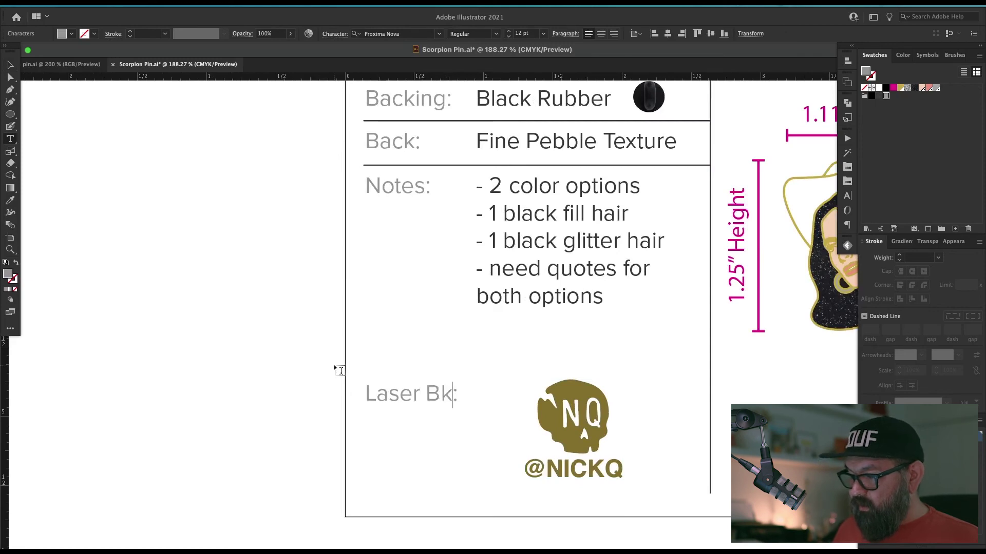
pyautogui.press('BackSpace')
pyautogui.press('BackSpace')
pyautogui.write('ack')
pyautogui.press('Return')
pyautogui.write('Artwork')
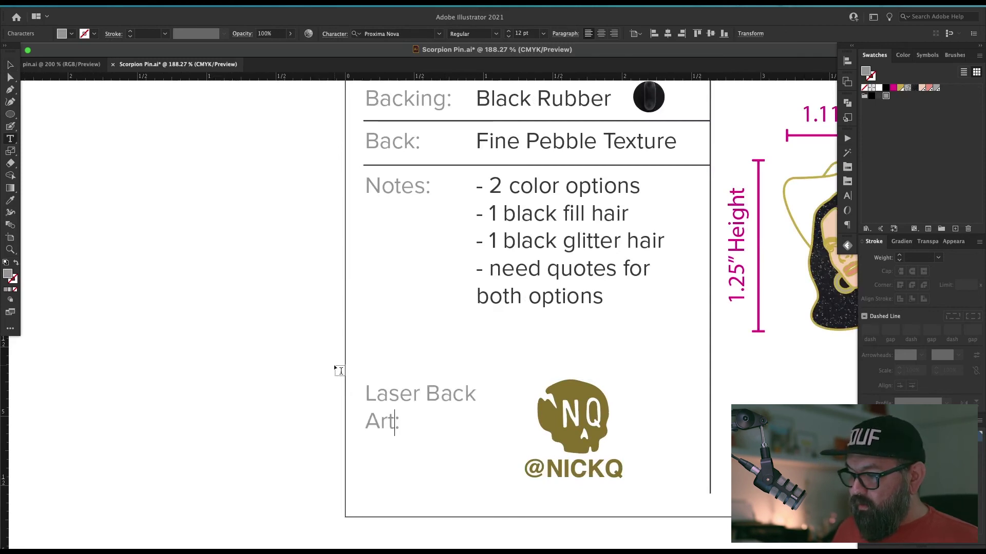
pyautogui.keyDown('super'); pyautogui.click(336, 369); pyautogui.keyUp('super')
# - Duplicate the divider line below the notes and arrange the "Laser Back Artwork:" label and skull logo beneath it
pyautogui.press('v')
pyautogui.moveTo(583, 399); pyautogui.dragTo(579, 409)
pyautogui.moveTo(681, 271); pyautogui.dragTo(654, 302)
pyautogui.keyDown('alt'); pyautogui.moveTo(672, 195); pyautogui.dragTo(673, 355); pyautogui.keyUp('alt')
pyautogui.click(551, 392)
pyautogui.moveTo(433, 430); pyautogui.dragTo(430, 383)
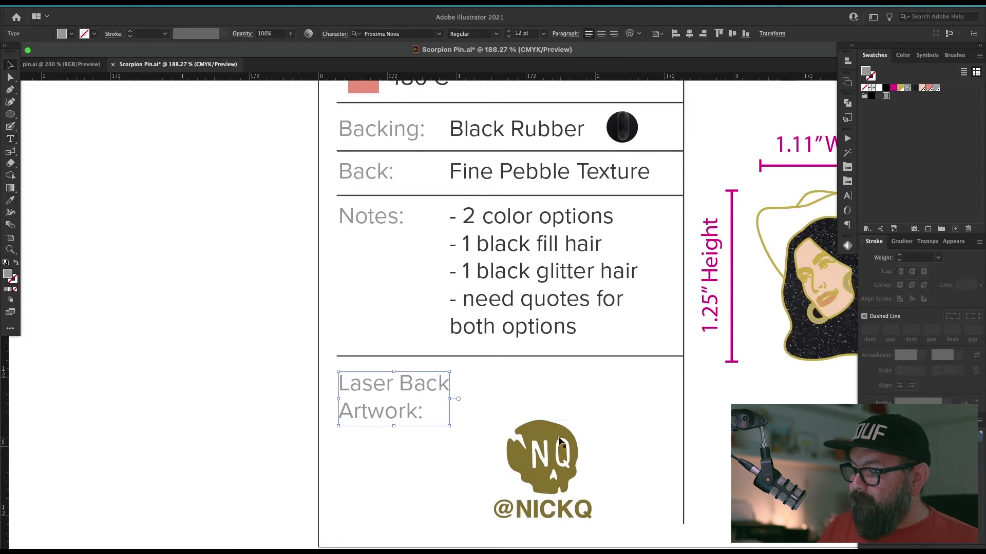
pyautogui.moveTo(559, 439); pyautogui.dragTo(551, 394)
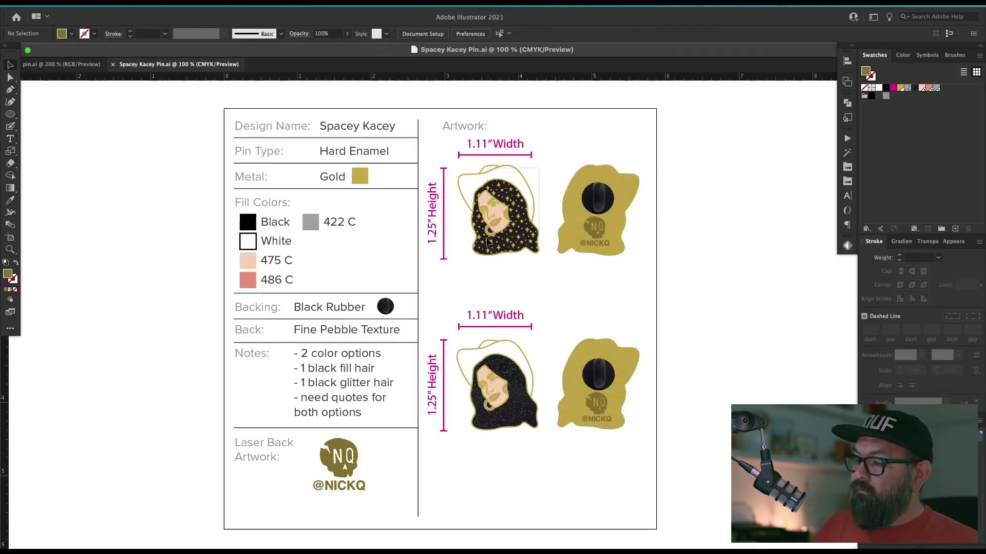
# - Select the star-hair pin artwork, switch to Photoshop and select the Enamel Fill layer in Enamel Pin Mockup.psd, shown in a floating window
pyautogui.click(488, 242)
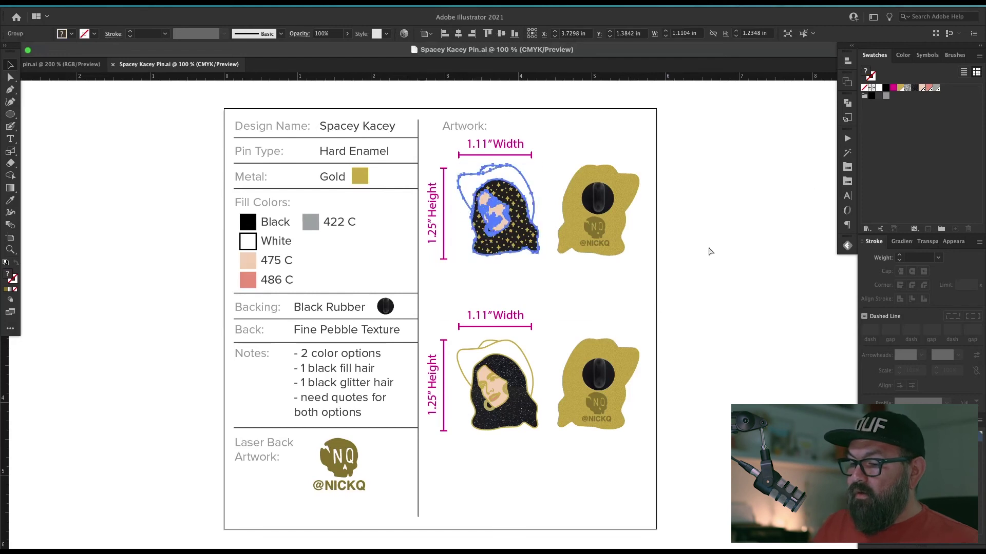
pyautogui.press('super+Tab')
pyautogui.moveTo(380, 73); pyautogui.dragTo(602, 75)
pyautogui.press('f')
pyautogui.moveTo(667, 433); pyautogui.dragTo(576, 444)
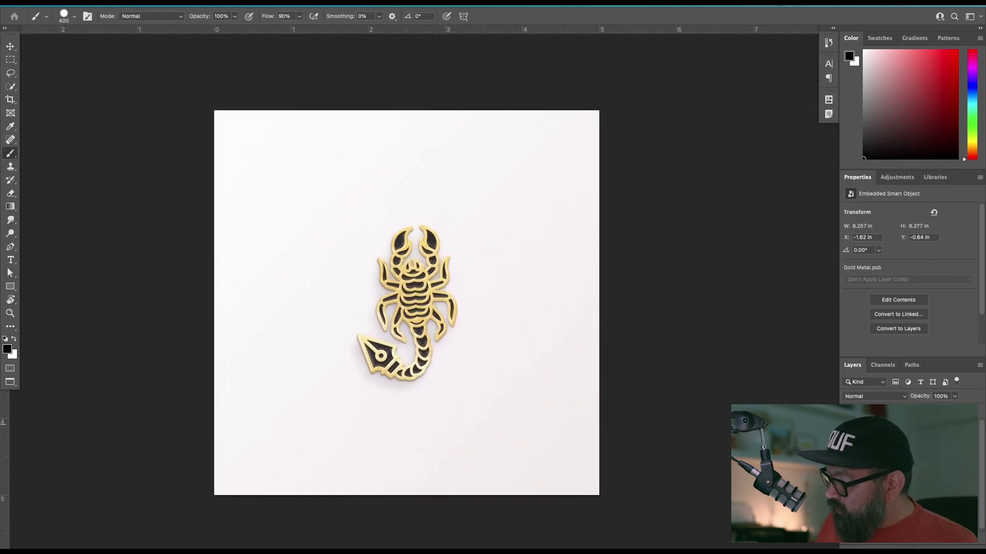
pyautogui.click(898, 503)
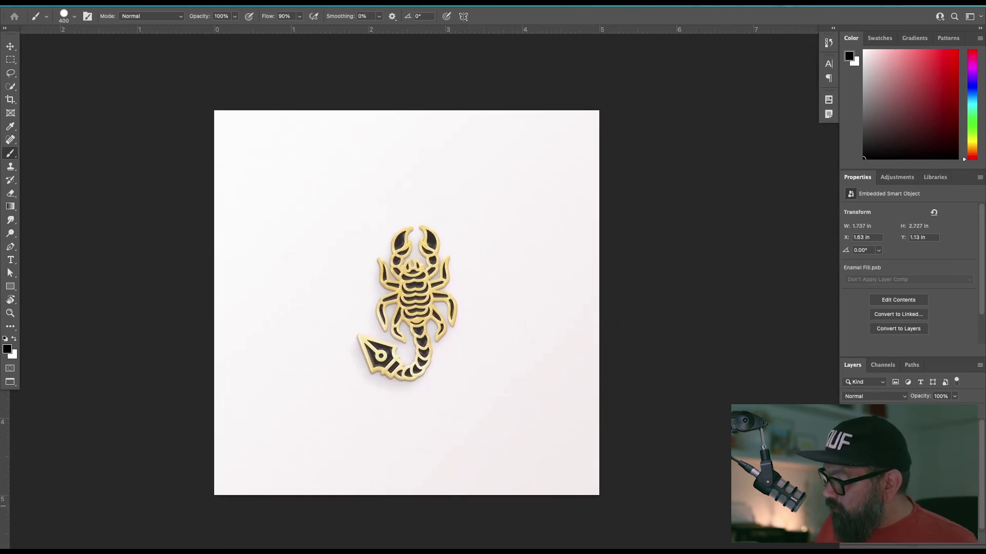
pyautogui.press('f')
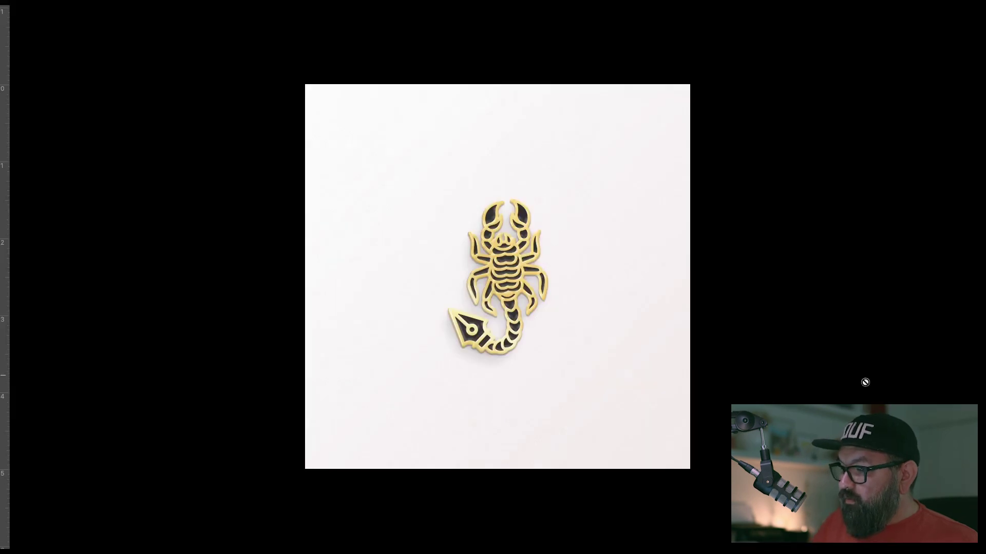
pyautogui.press('f')
pyautogui.press('v')
pyautogui.moveTo(614, 77); pyautogui.dragTo(445, 51)
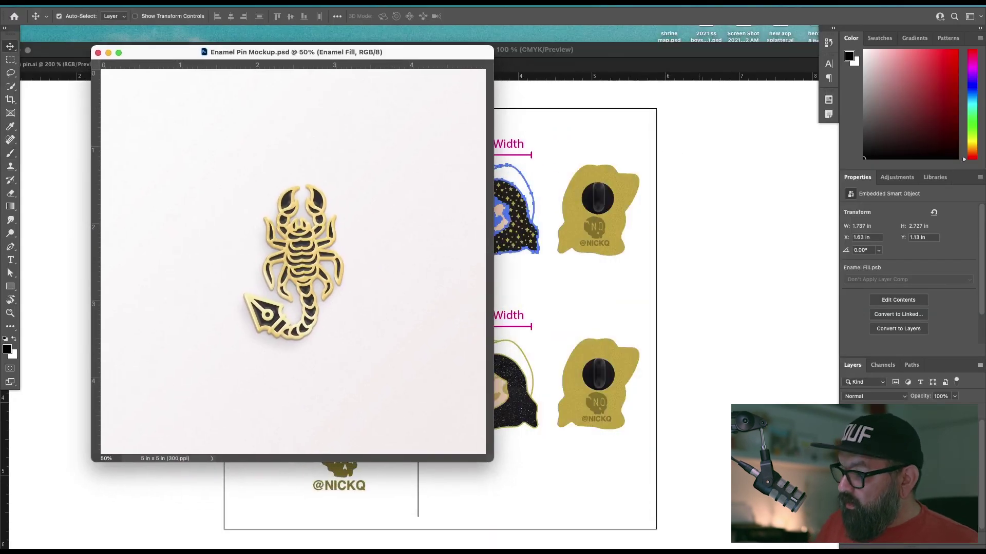
# - Open the mockup's smart objects and save the pin's gold outline in Metal Outline.psb and its color fills in Enamel Fill.psb
pyautogui.doubleClick(872, 483)
pyautogui.moveTo(355, 68); pyautogui.dragTo(734, 39)
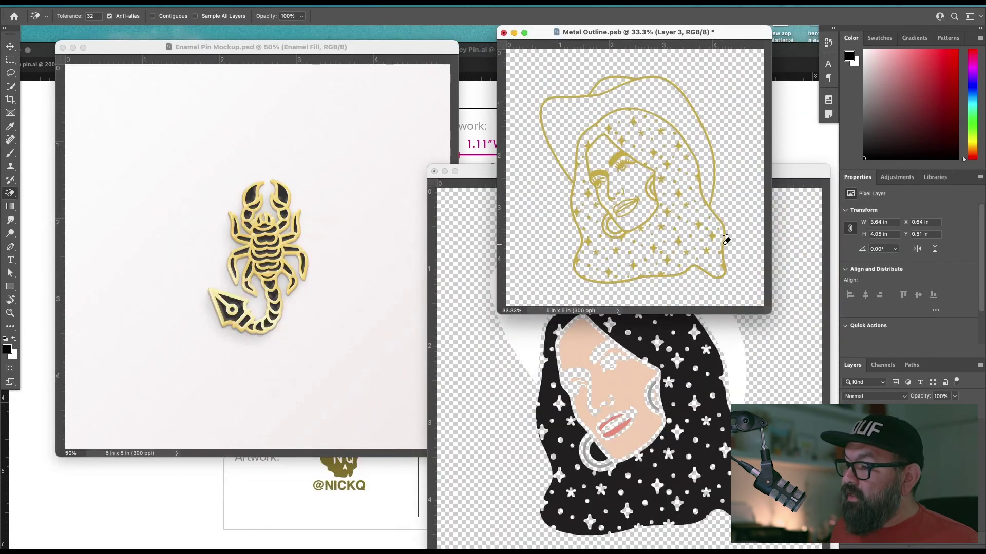
pyautogui.press('cmd+s')
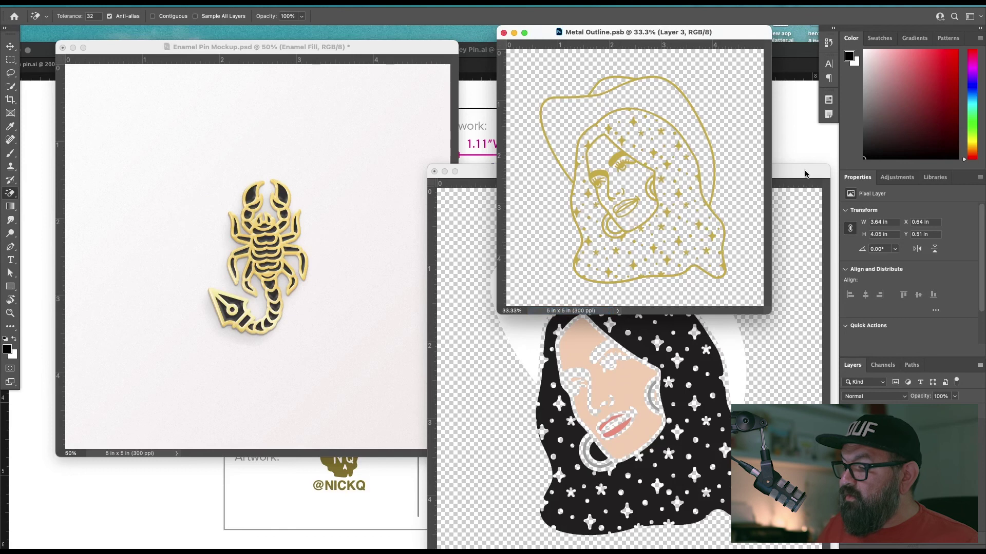
pyautogui.click(808, 173)
pyautogui.press('super+s')
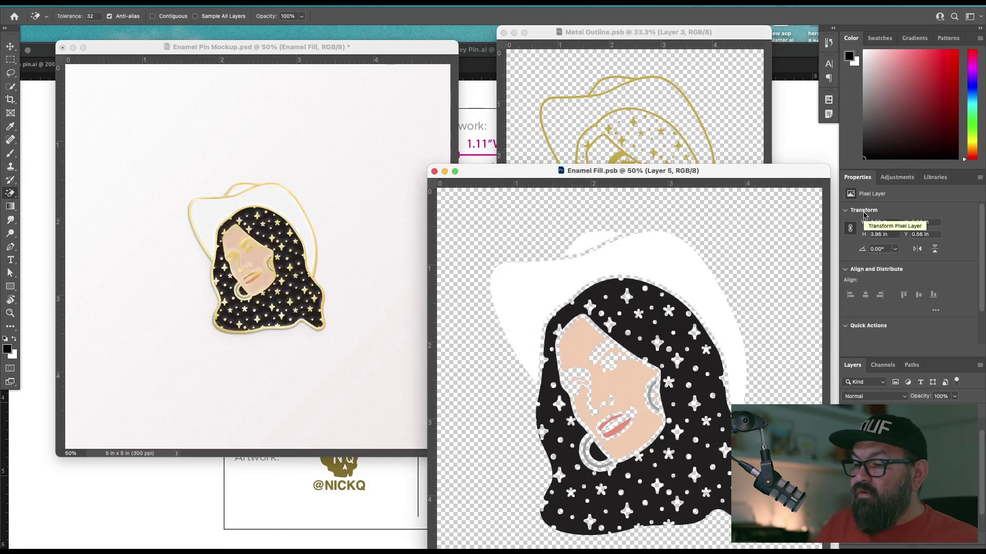
# - Save the mockup's Gold Metal smart object and darken its gold texture by lowering the Hue/Saturation lightness
pyautogui.click(348, 291)
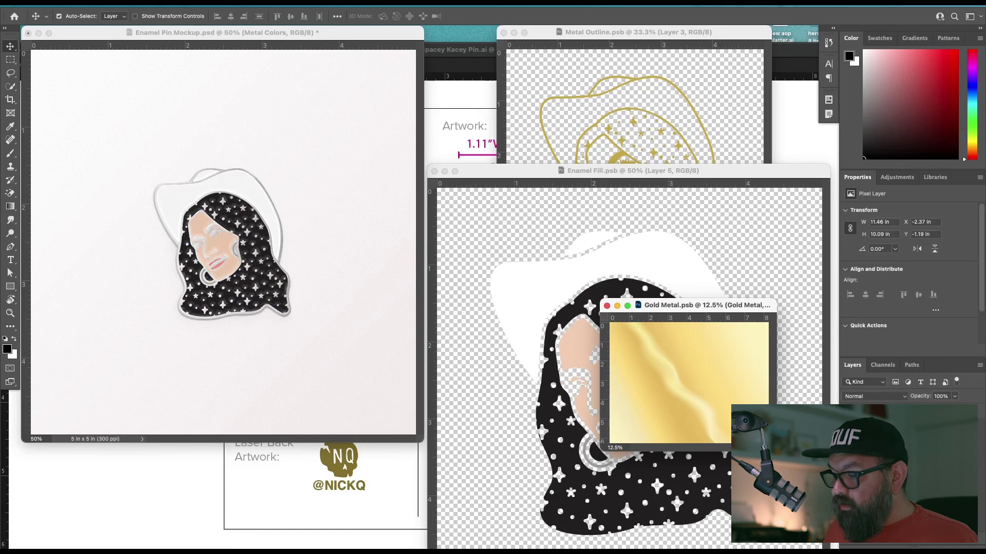
pyautogui.press('super+s')
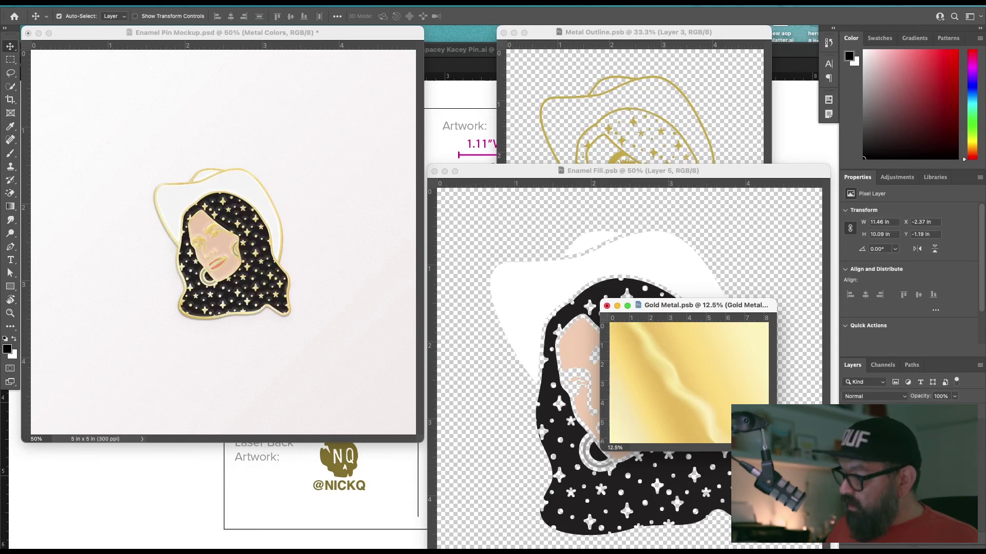
pyautogui.press('super+u')
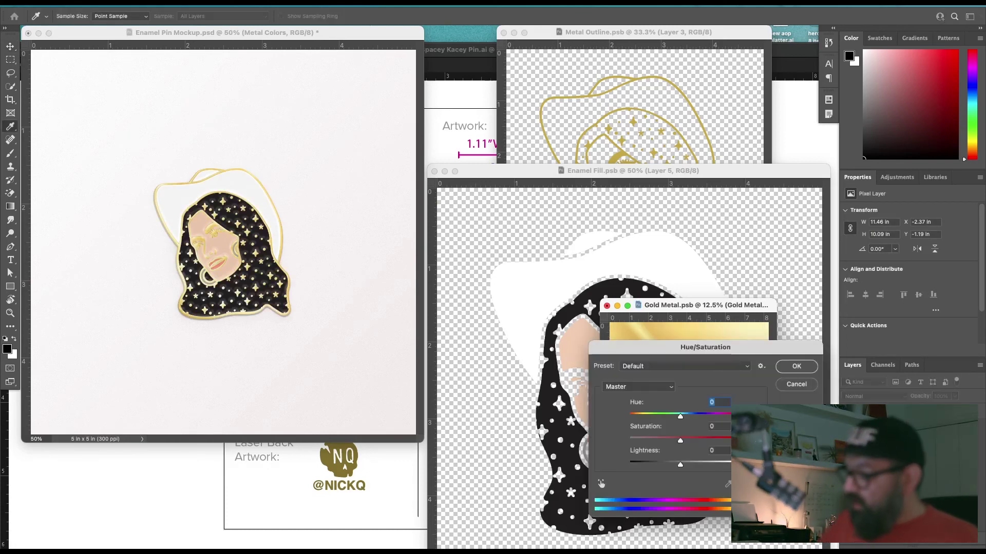
pyautogui.moveTo(680, 464); pyautogui.dragTo(665, 469)
pyautogui.moveTo(736, 350); pyautogui.dragTo(683, 446)
pyautogui.click(743, 463)
# - Increase the gold texture's contrast with Levels by moving the shadow and highlight points inward, and revisit Hue/Saturation
pyautogui.press('super+l')
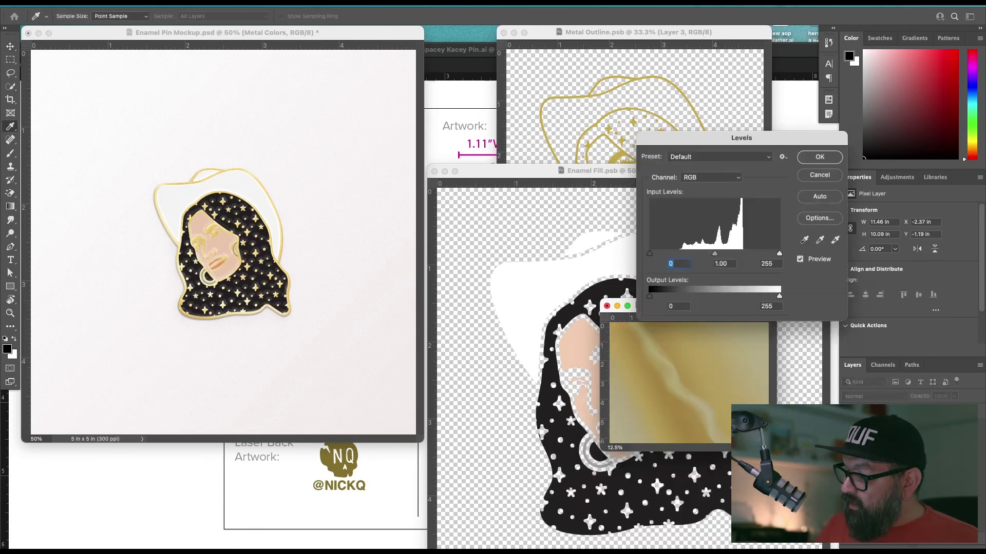
pyautogui.moveTo(650, 255); pyautogui.dragTo(662, 255)
pyautogui.moveTo(780, 254); pyautogui.dragTo(765, 255)
pyautogui.click(819, 156)
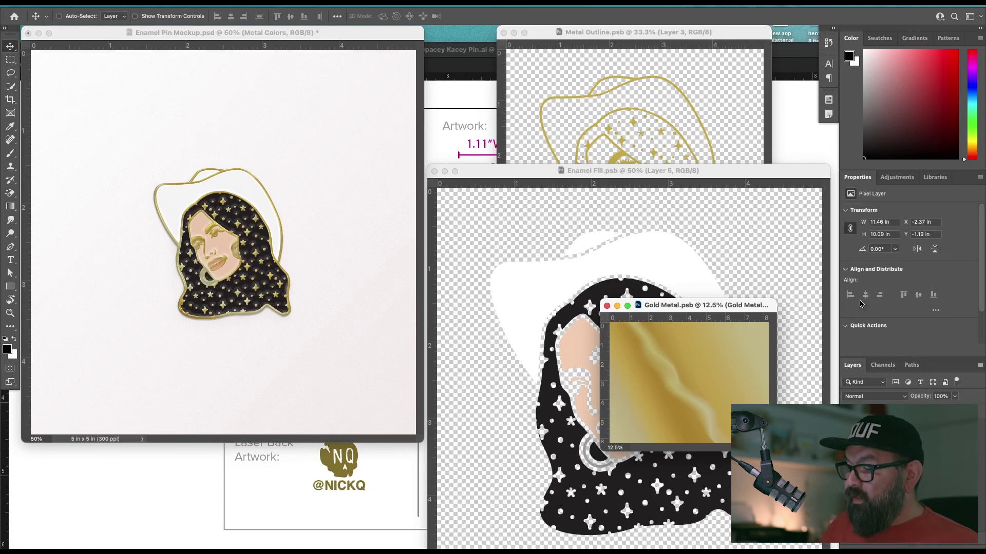
pyautogui.press('super+u')
pyautogui.click(585, 149)
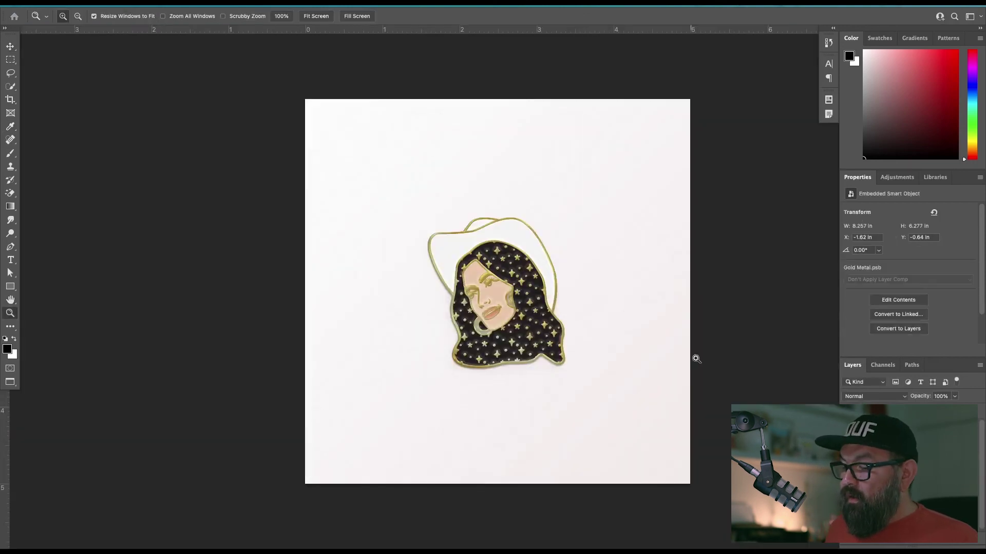
# - Switch to Illustrator, select all objects sharing the Metal swatch's gold fill with the Magic Wand and set the color sliders to HSB
pyautogui.press('super+Tab')
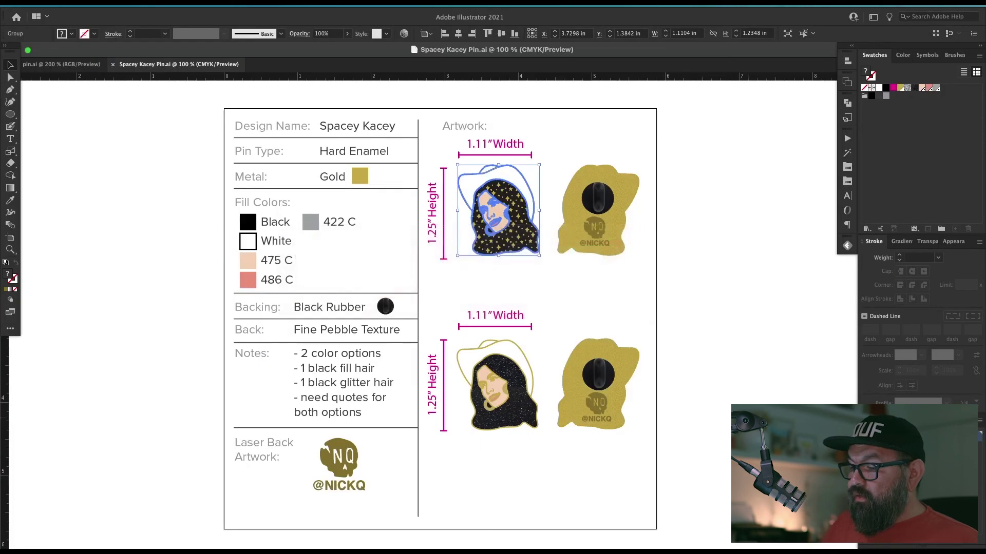
pyautogui.click(679, 350)
pyautogui.press('z')
pyautogui.moveTo(319, 133); pyautogui.dragTo(513, 390)
pyautogui.press('t')
pyautogui.press('y')
pyautogui.click(483, 301)
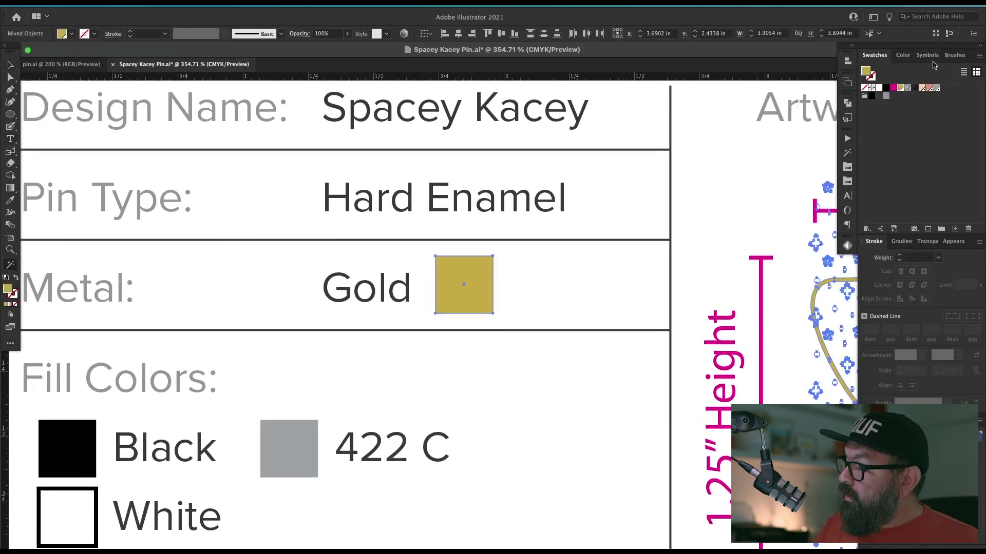
pyautogui.click(908, 54)
pyautogui.click(979, 55)
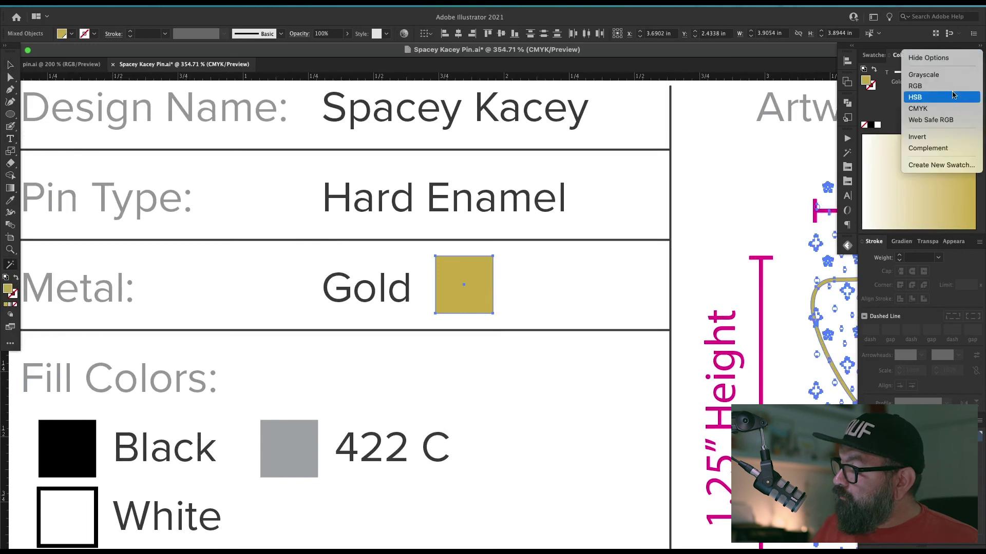
pyautogui.click(952, 97)
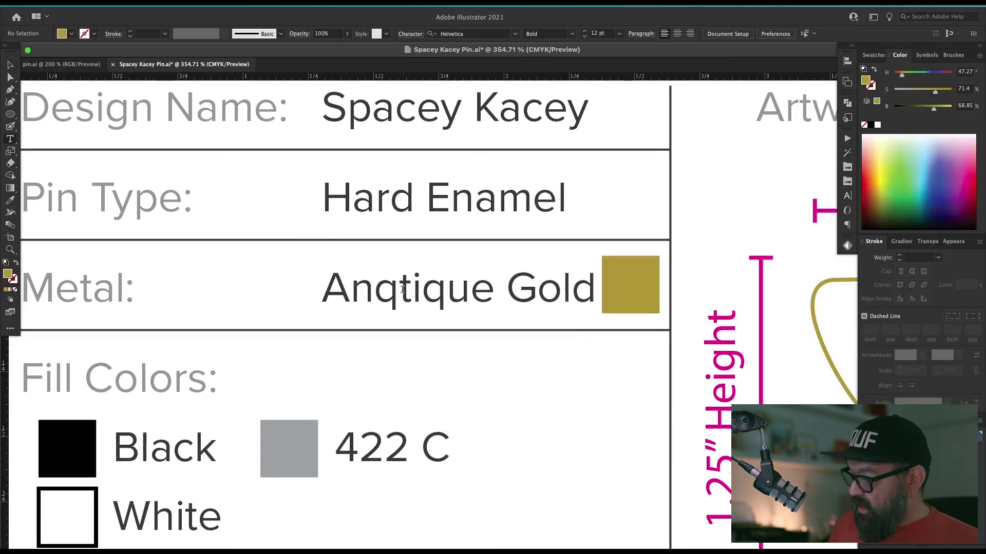
# - Correct the metal name to "Antique Gold" and move the gold swatch slightly closer to the text
pyautogui.click(403, 288)
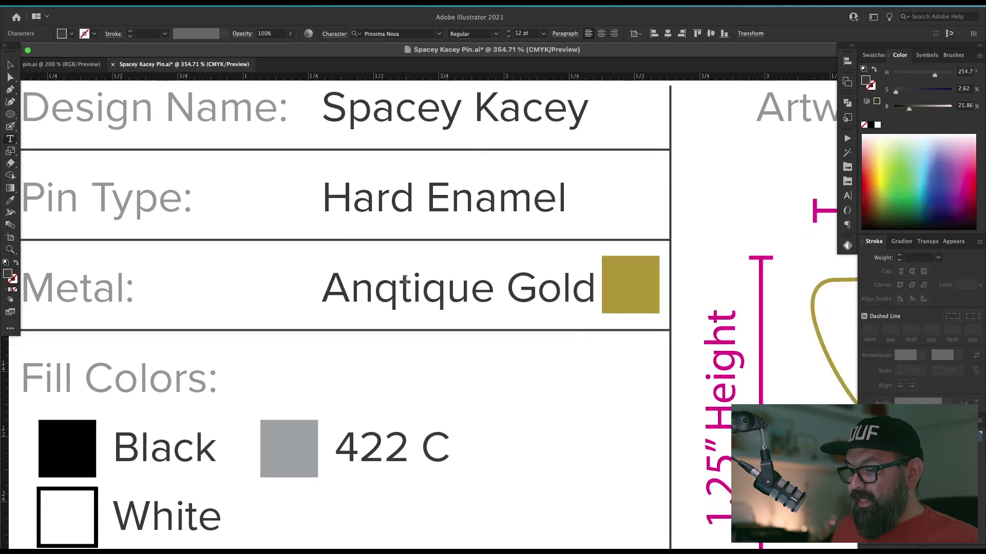
pyautogui.press('BackSpace')
pyautogui.press('Escape')
pyautogui.press('super+shift+a')
pyautogui.press('a')
pyautogui.moveTo(638, 291); pyautogui.dragTo(627, 290)
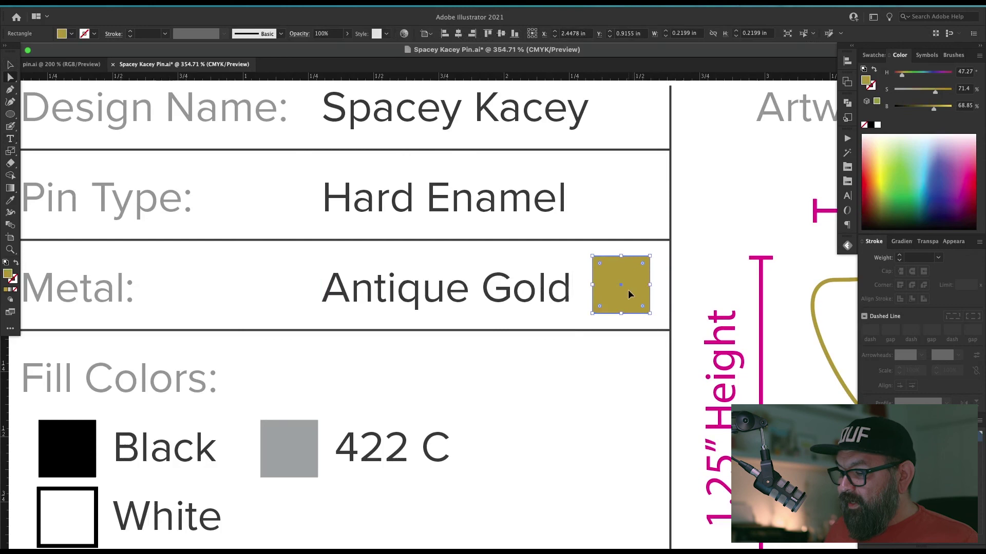
# - Deselect the gold swatch and save the finished spec sheet with the whole page in view
pyautogui.press('super+shift+a')
pyautogui.press('super+minus')
pyautogui.press('super+minus')
pyautogui.press('super+minus')
pyautogui.press('super+minus')
pyautogui.hscroll(3, 576, 282)
pyautogui.scroll(-3, 576, 281)
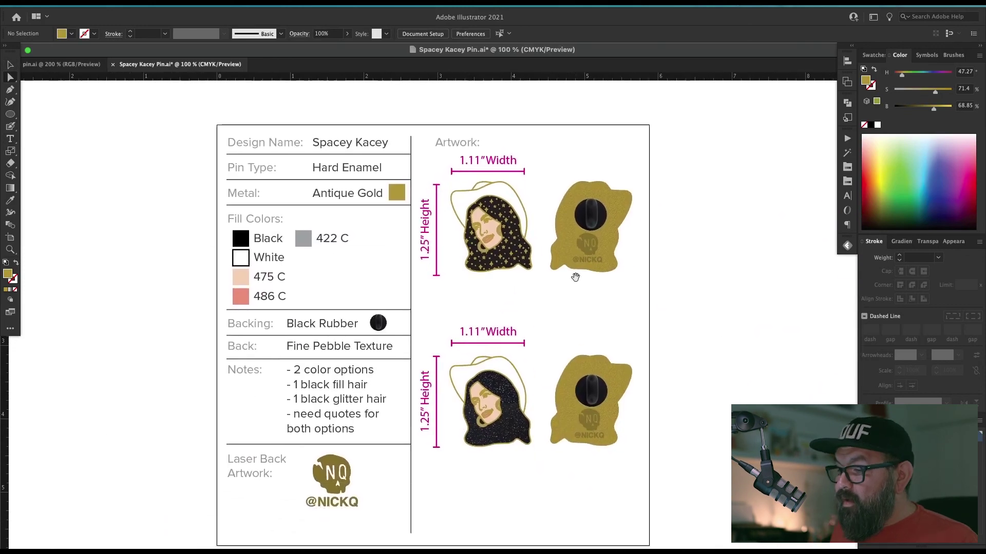
pyautogui.press('super+s')
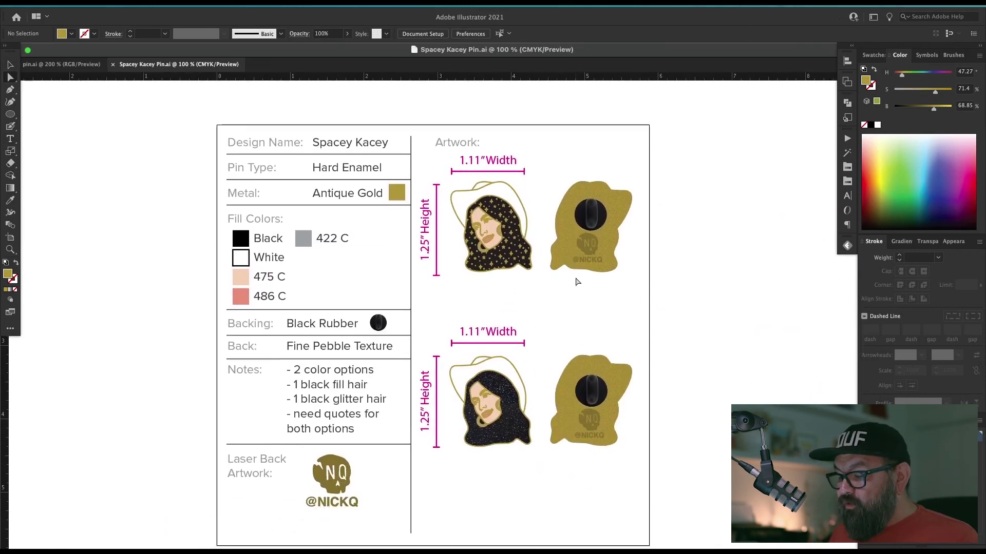